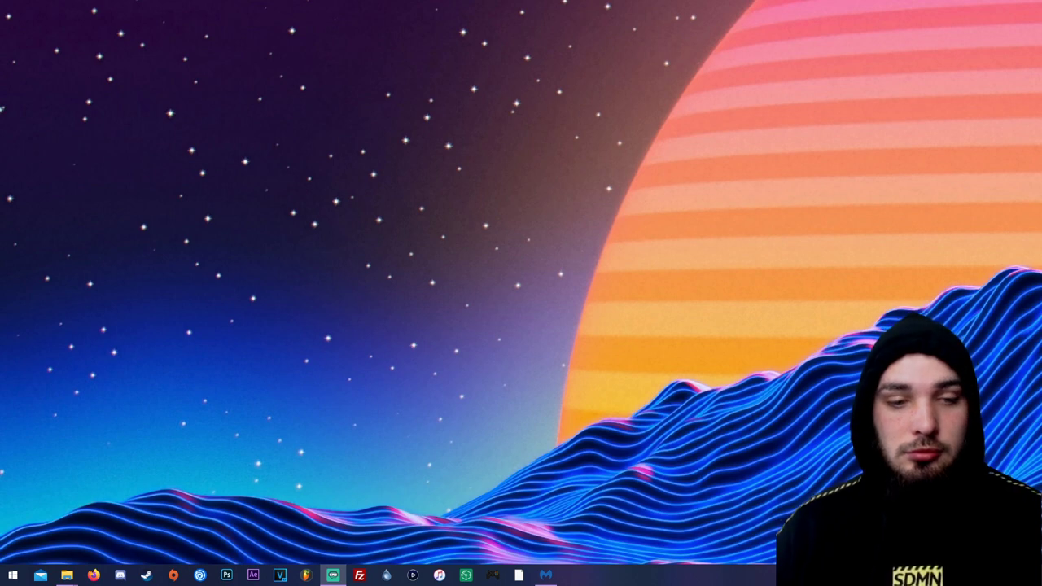
# Close the Malwarebytes Tray Application window from its taskbar icon
pyautogui.rightClick(547, 575)
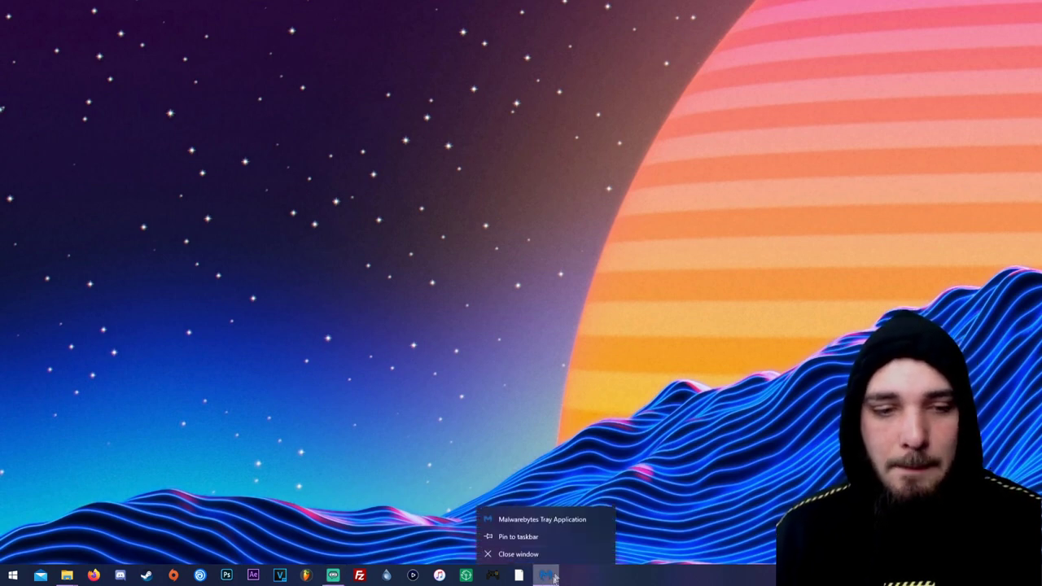
pyautogui.click(521, 554)
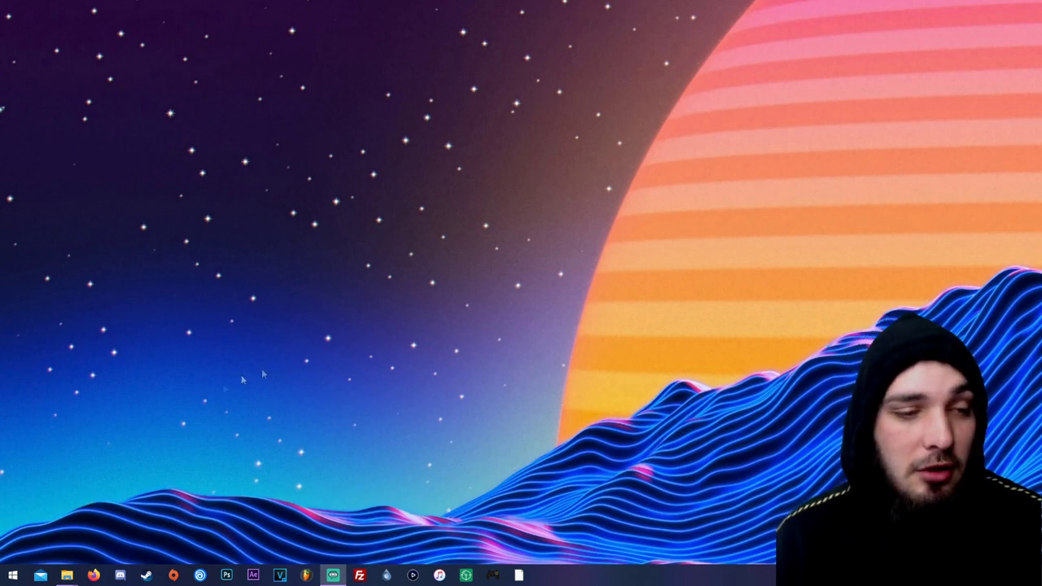
# Bring the 488lb and audsq517 Explorer windows up side by side
pyautogui.moveTo(69, 574)
pyautogui.click(99, 523)
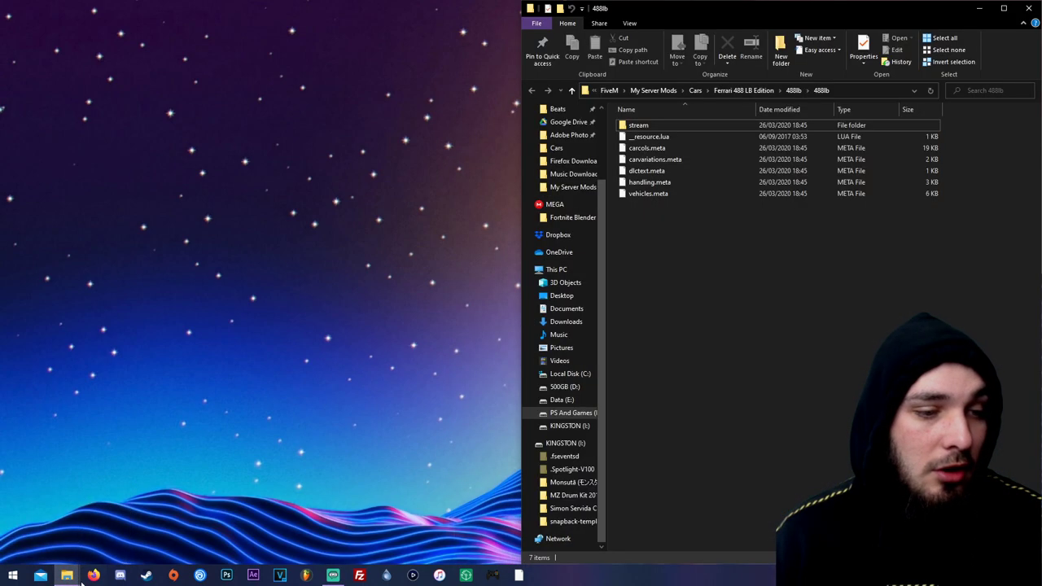
pyautogui.click(34, 526)
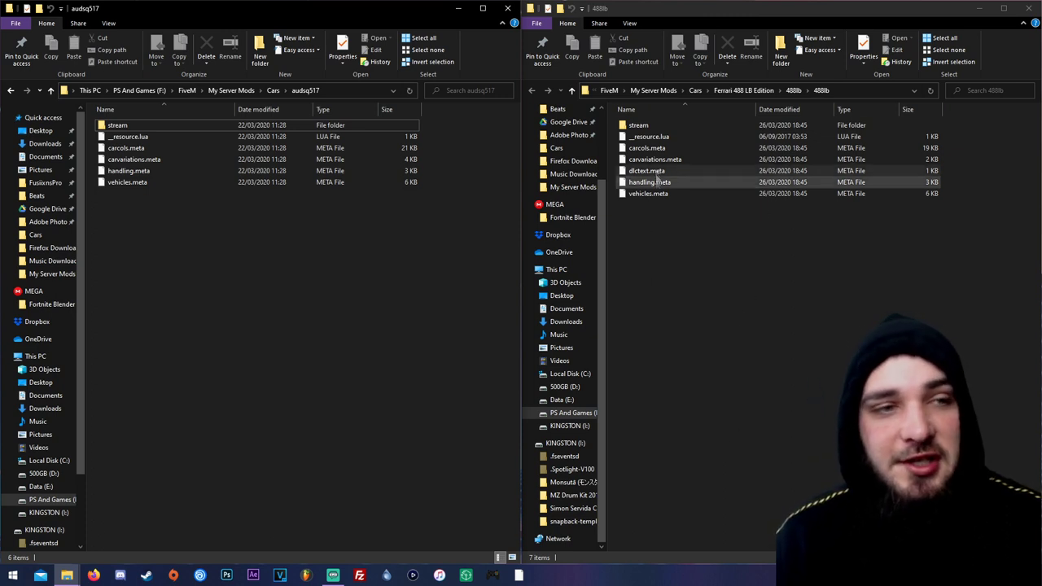
# Marquee-select the six audsq517 items several times, clearing the selection each time
pyautogui.moveTo(164, 242); pyautogui.dragTo(180, 126)
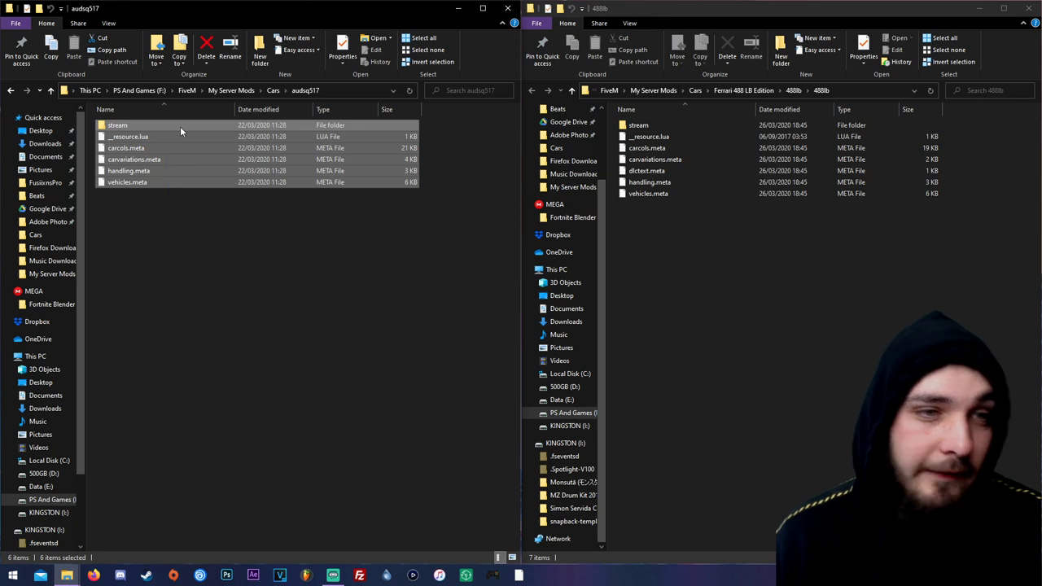
pyautogui.click(183, 220)
pyautogui.moveTo(162, 238); pyautogui.dragTo(155, 123)
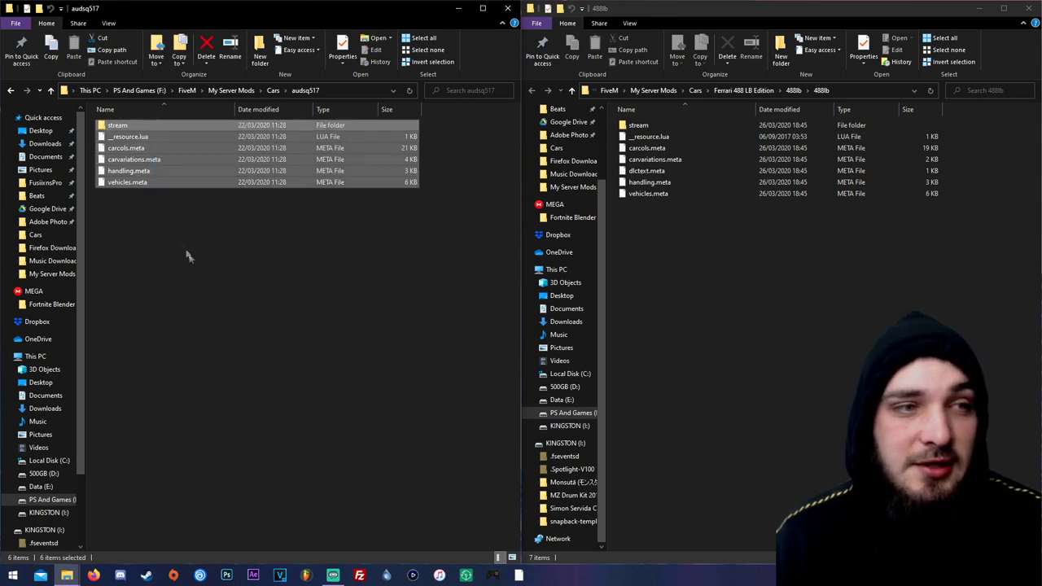
pyautogui.click(186, 257)
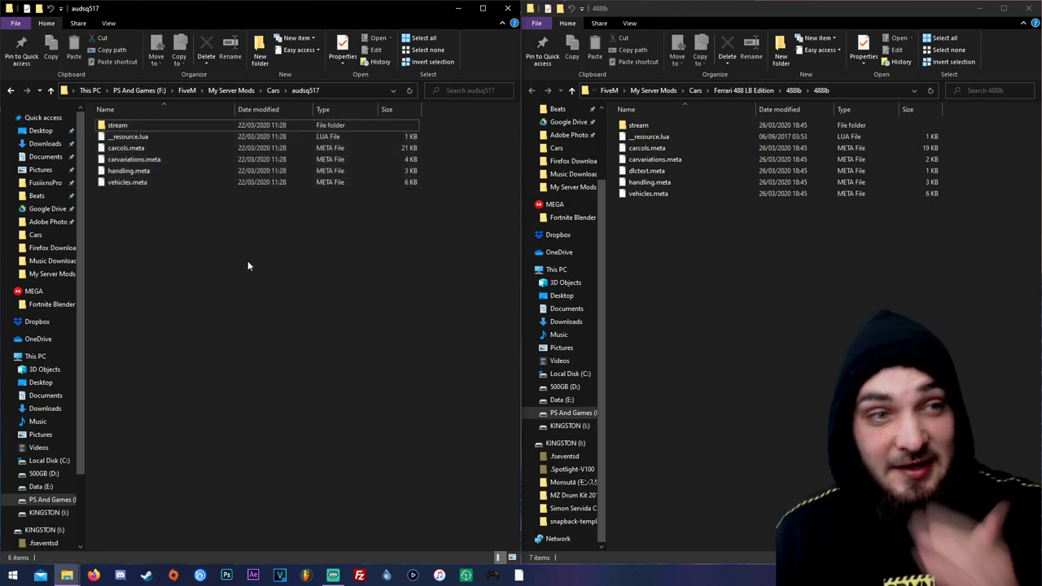
pyautogui.moveTo(137, 239); pyautogui.dragTo(146, 124)
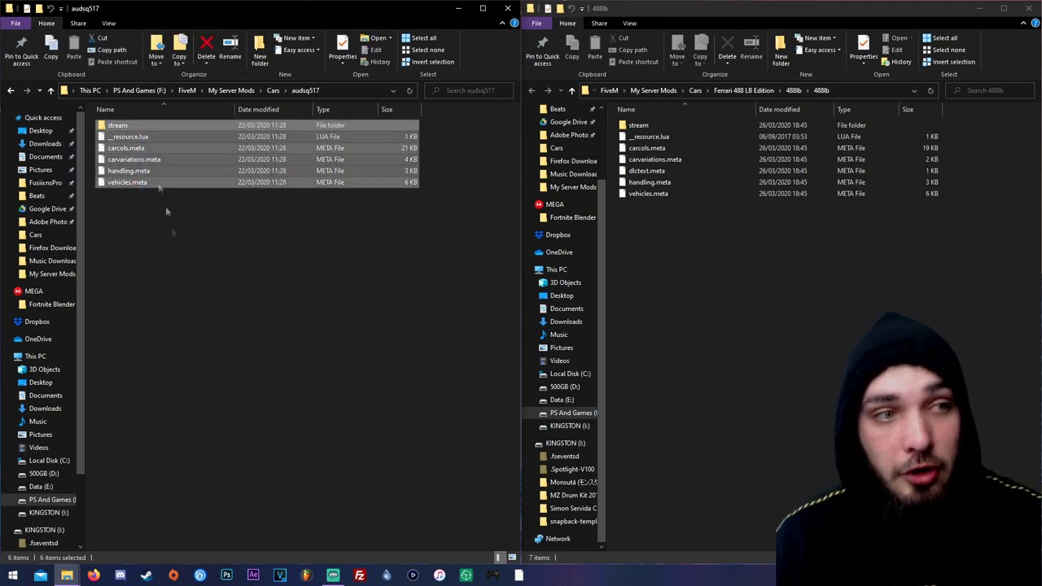
pyautogui.click(183, 273)
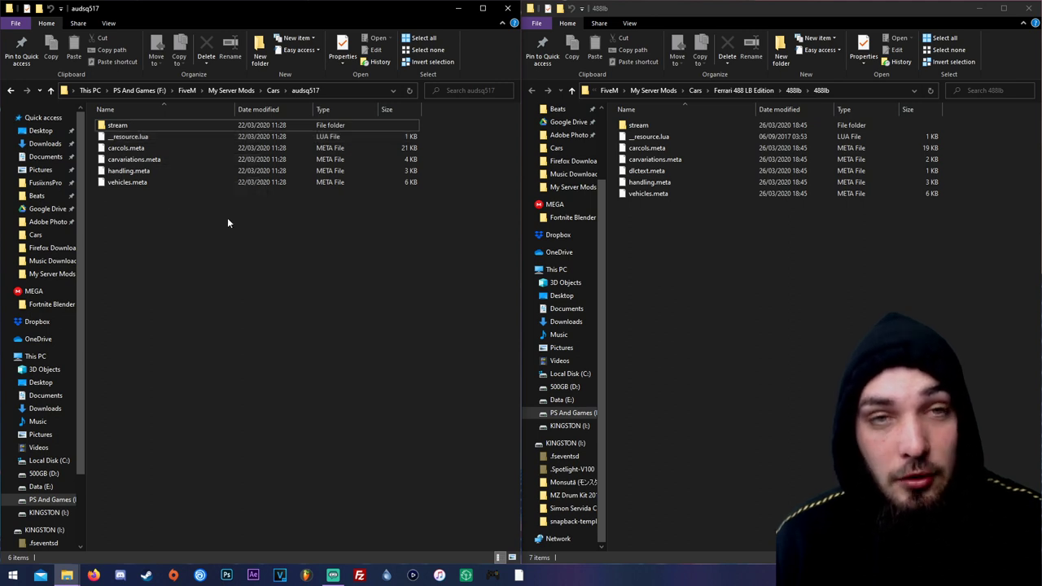
# Open the audsq517 stream folder and briefly select audsq517.yft to inspect it
pyautogui.doubleClick(145, 127)
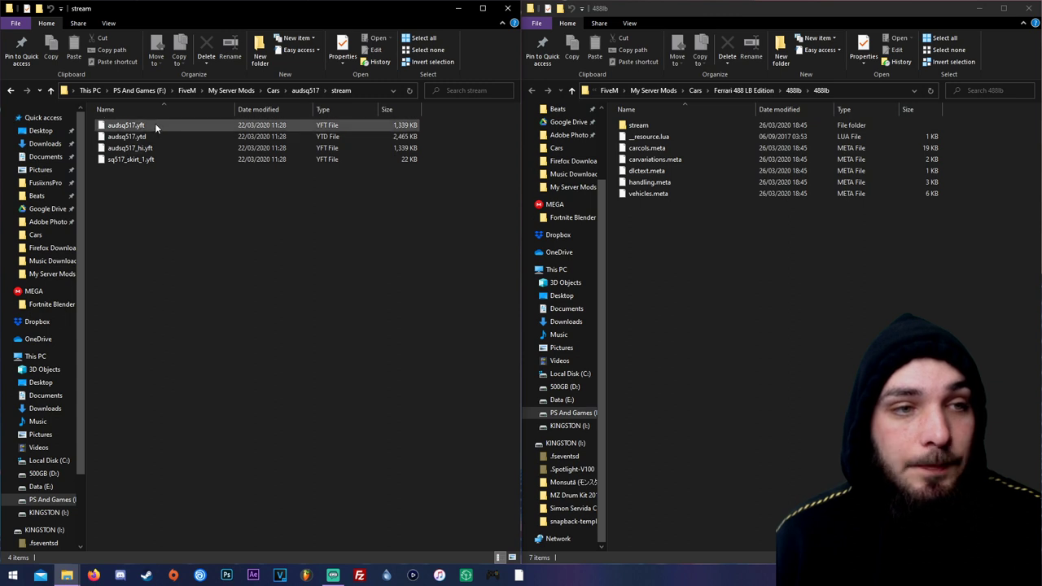
pyautogui.click(111, 128)
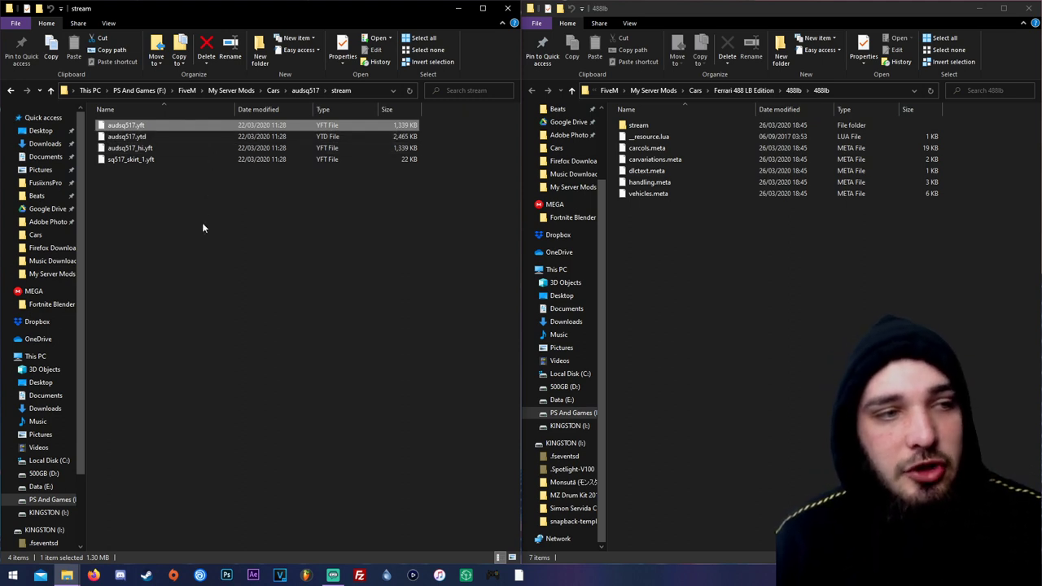
pyautogui.click(270, 249)
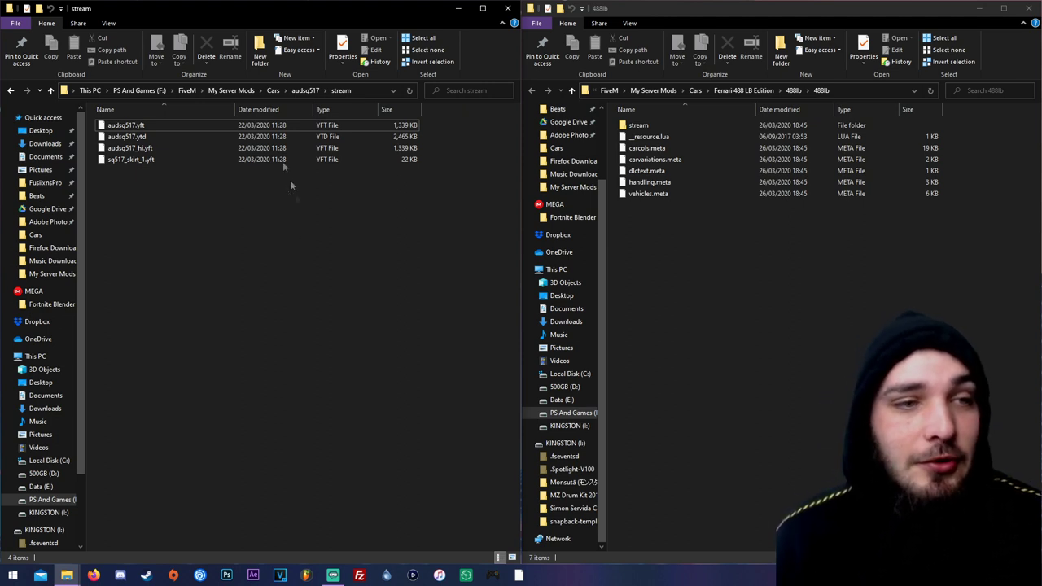
# Return the left window to audsq517, then browse the 488lb folders to the Ferrari dlc.rpf
pyautogui.click(303, 90)
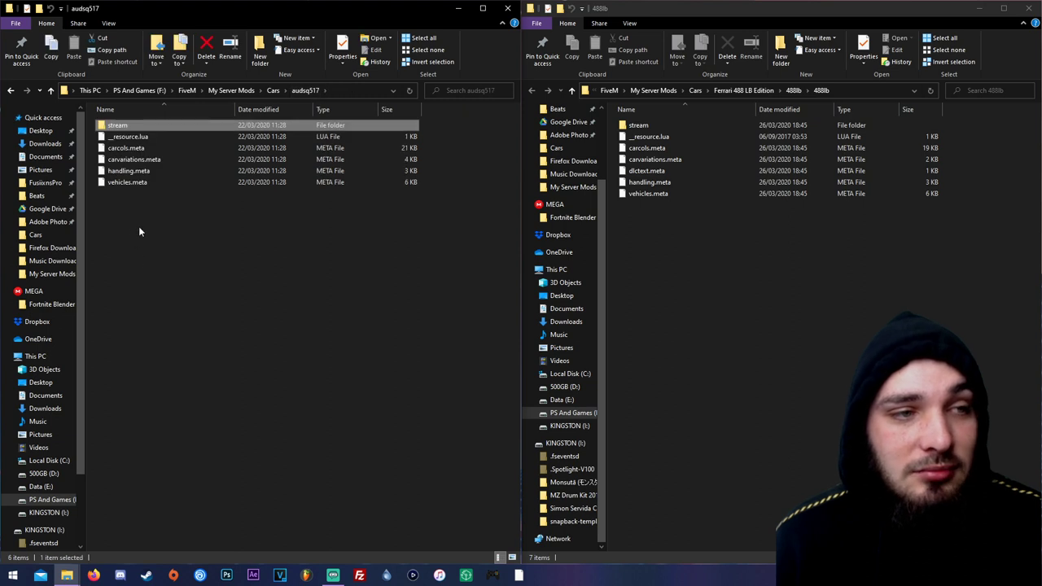
pyautogui.moveTo(138, 232); pyautogui.dragTo(129, 122)
pyautogui.click(298, 232)
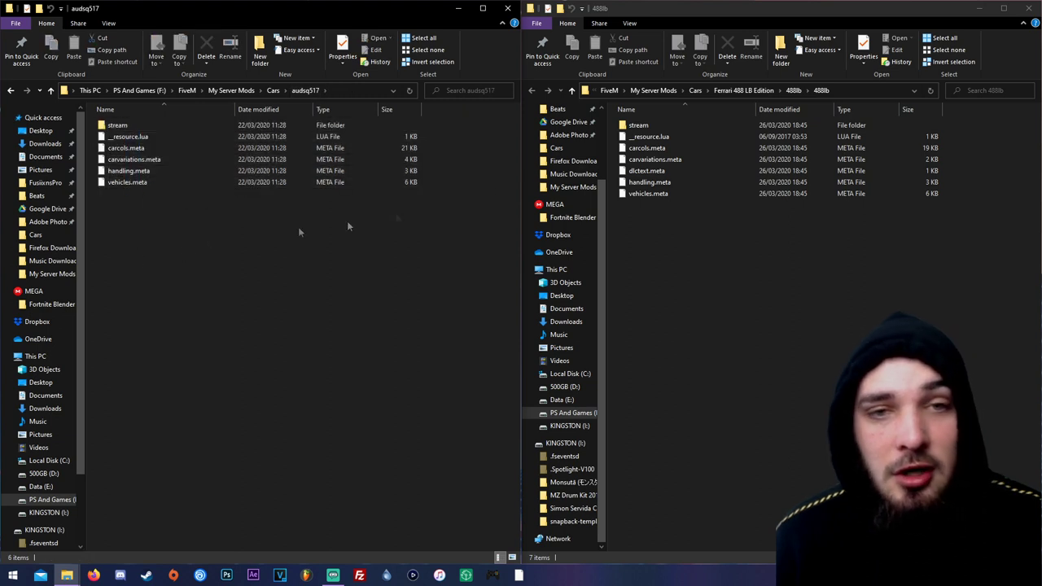
pyautogui.click(757, 90)
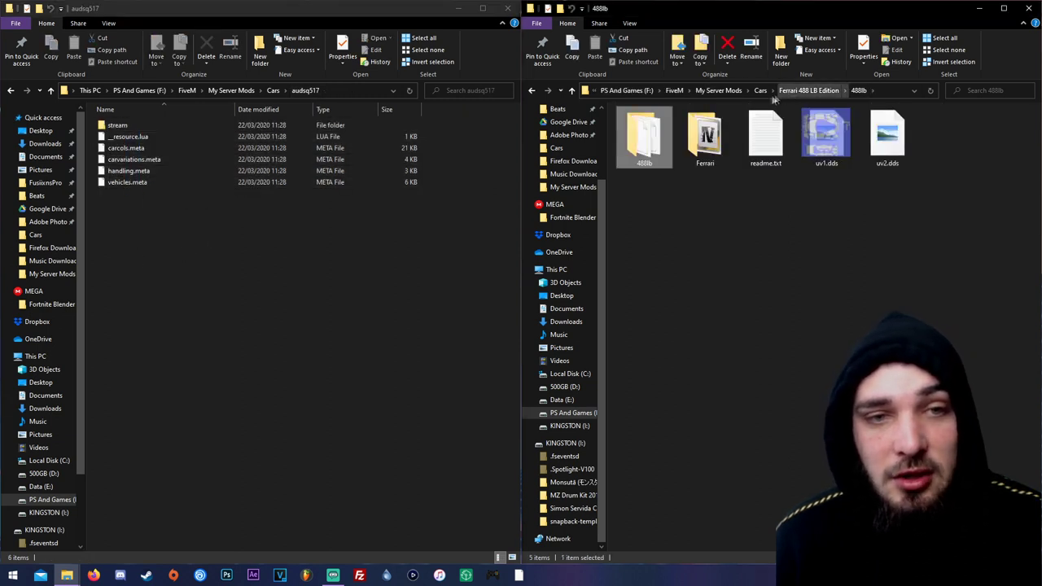
pyautogui.doubleClick(644, 134)
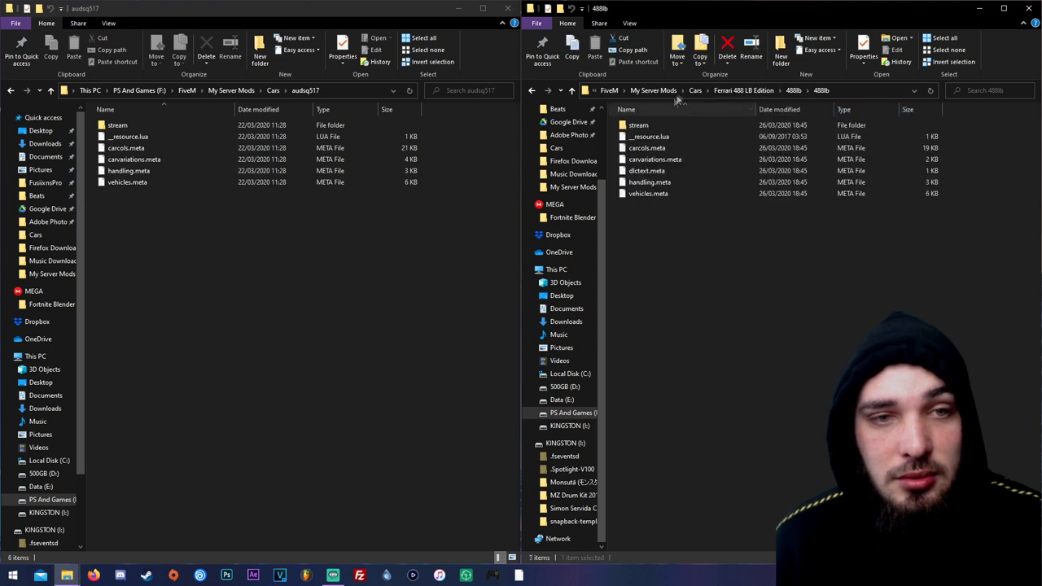
pyautogui.click(794, 90)
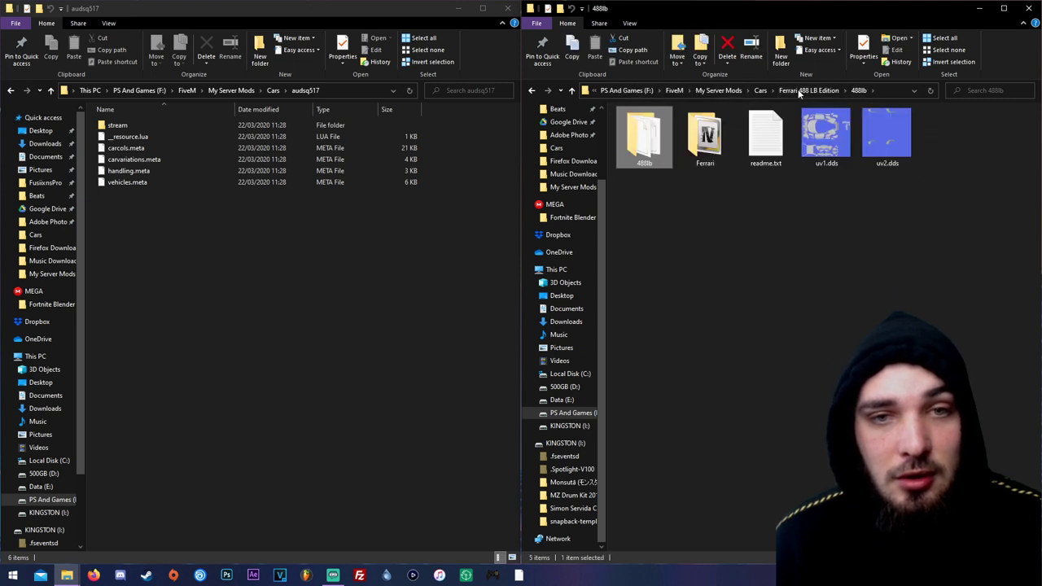
pyautogui.doubleClick(705, 134)
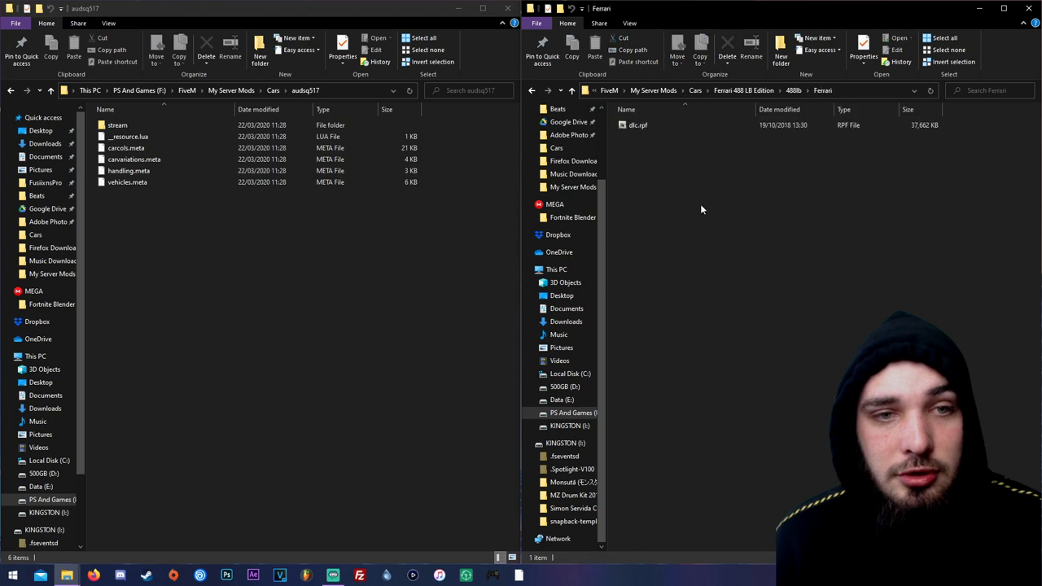
pyautogui.click(662, 126)
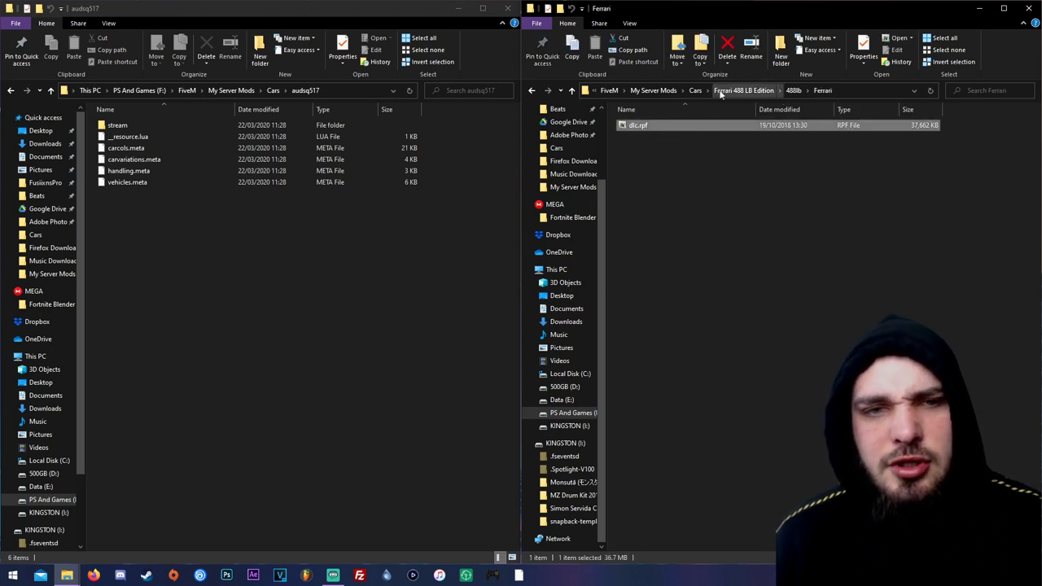
# Browse into the 2019 Bugatti Divo folder's Add-on and divo subfolders
pyautogui.click(690, 91)
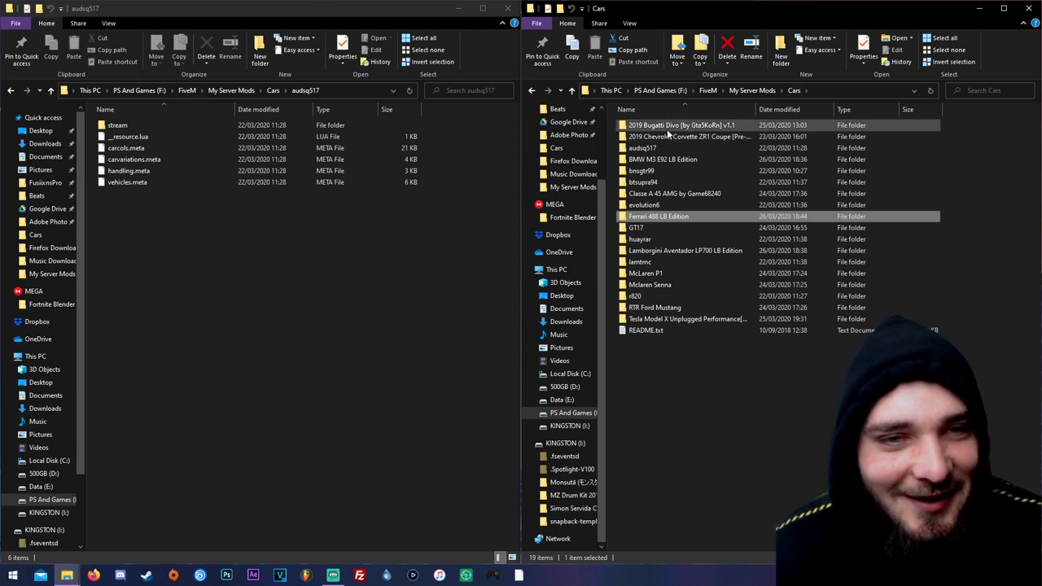
pyautogui.click(667, 128)
pyautogui.doubleClick(667, 128)
pyautogui.doubleClick(648, 125)
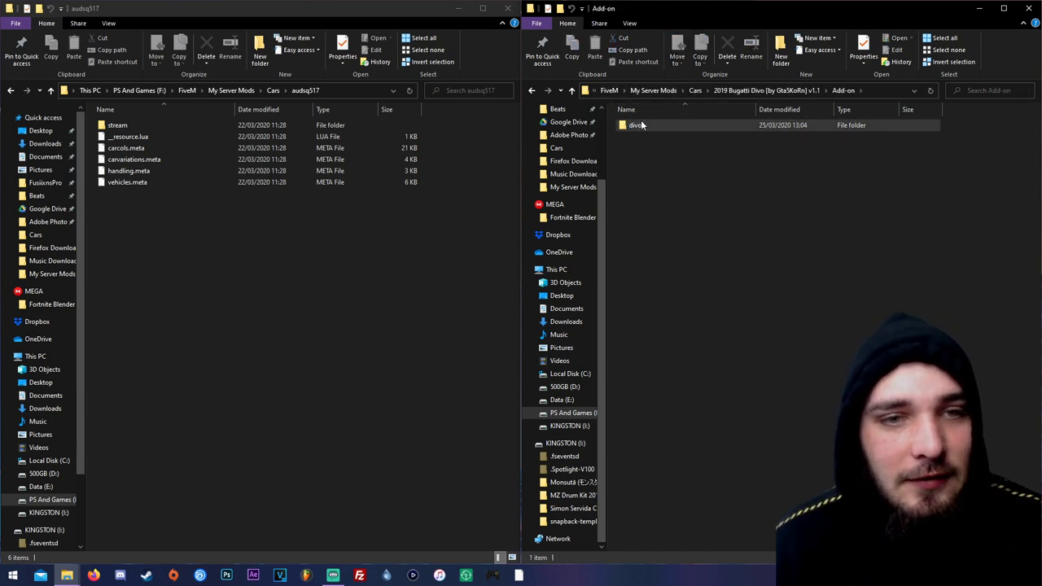
pyautogui.doubleClick(649, 124)
# Open Classe A 45 AMG > ADD-ON > Files and select its dlc.rpf archive
pyautogui.click(693, 91)
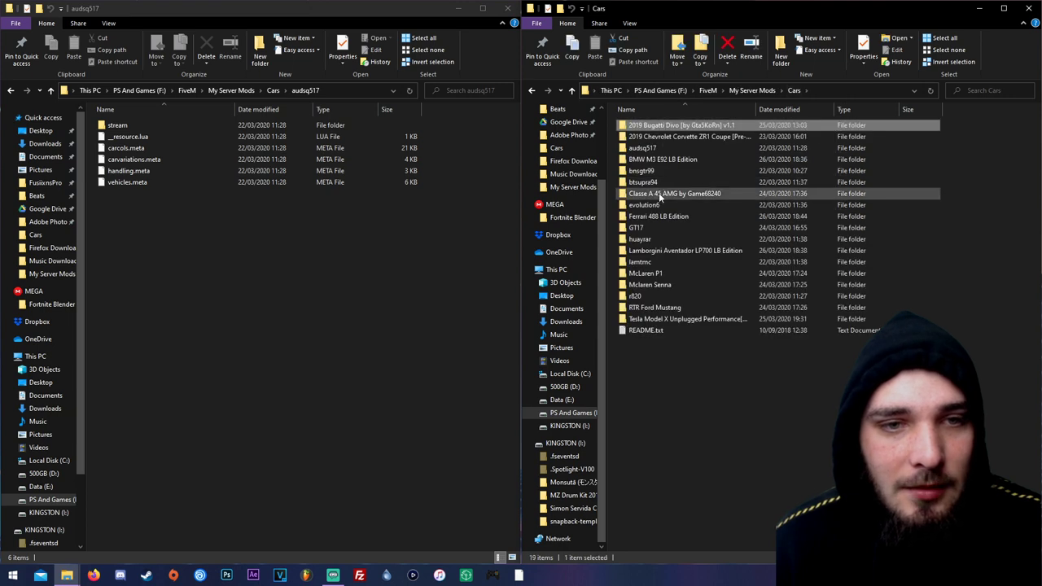
pyautogui.click(661, 193)
pyautogui.doubleClick(665, 193)
pyautogui.doubleClick(647, 125)
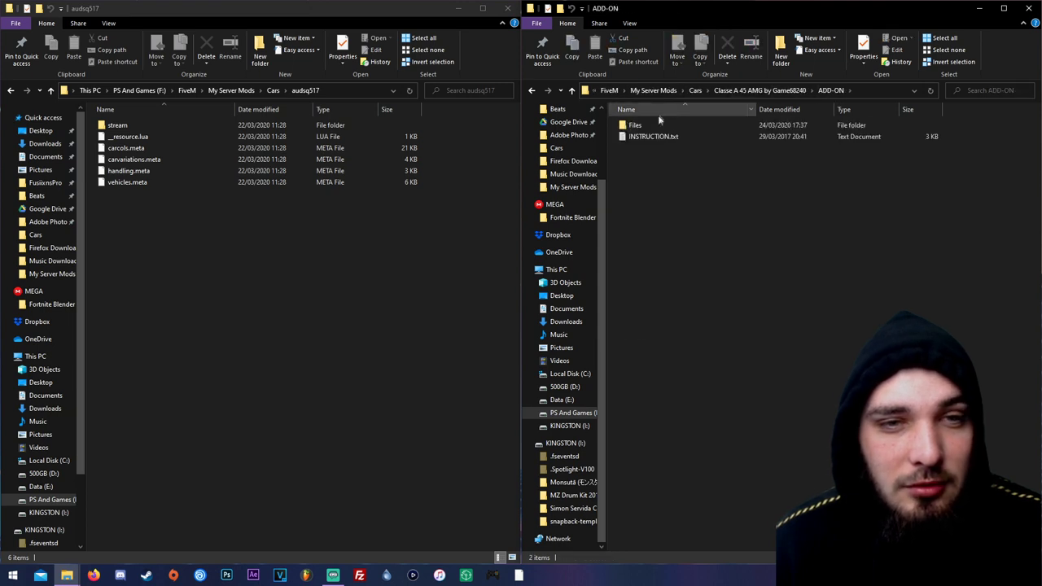
pyautogui.click(650, 127)
pyautogui.doubleClick(649, 127)
pyautogui.click(639, 136)
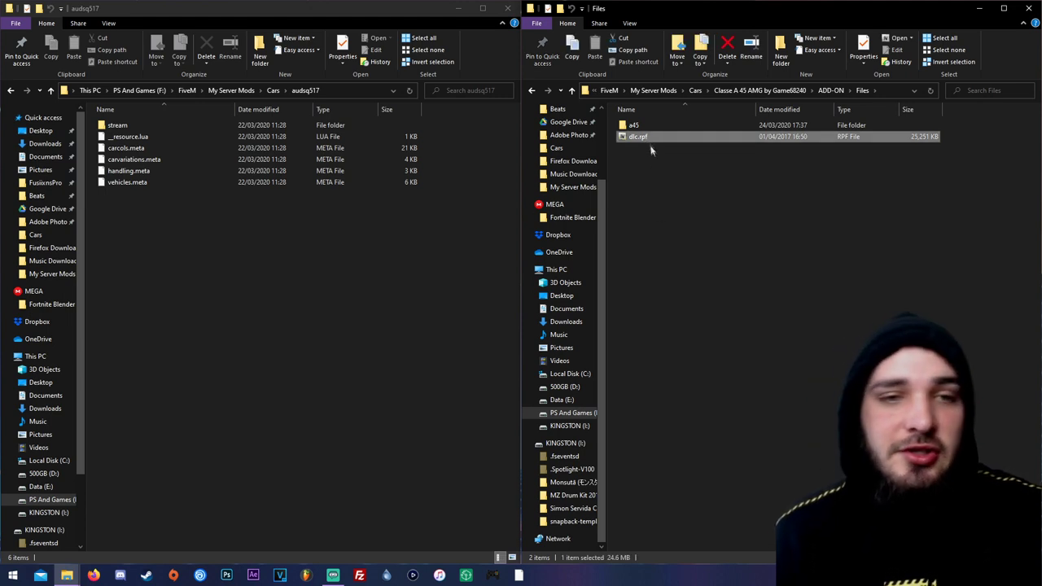
pyautogui.click(652, 189)
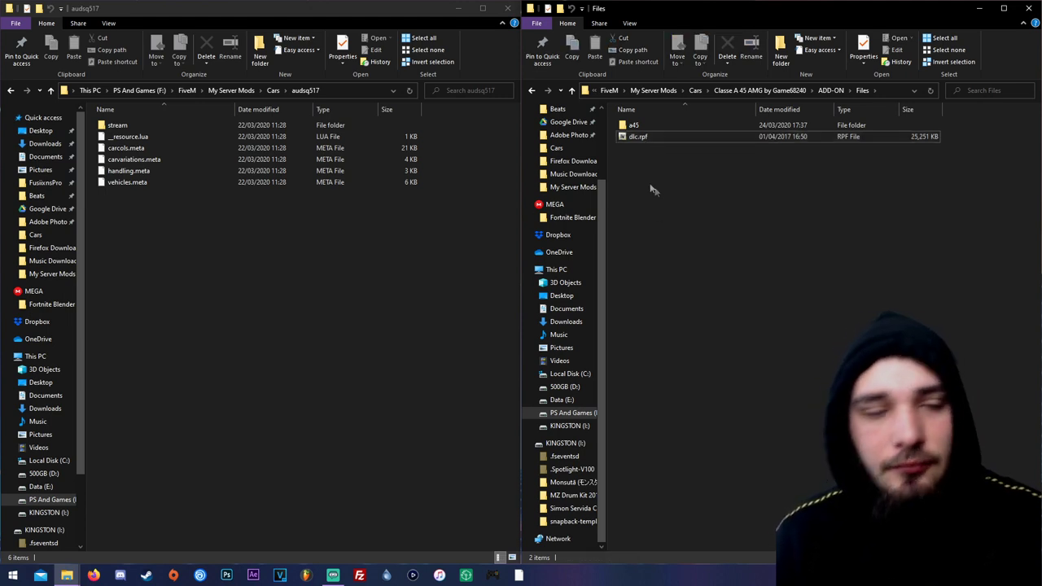
pyautogui.click(652, 138)
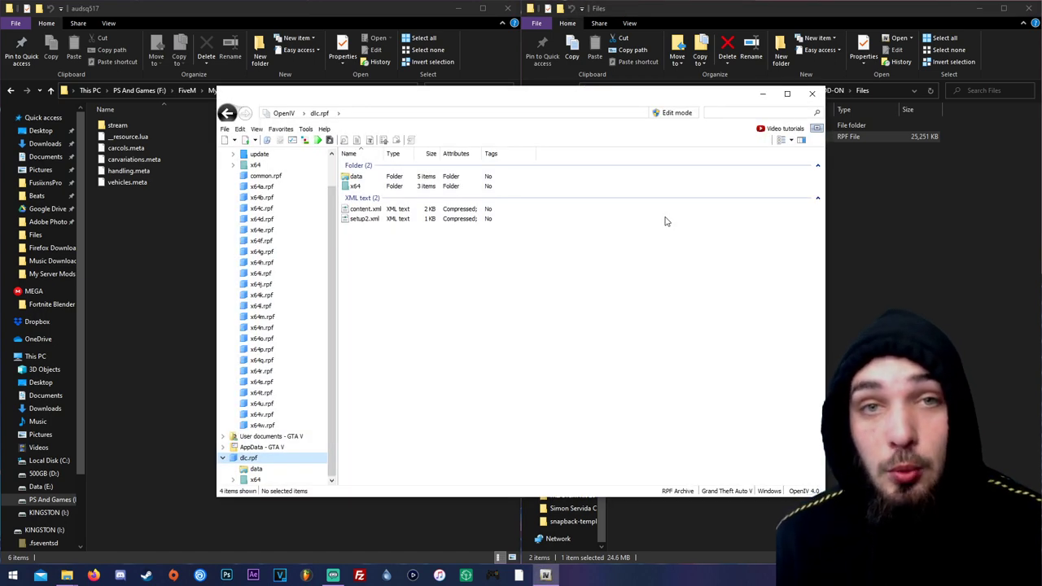
# Drag the OpenIV window showing dlc.rpf to the left, then back toward the centre
pyautogui.moveTo(471, 98); pyautogui.dragTo(248, 76)
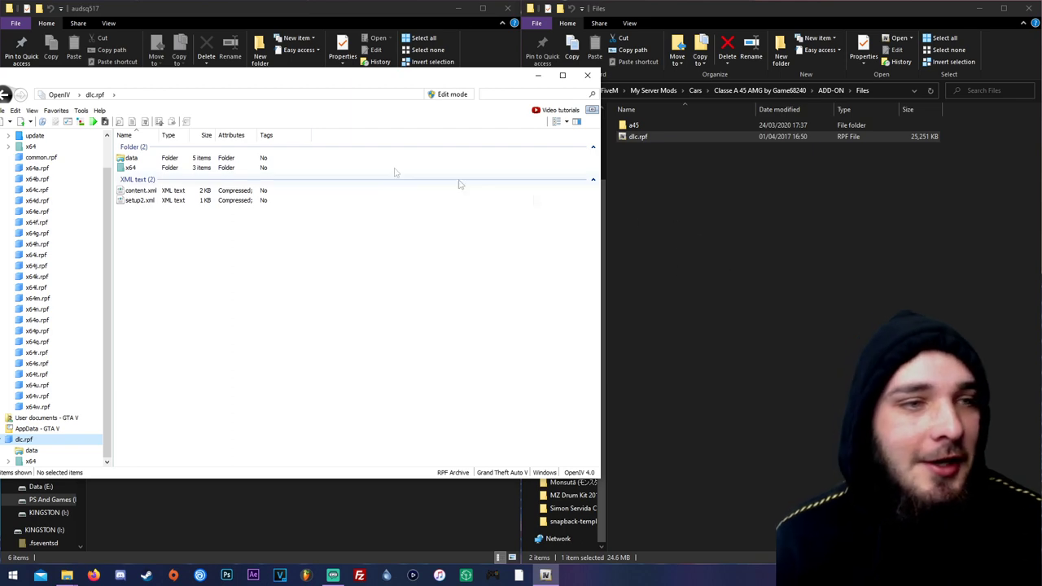
pyautogui.moveTo(269, 82); pyautogui.dragTo(429, 84)
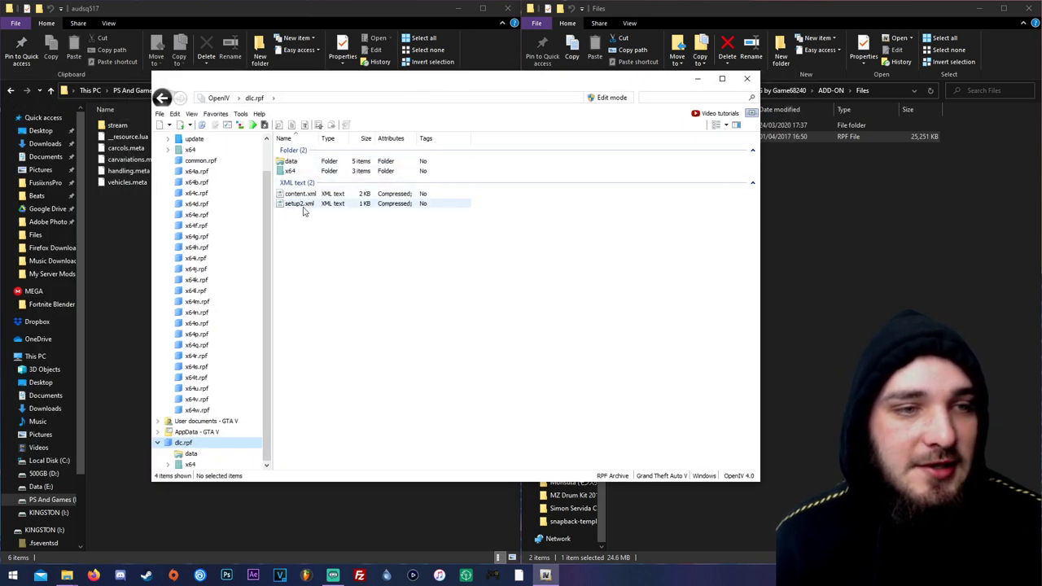
# Select the five meta files in dlc.rpf's data folder and open the unpacked a45 folder for comparison
pyautogui.doubleClick(290, 163)
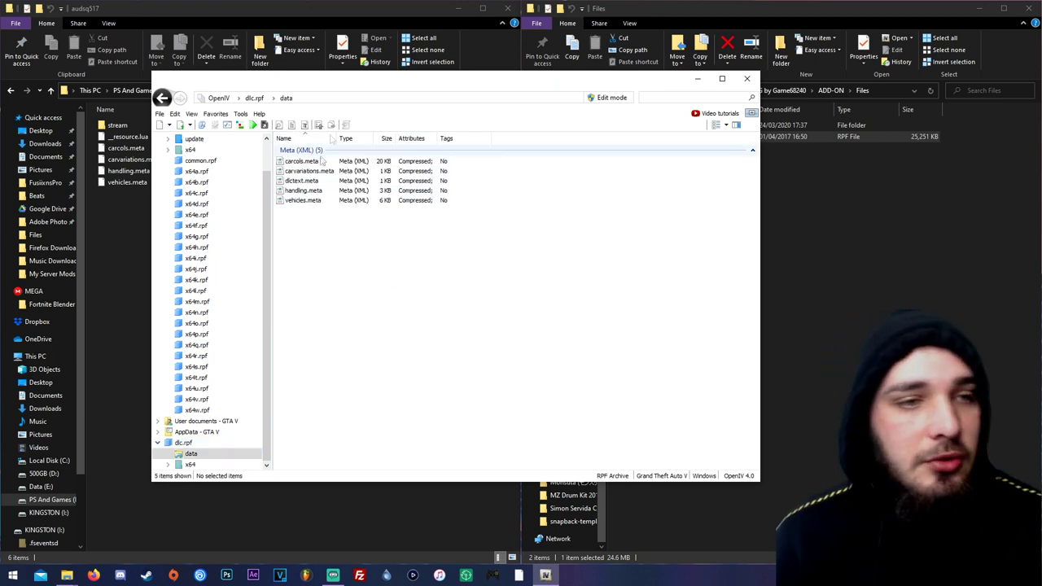
pyautogui.moveTo(302, 220); pyautogui.dragTo(306, 170)
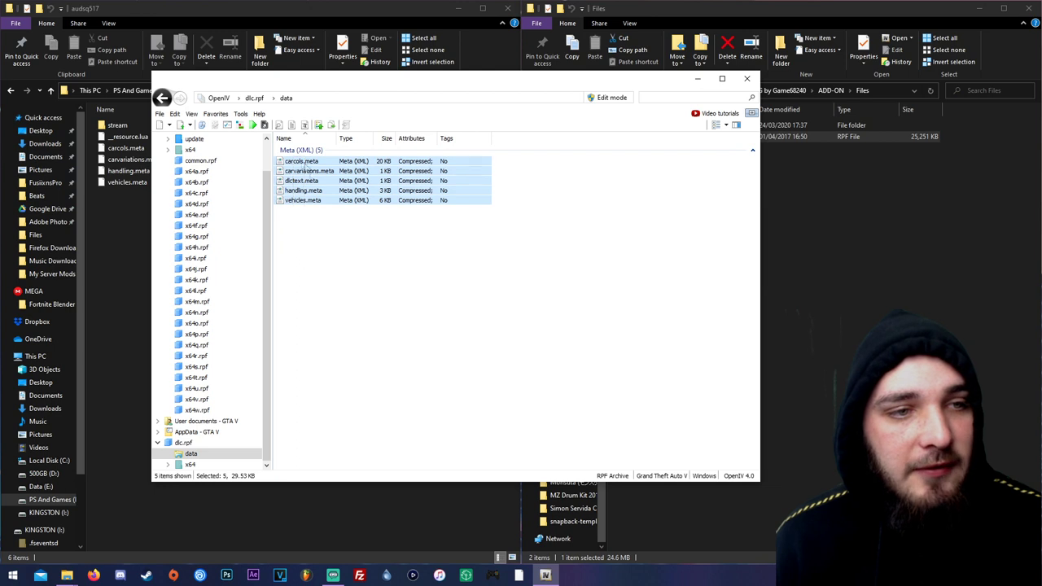
pyautogui.click(777, 269)
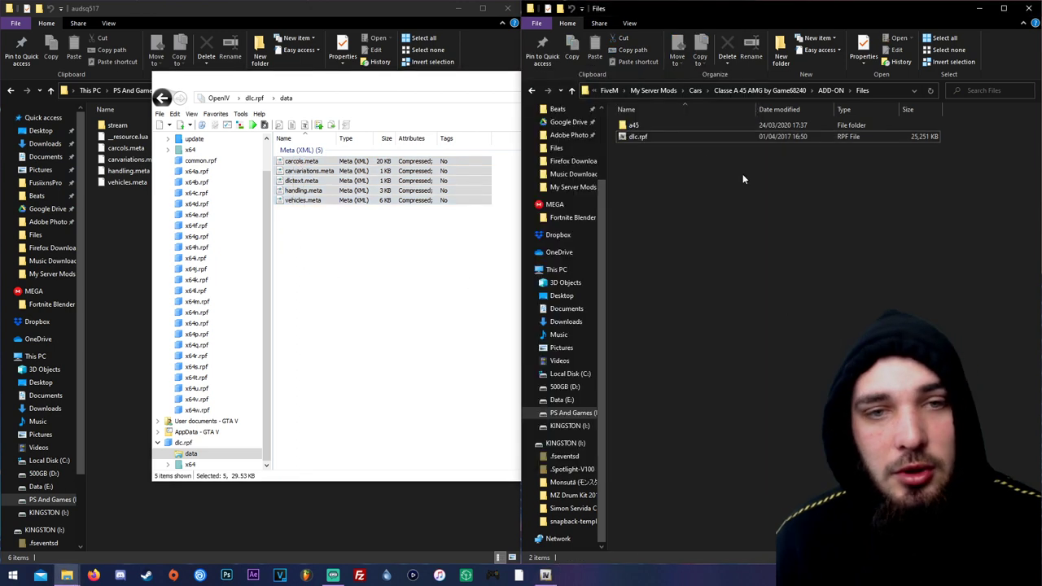
pyautogui.doubleClick(674, 122)
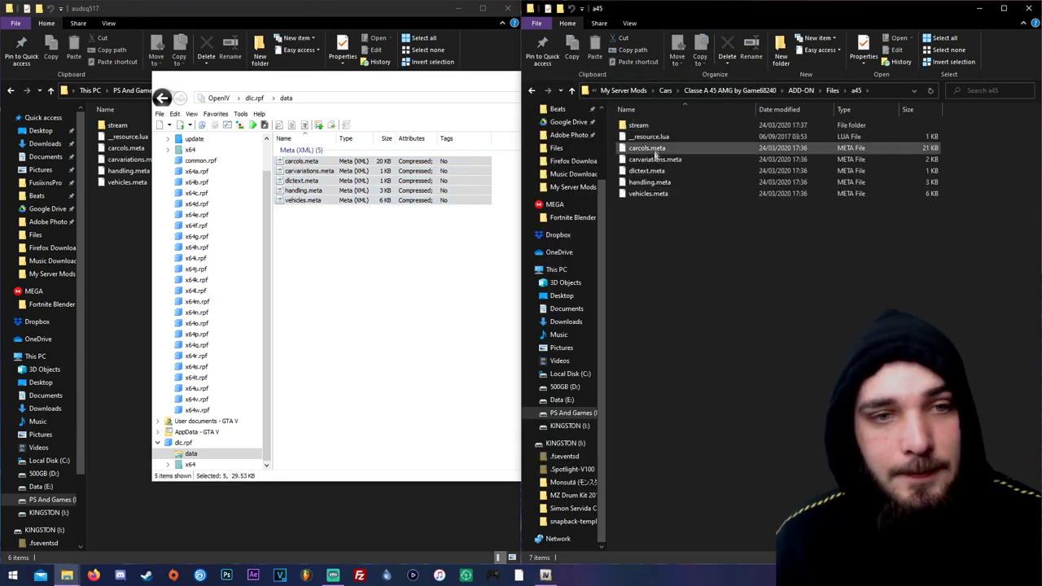
# Inspect a45amg.yft, a45amg_hi.yft and a45amg.ytd inside vehicles.rpf, then close OpenIV
pyautogui.click(162, 98)
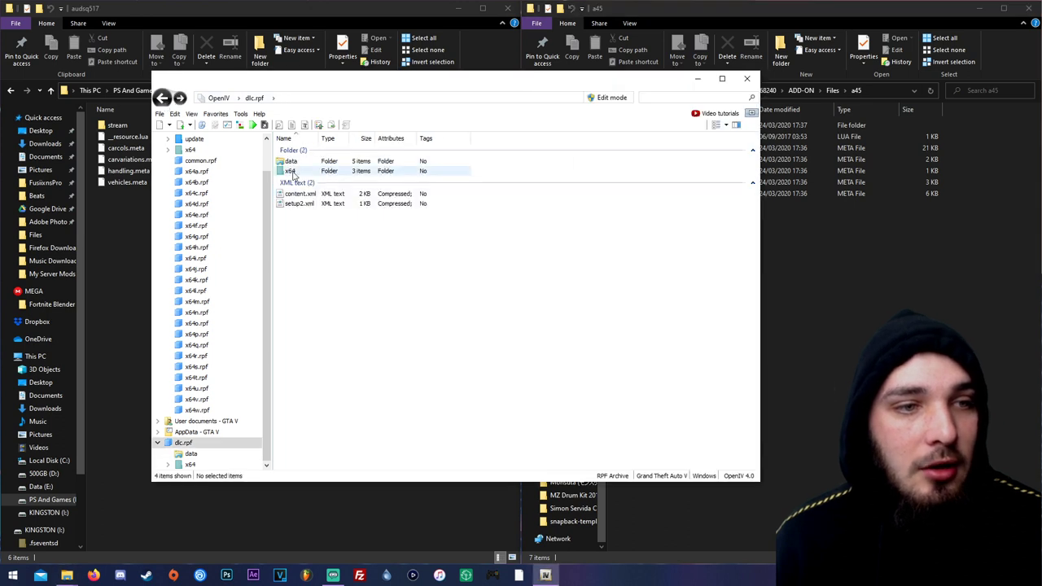
pyautogui.doubleClick(303, 195)
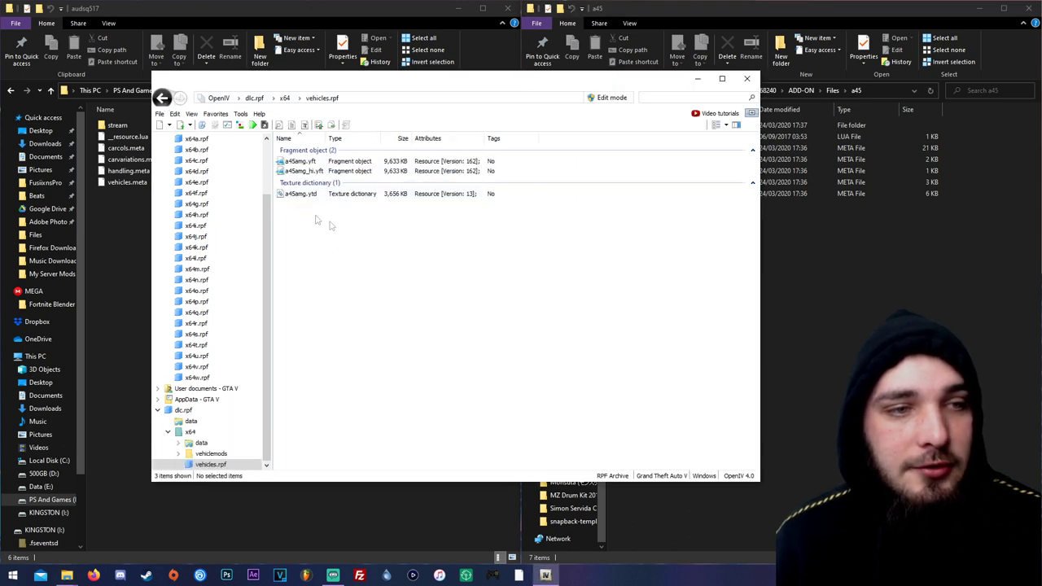
pyautogui.click(295, 163)
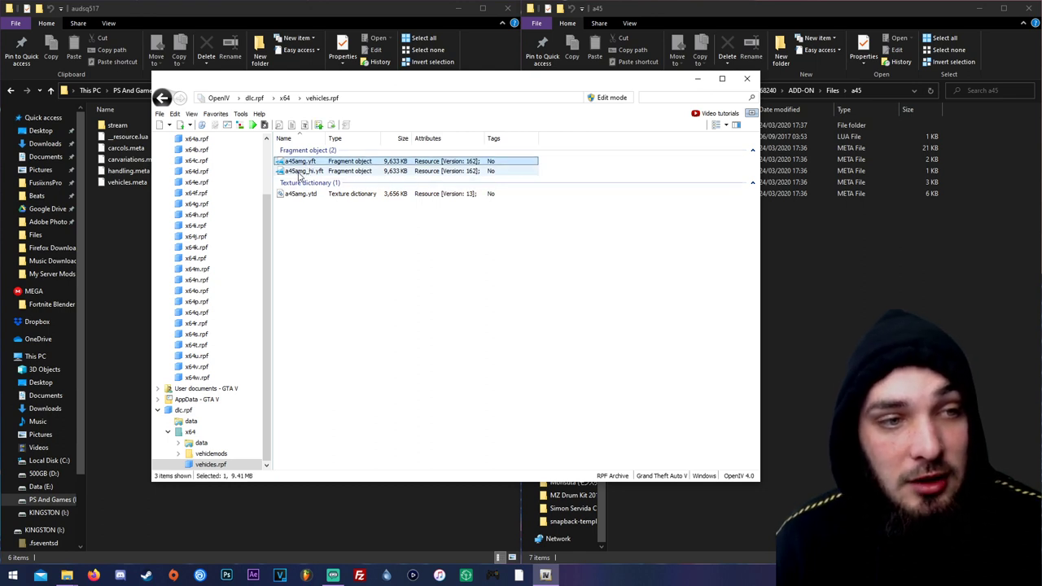
pyautogui.click(302, 172)
pyautogui.click(298, 200)
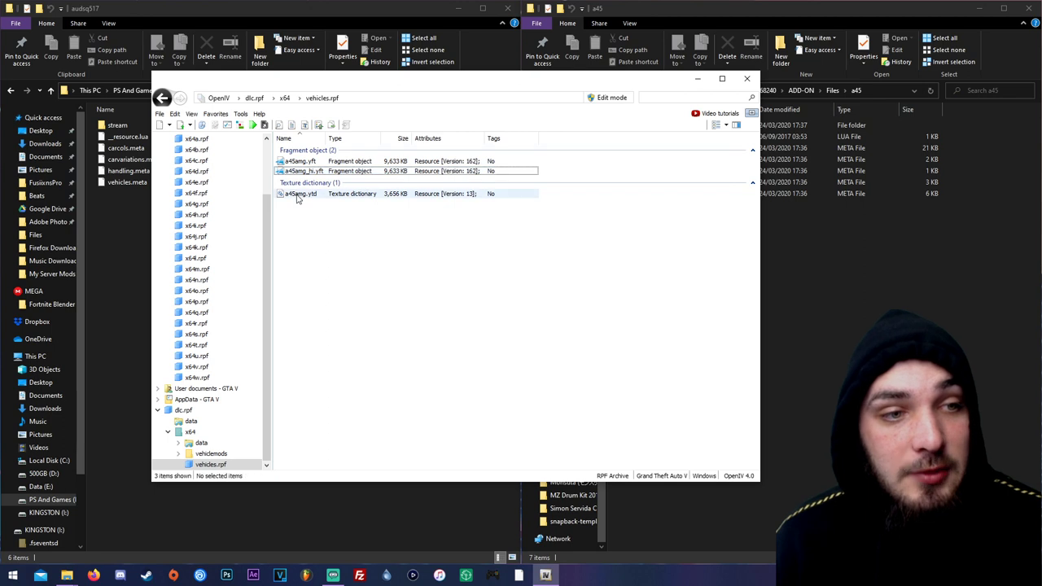
pyautogui.click(300, 195)
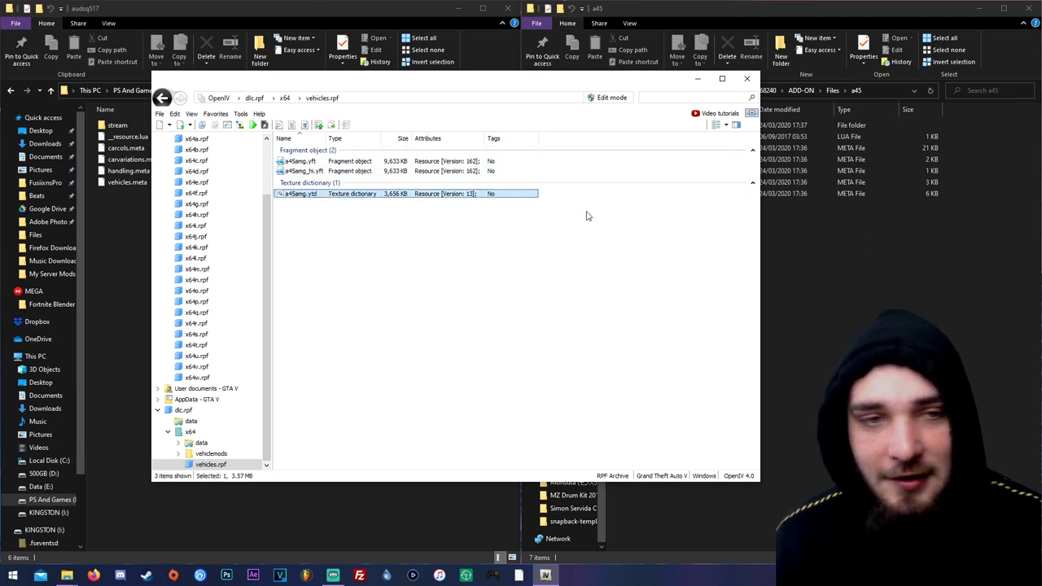
pyautogui.click(747, 80)
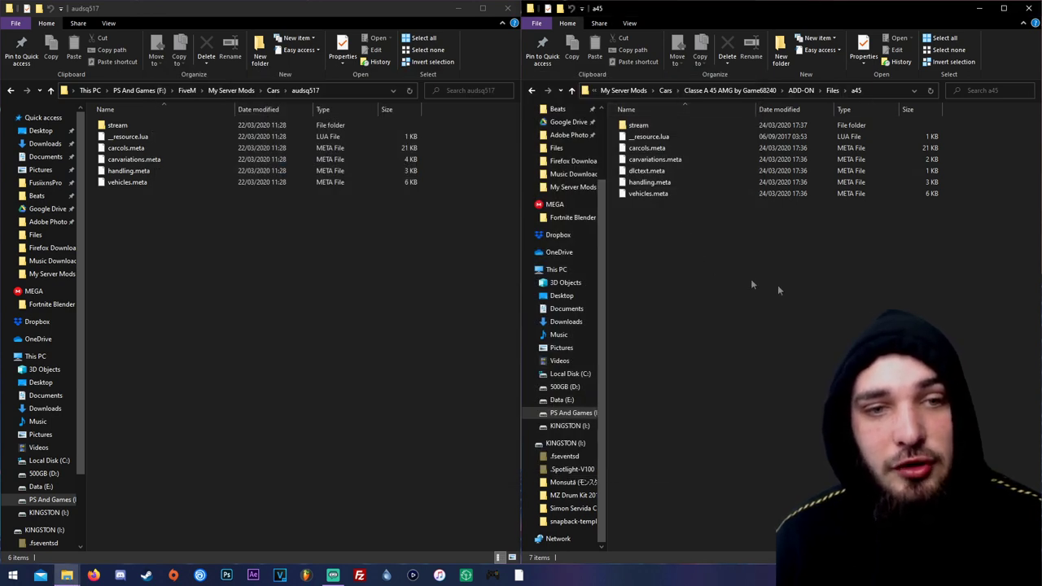
# Use a context menu in the a45 window, then marquee-select and deselect its five meta files
pyautogui.rightClick(675, 234)
pyautogui.click(692, 277)
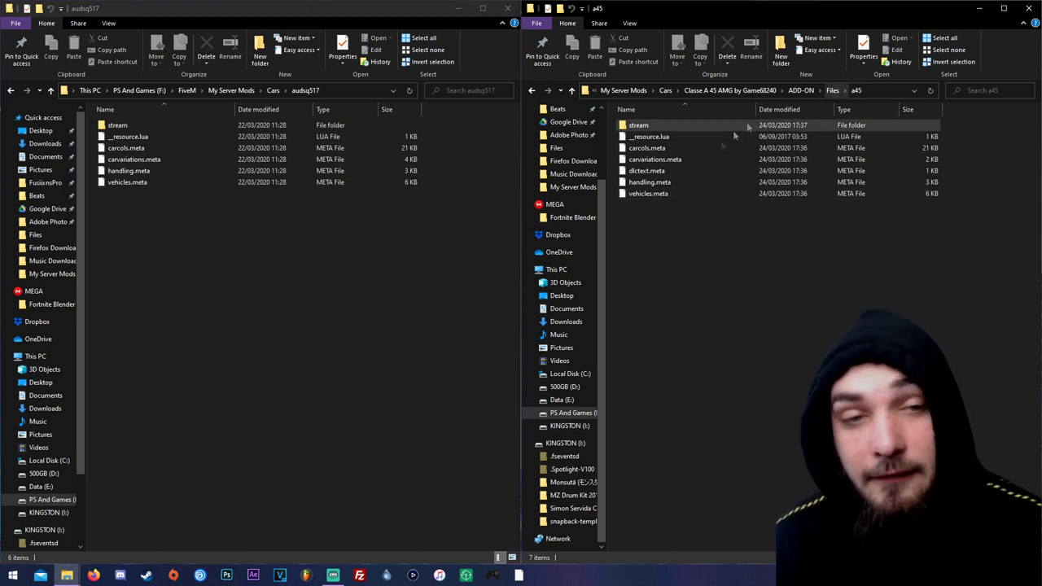
pyautogui.moveTo(674, 253); pyautogui.dragTo(660, 149)
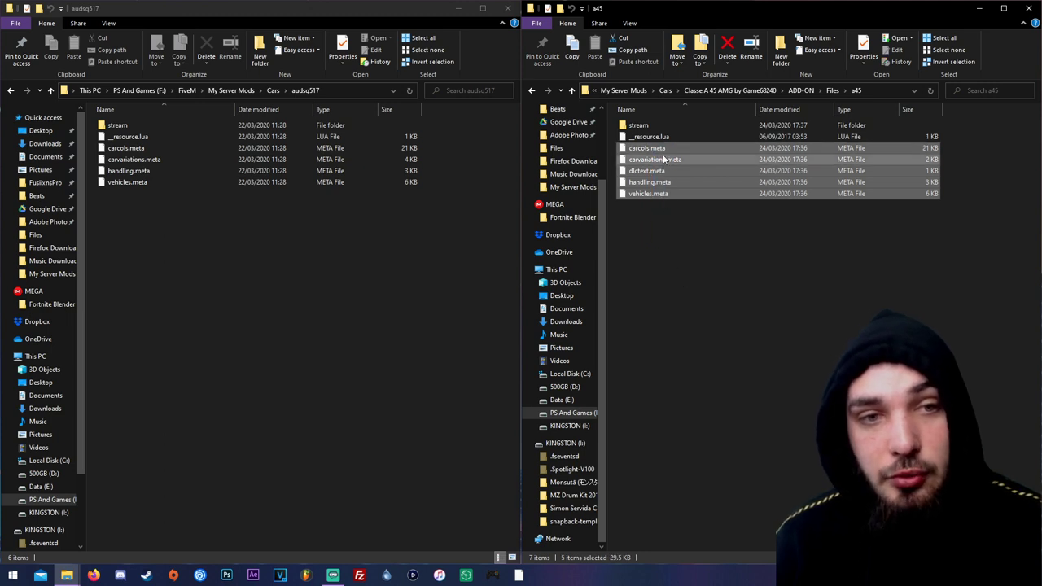
pyautogui.click(661, 207)
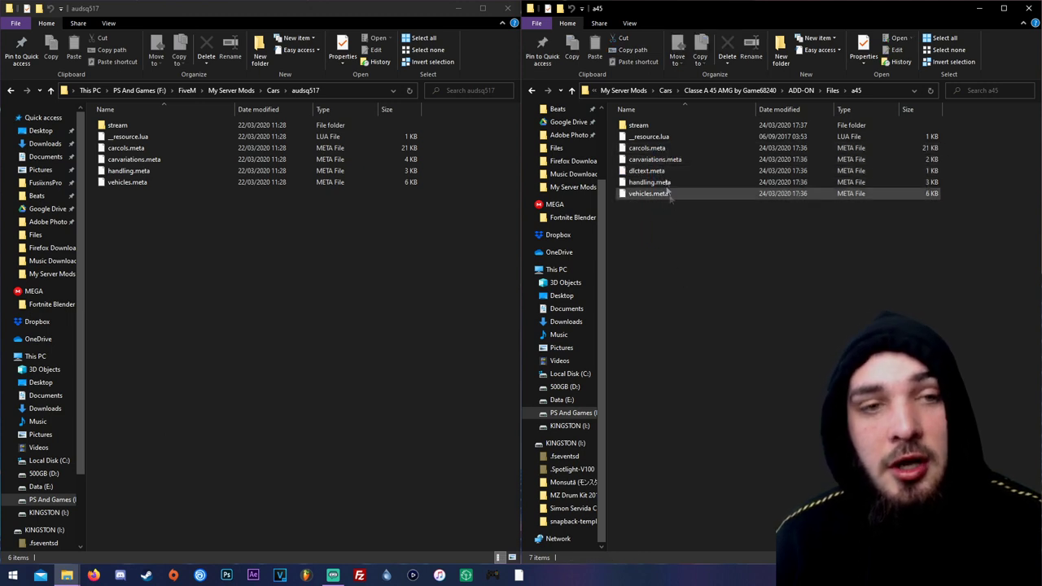
# Open the a45 stream folder, check a45amg.yft, then close both Explorer windows
pyautogui.doubleClick(650, 128)
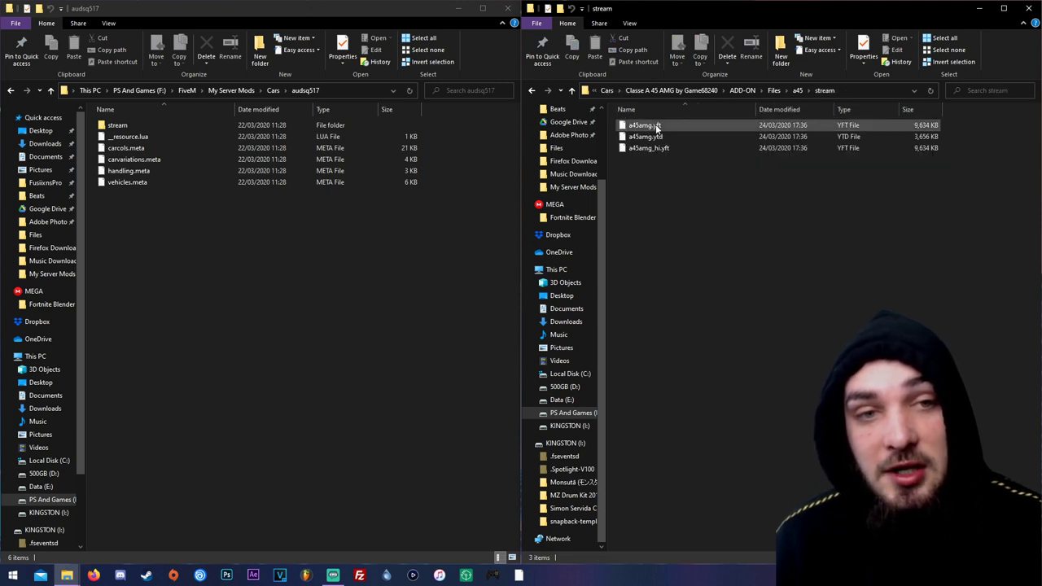
pyautogui.click(657, 128)
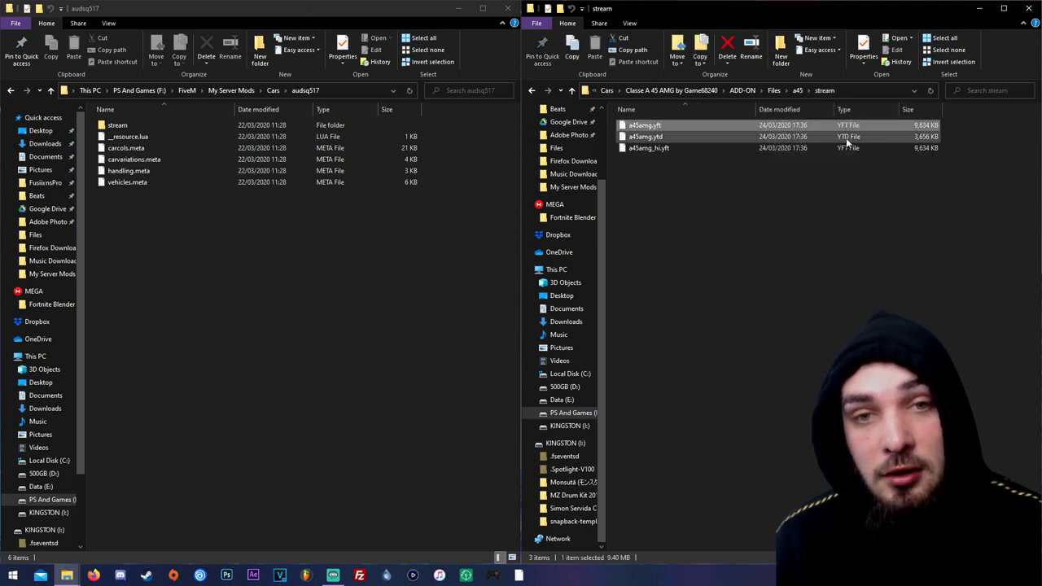
pyautogui.click(744, 168)
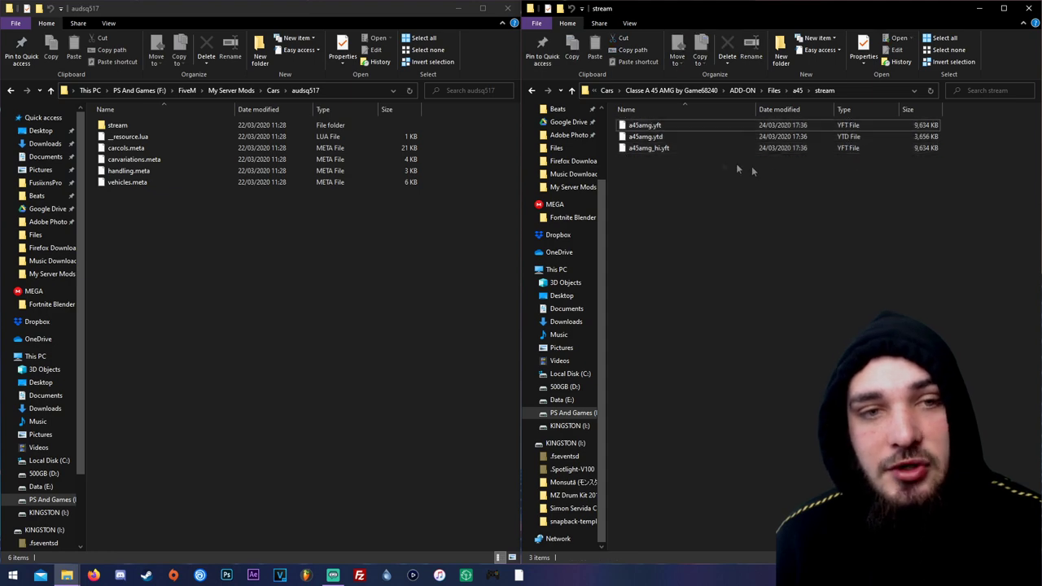
pyautogui.click(1029, 10)
pyautogui.click(508, 9)
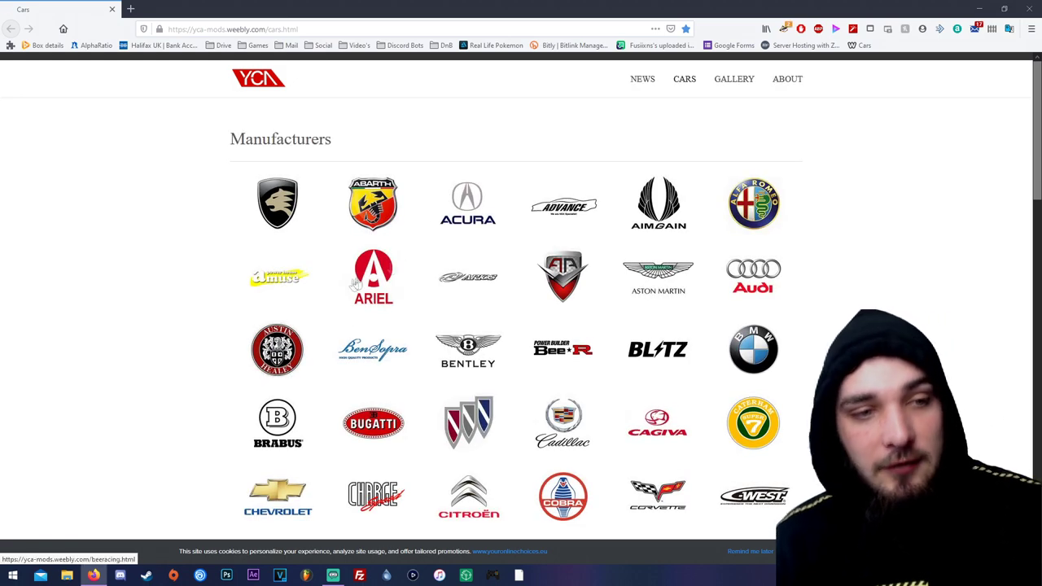
# Scroll down through the manufacturer logos from Abarth to W Motors, then back up
pyautogui.scroll(-4, 183, 259)
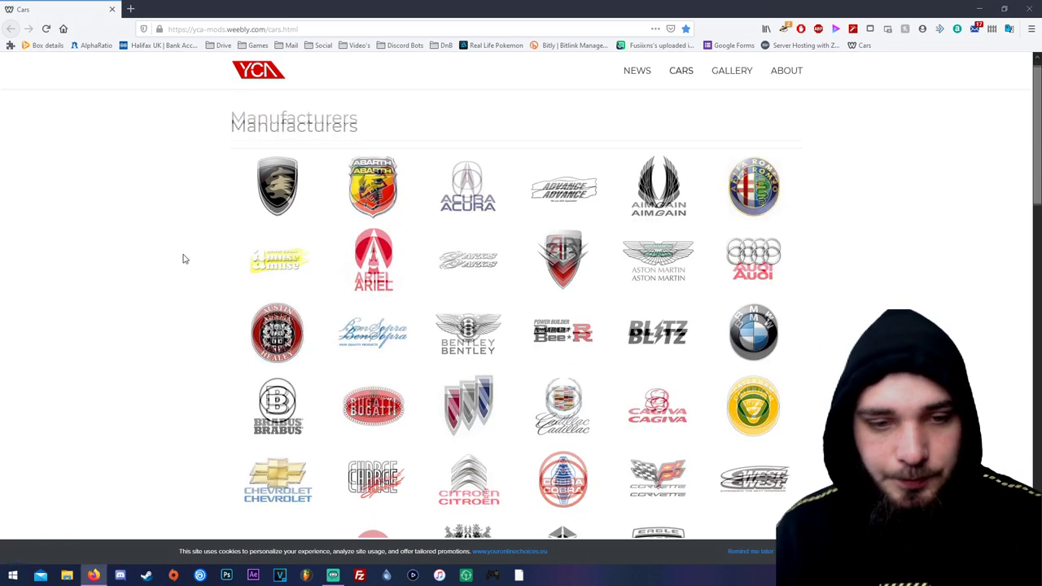
pyautogui.scroll(-5, 149, 241)
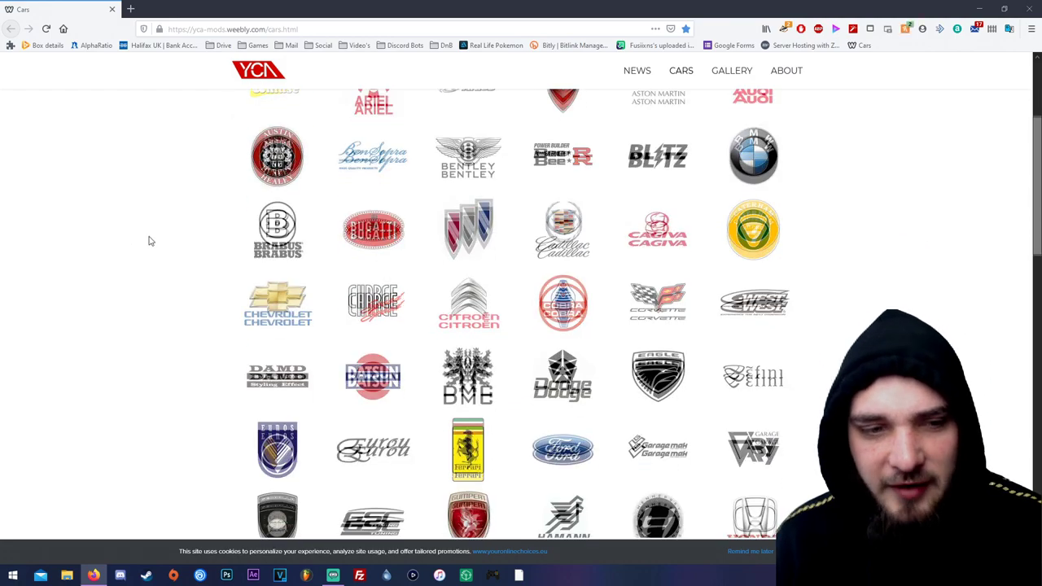
pyautogui.scroll(-5, 149, 241)
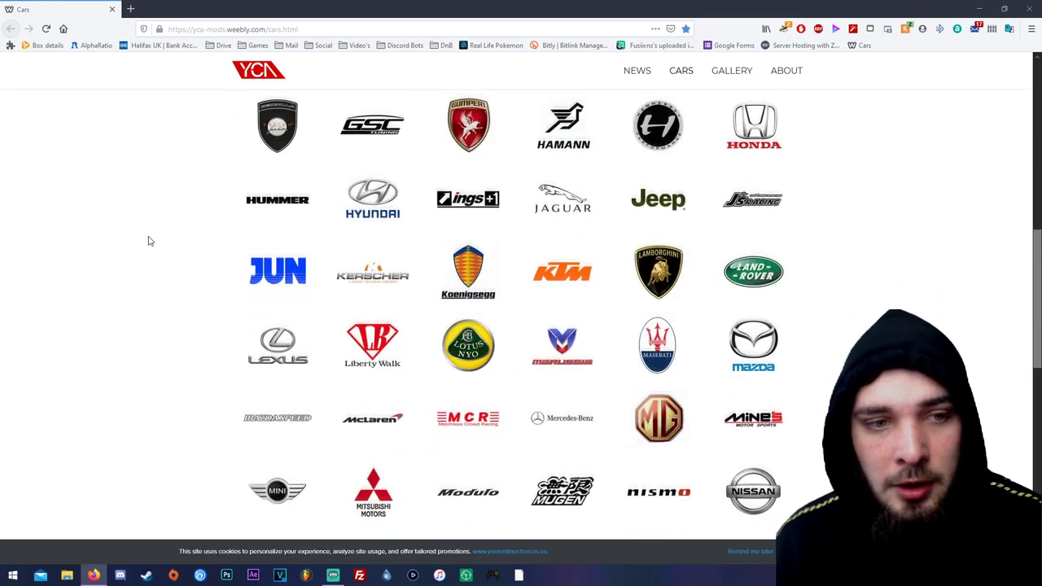
pyautogui.scroll(-5, 150, 238)
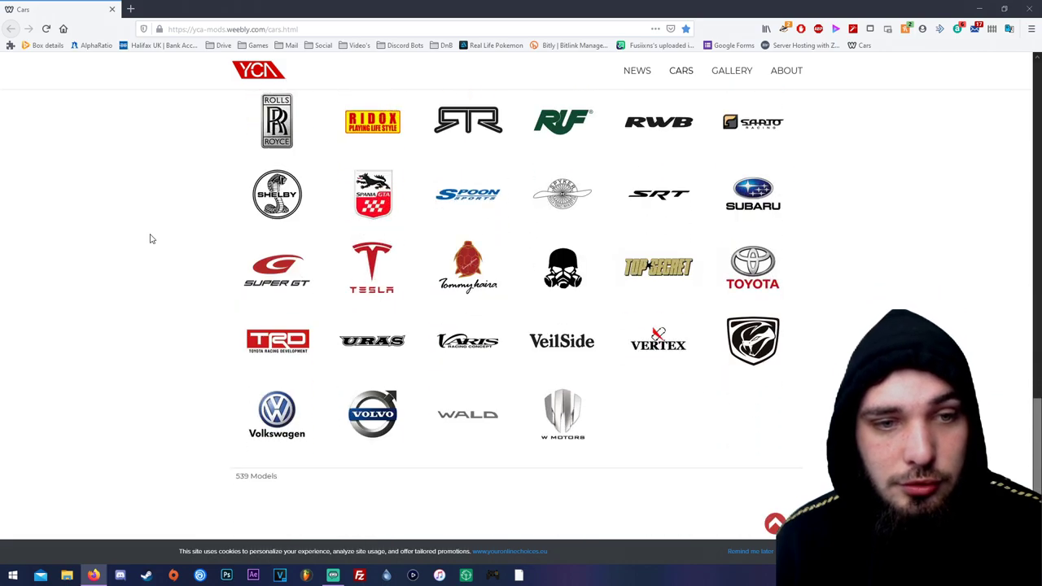
pyautogui.scroll(2, 150, 239)
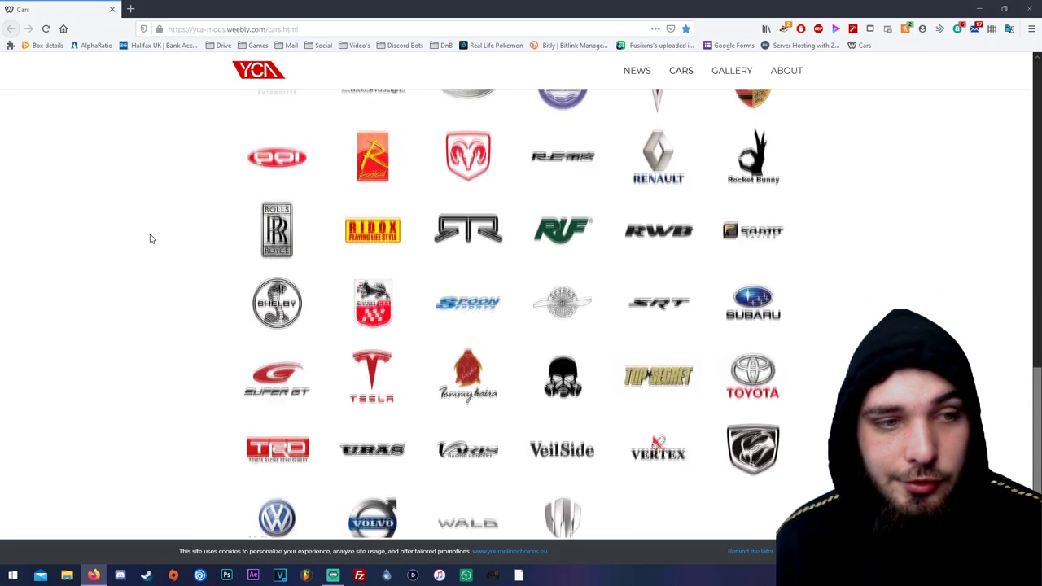
pyautogui.scroll(2, 150, 238)
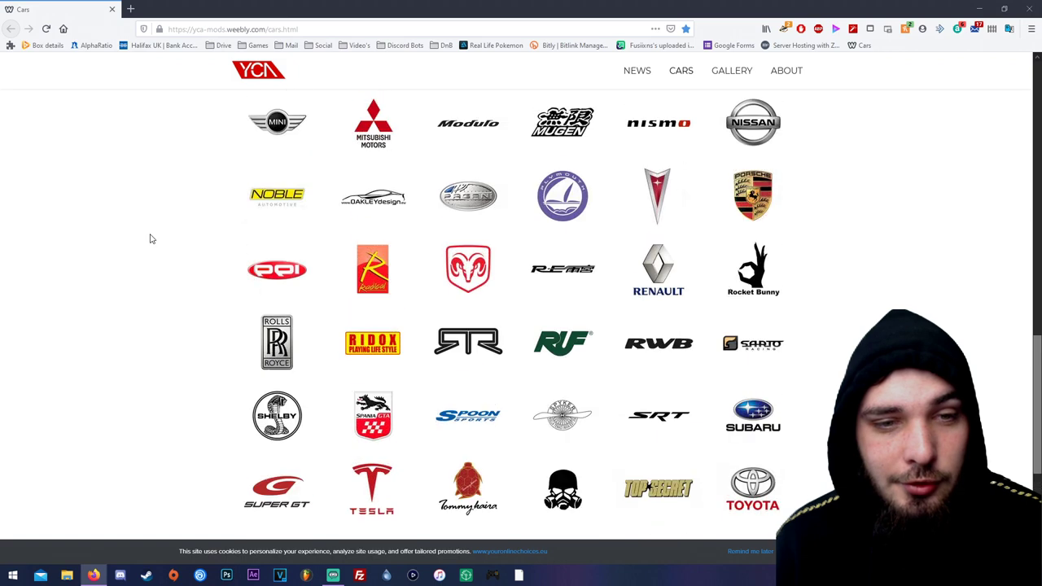
# Look at the RWB and Mini manufacturer pages, closing each to return to Cars
pyautogui.click(664, 346)
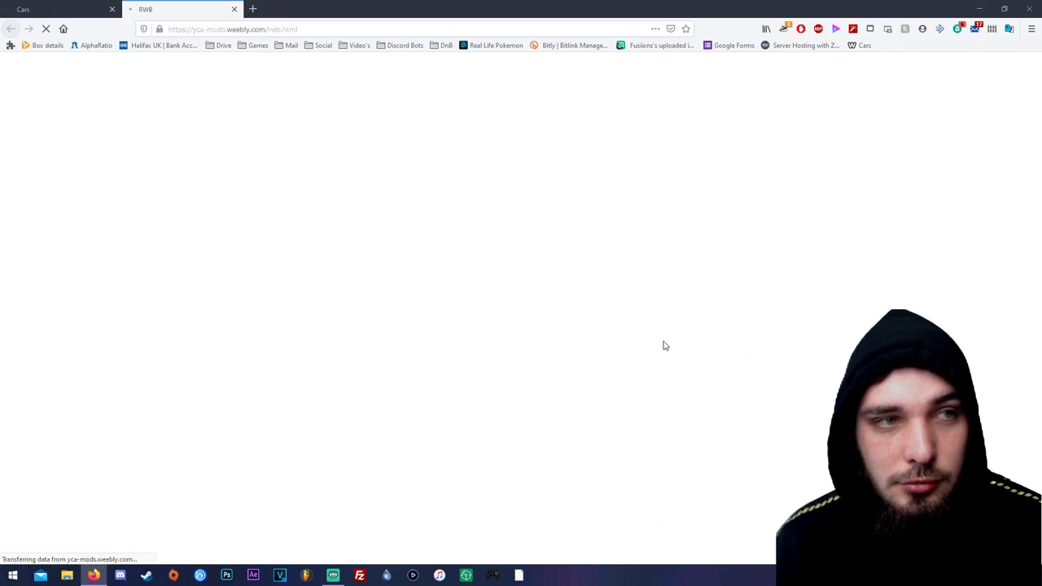
pyautogui.scroll(-3, 220, 274)
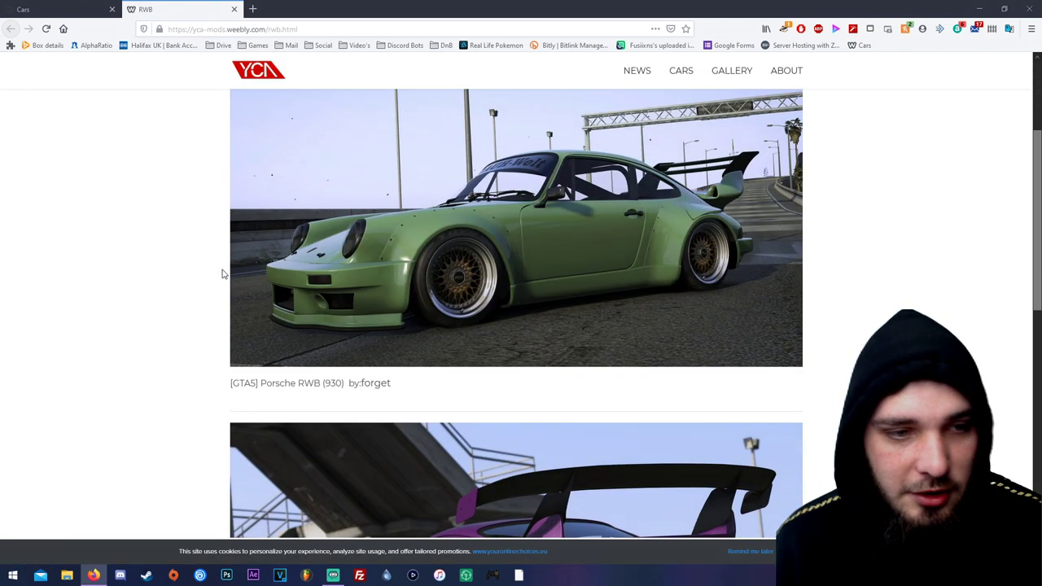
pyautogui.scroll(-12, 221, 274)
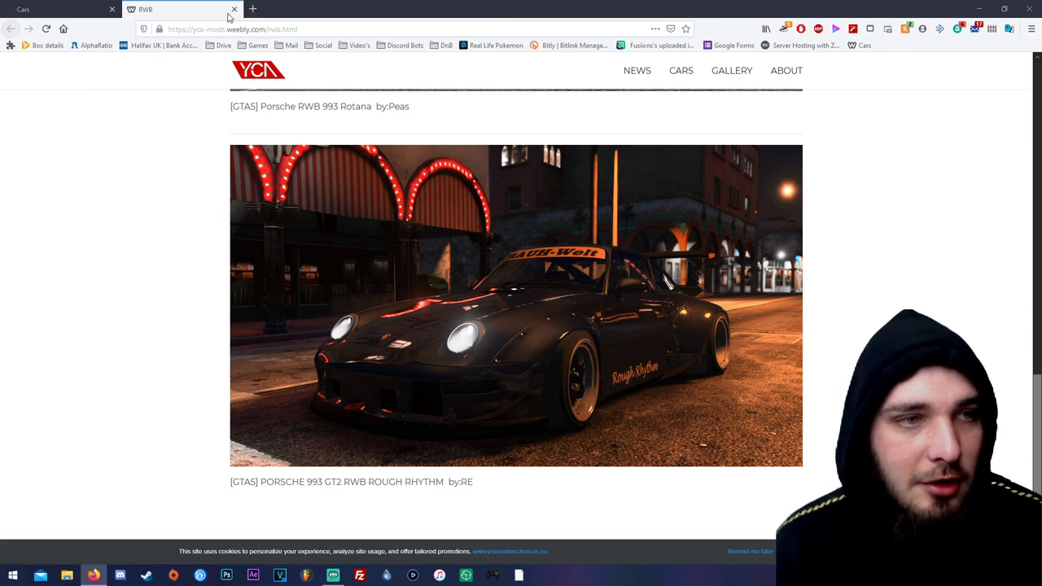
pyautogui.hotkey('ctrl', 'w')
pyautogui.scroll(5, 205, 285)
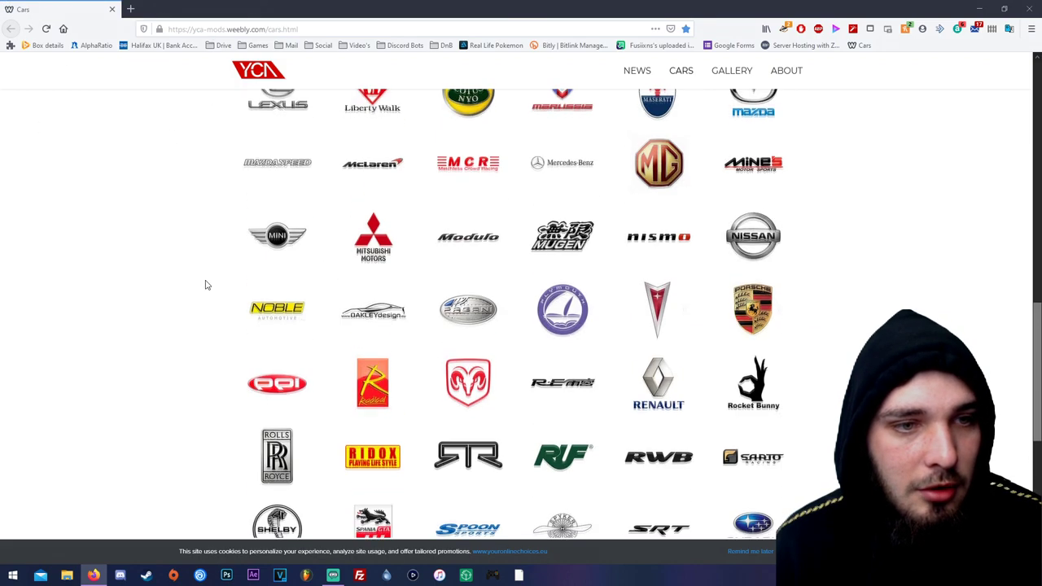
pyautogui.scroll(2, 205, 285)
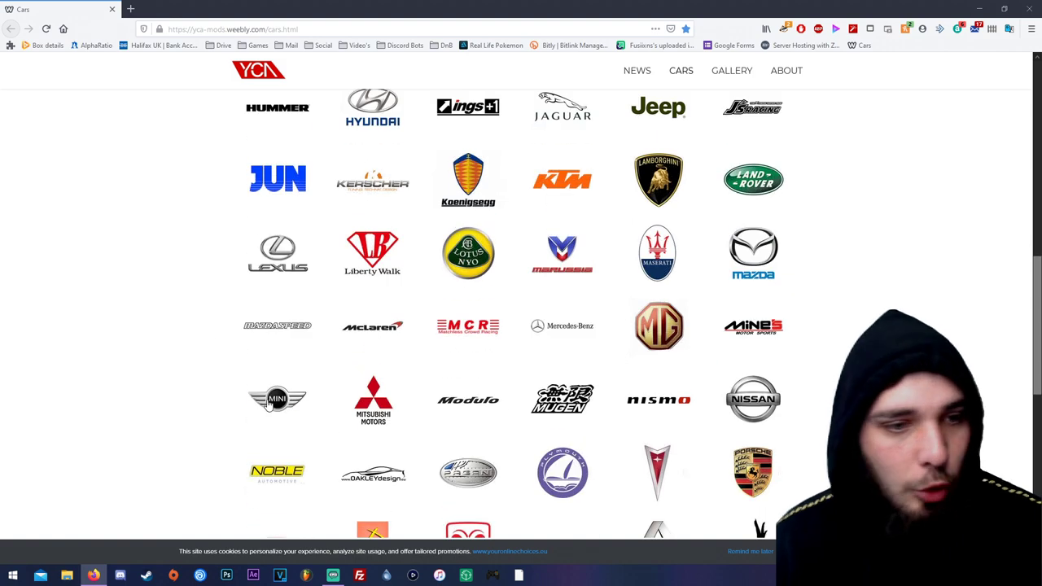
pyautogui.click(271, 403)
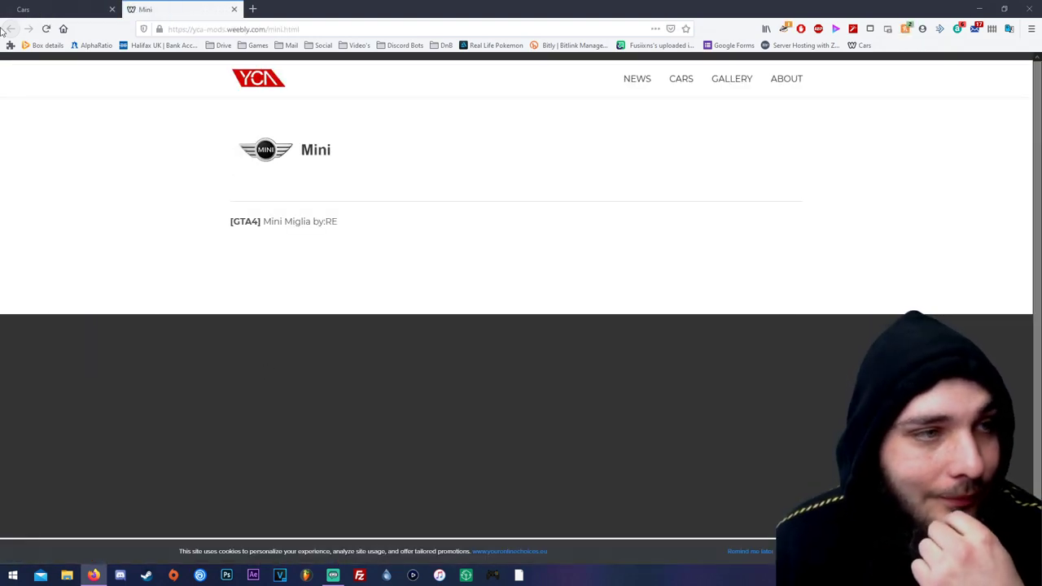
pyautogui.hotkey('ctrl', 'w')
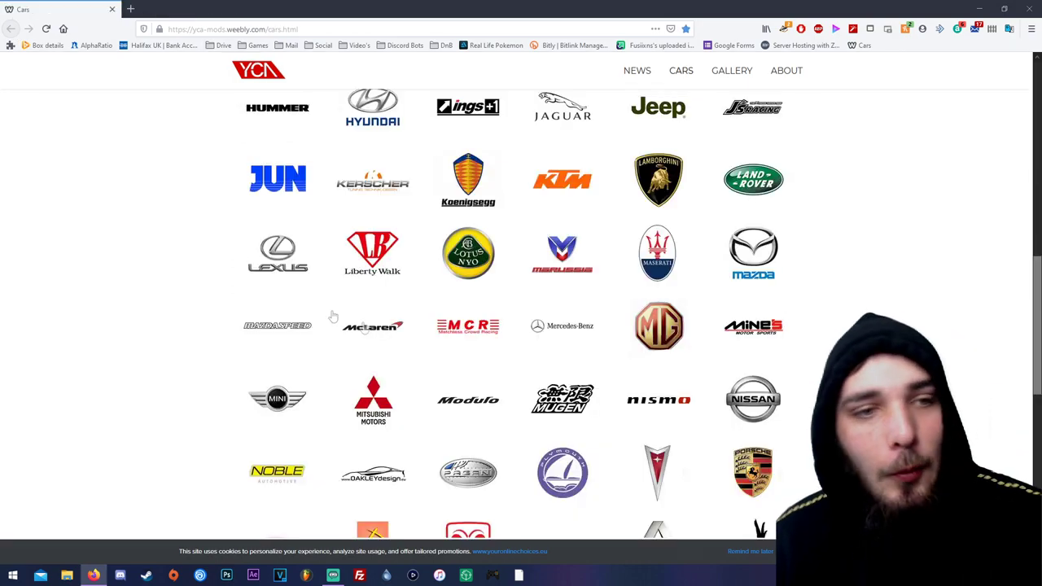
# Open the Ings+1 page and scroll down to the DC5 Integra's download link
pyautogui.scroll(5, 440, 326)
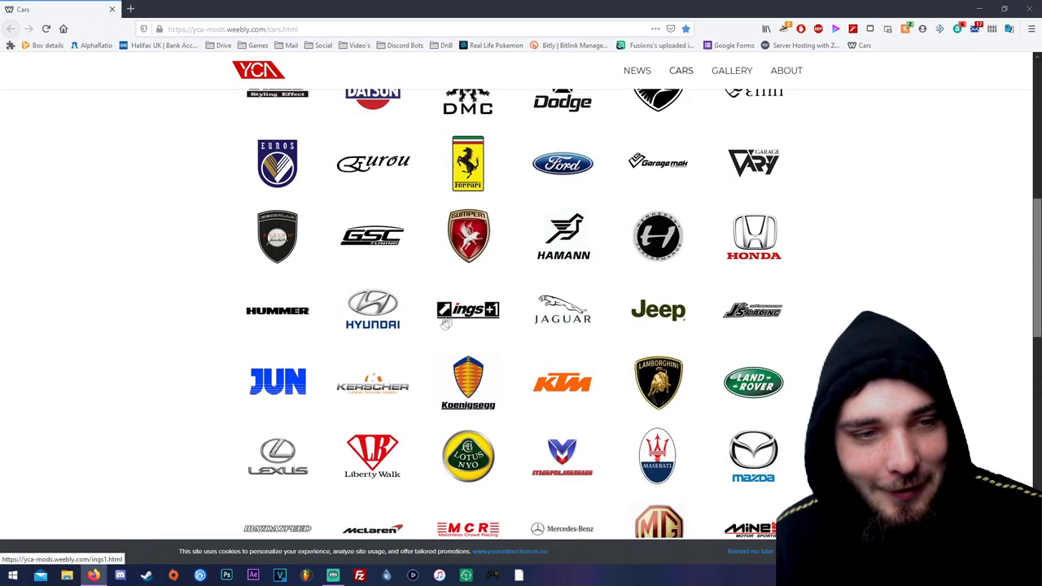
pyautogui.click(464, 315)
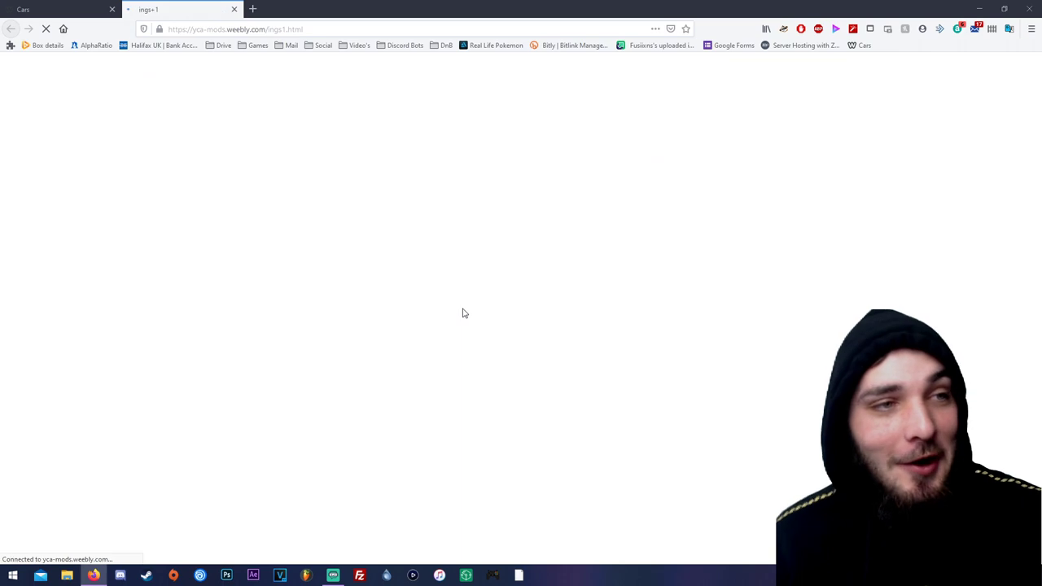
pyautogui.scroll(-2, 324, 317)
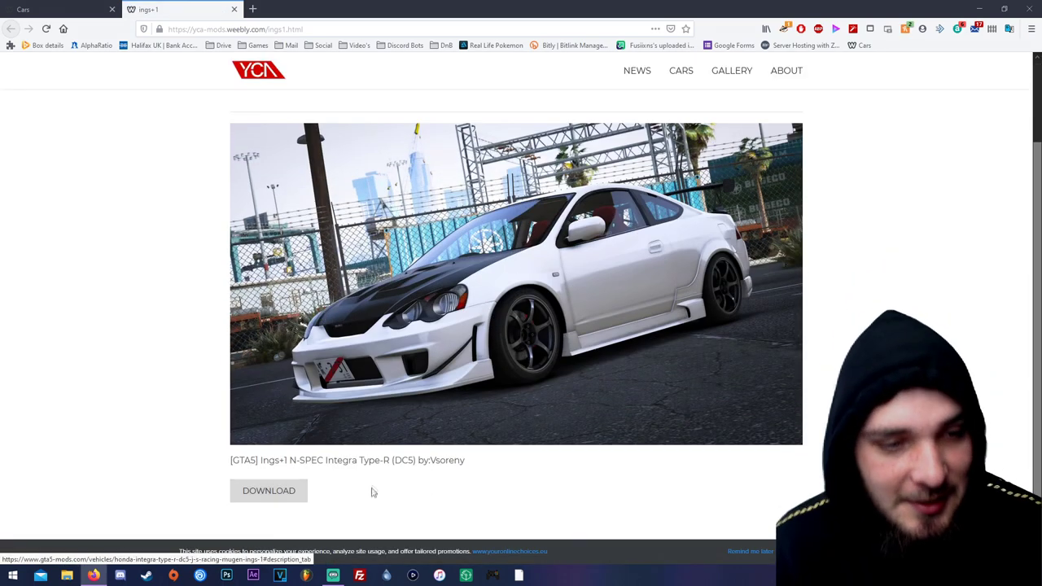
# Download the Integra Type-R (DC5) V1.1 rar from GTA5-Mods and open it with 7zFM
pyautogui.click(280, 504)
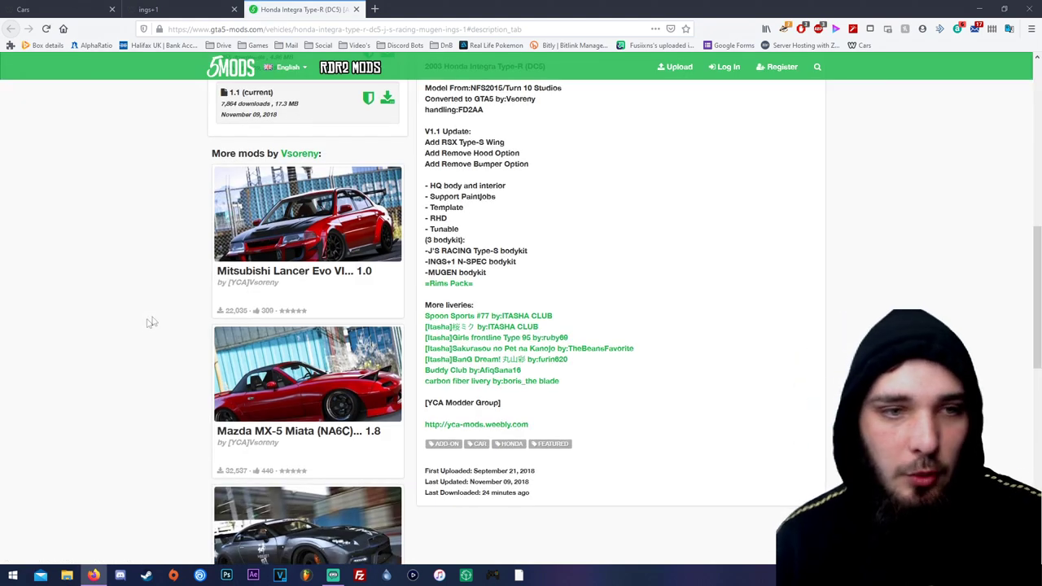
pyautogui.scroll(2, 318, 228)
pyautogui.scroll(10, 317, 228)
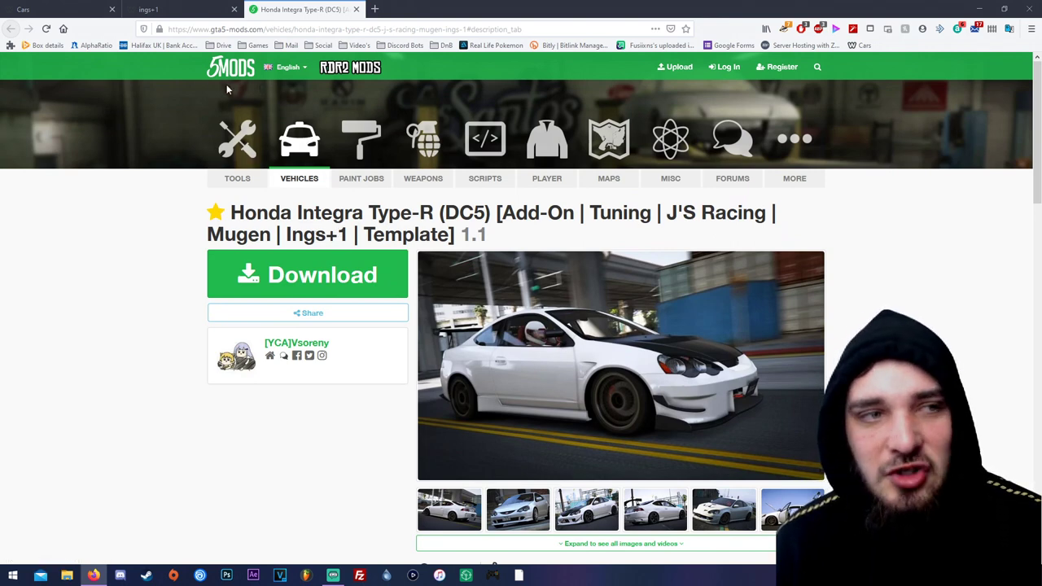
pyautogui.click(347, 289)
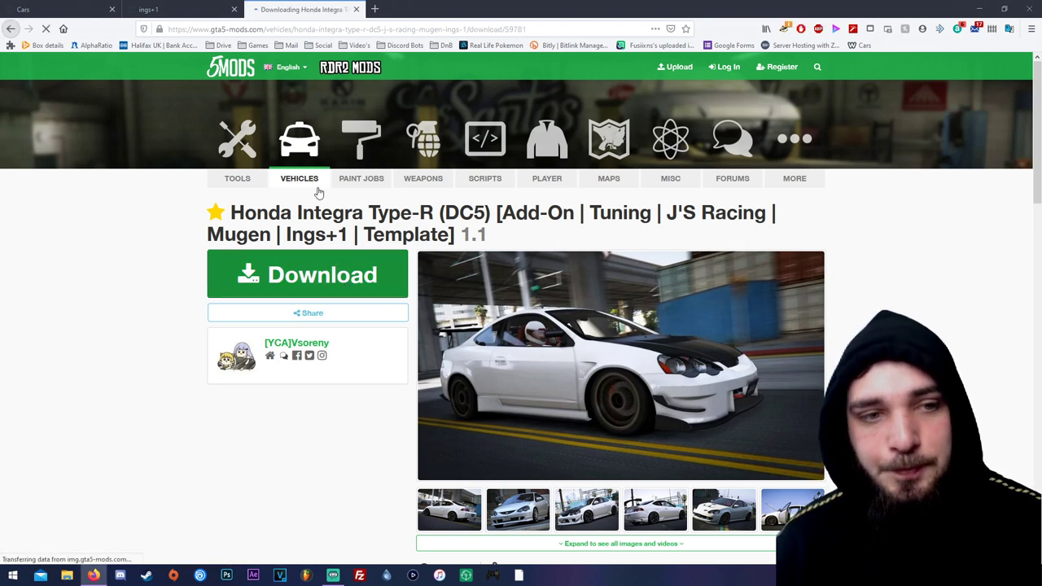
pyautogui.click(587, 304)
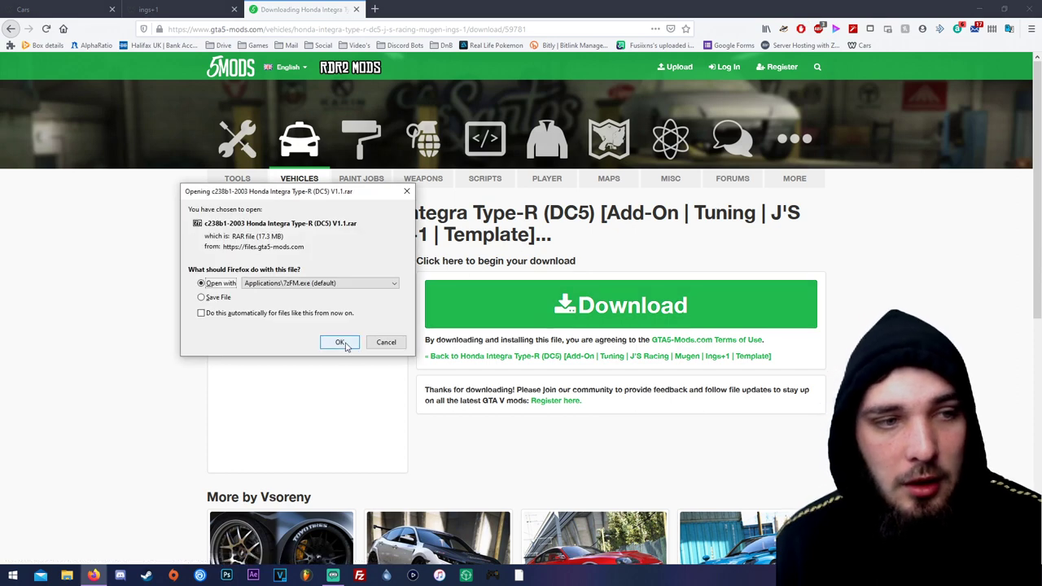
pyautogui.click(340, 342)
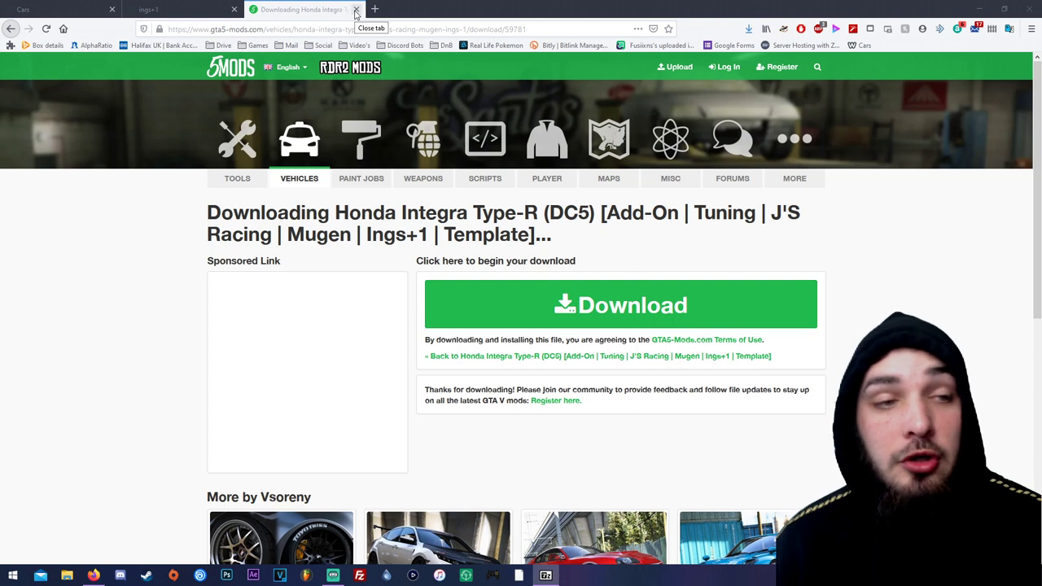
pyautogui.click(356, 10)
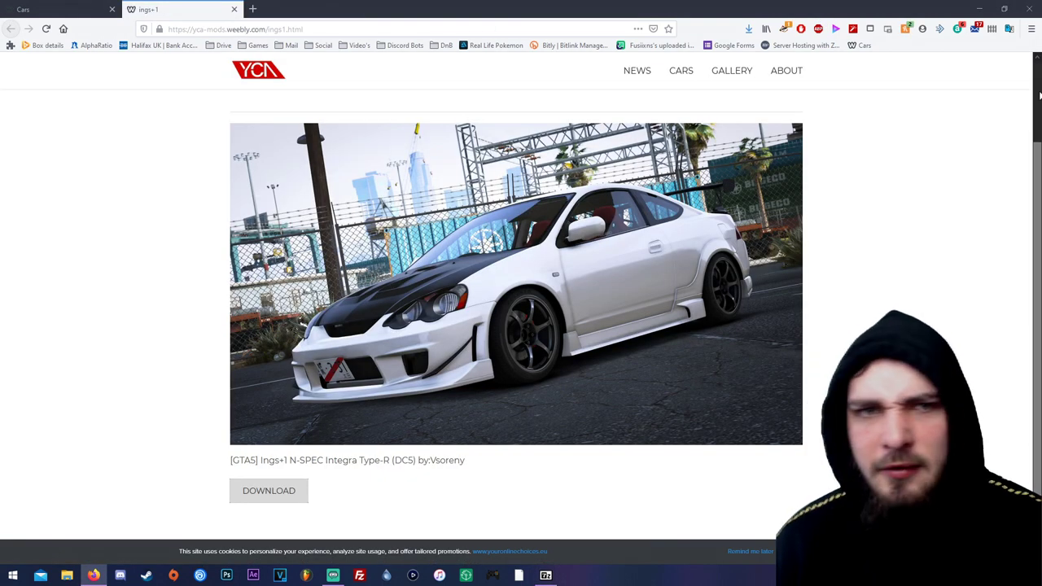
pyautogui.click(979, 9)
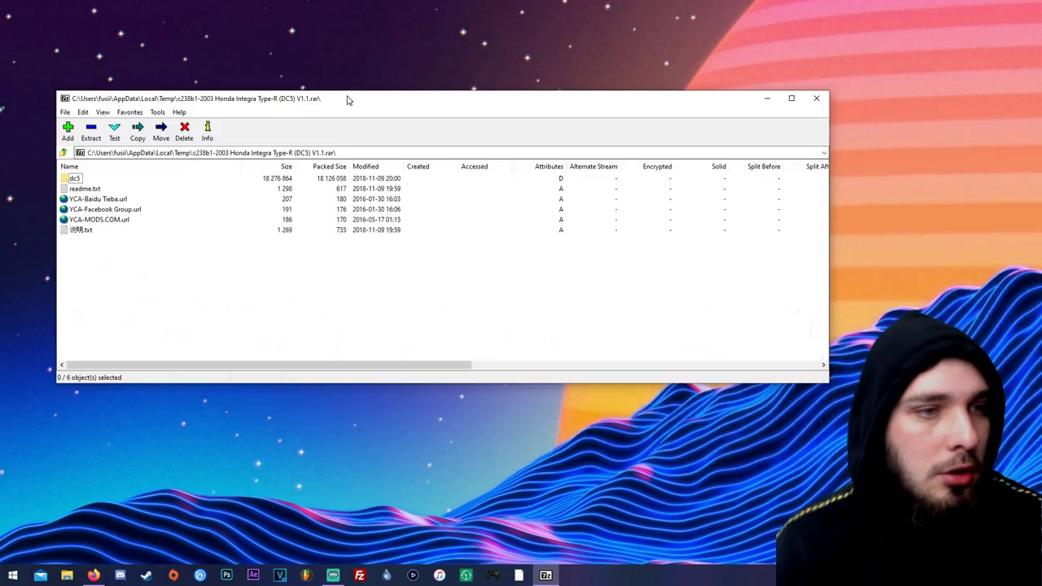
# Select the dc5 folder in the maximized Integra archive and start extracting it, browsing toward drive F:
pyautogui.doubleClick(349, 99)
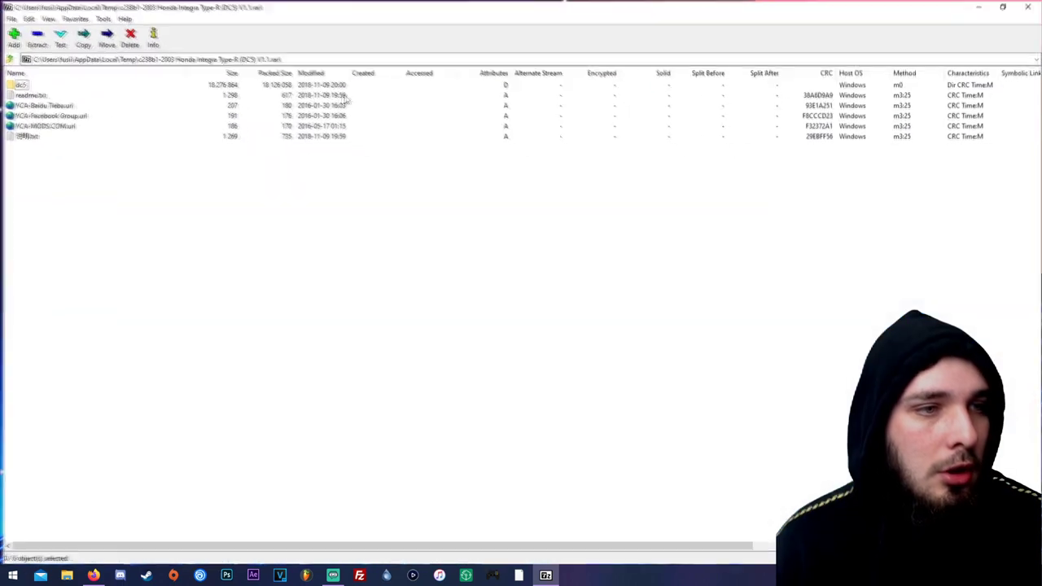
pyautogui.click(18, 83)
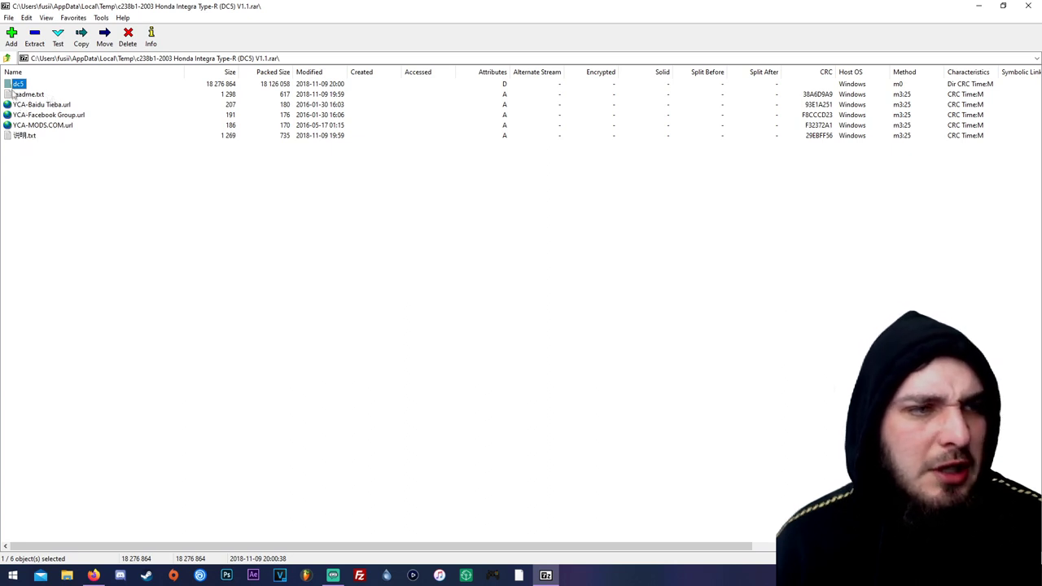
pyautogui.click(35, 37)
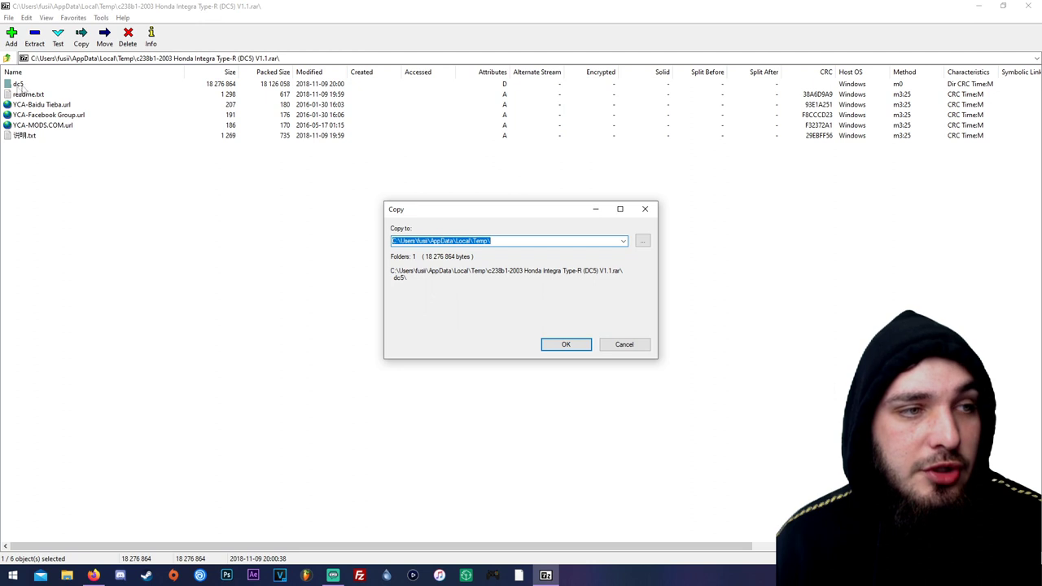
pyautogui.click(643, 242)
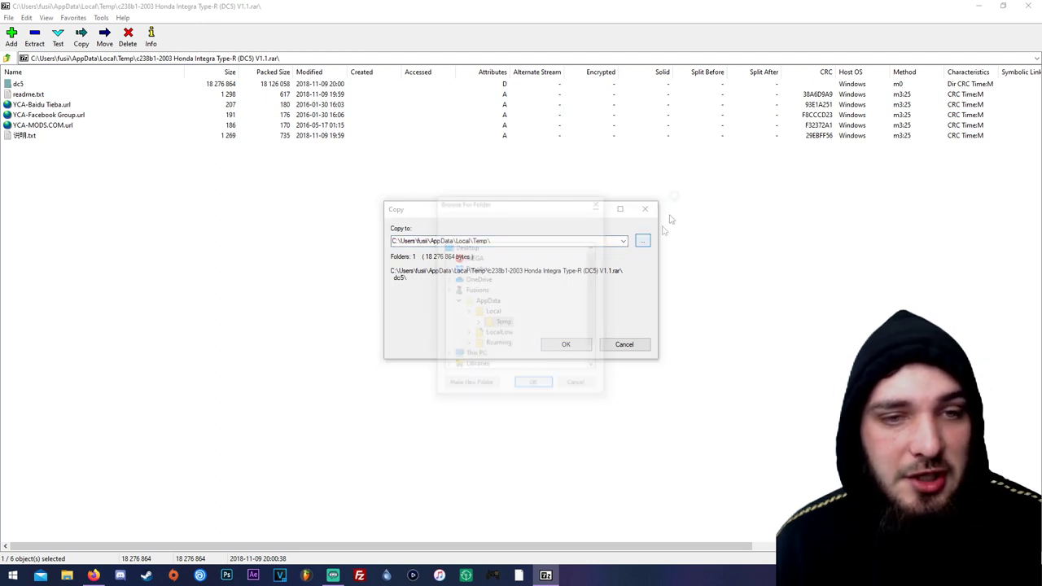
pyautogui.click(447, 259)
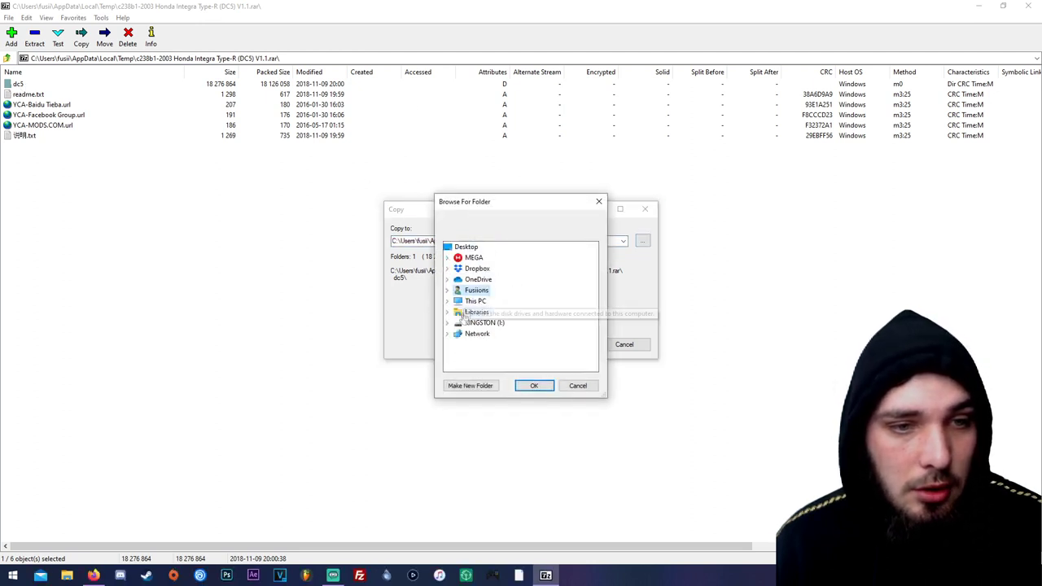
pyautogui.click(447, 301)
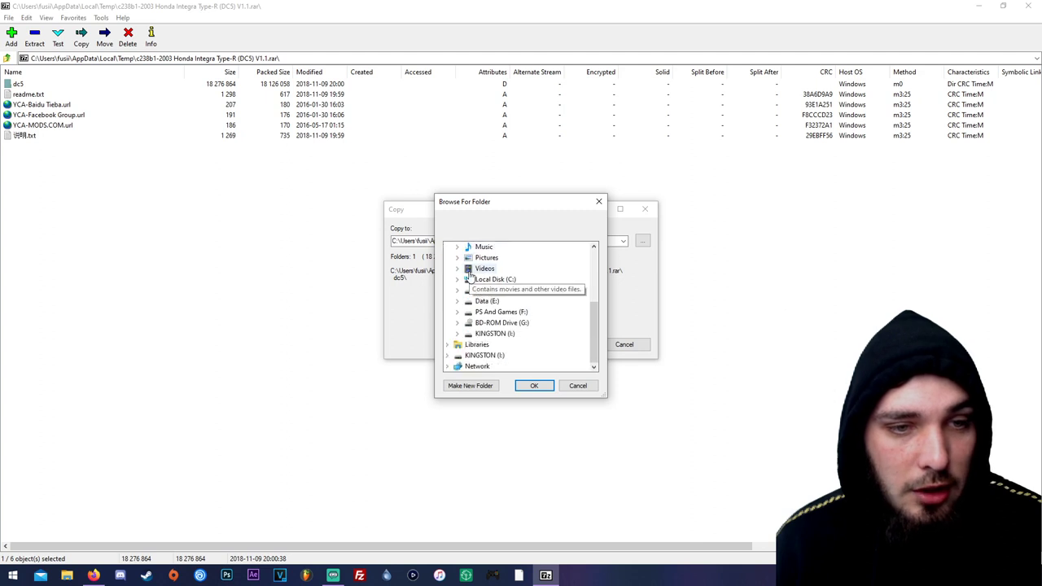
pyautogui.click(457, 312)
# Extract dc5 into F:\FiveM\My Server Mods\Cars and close the Integra archive
pyautogui.scroll(-3, 489, 317)
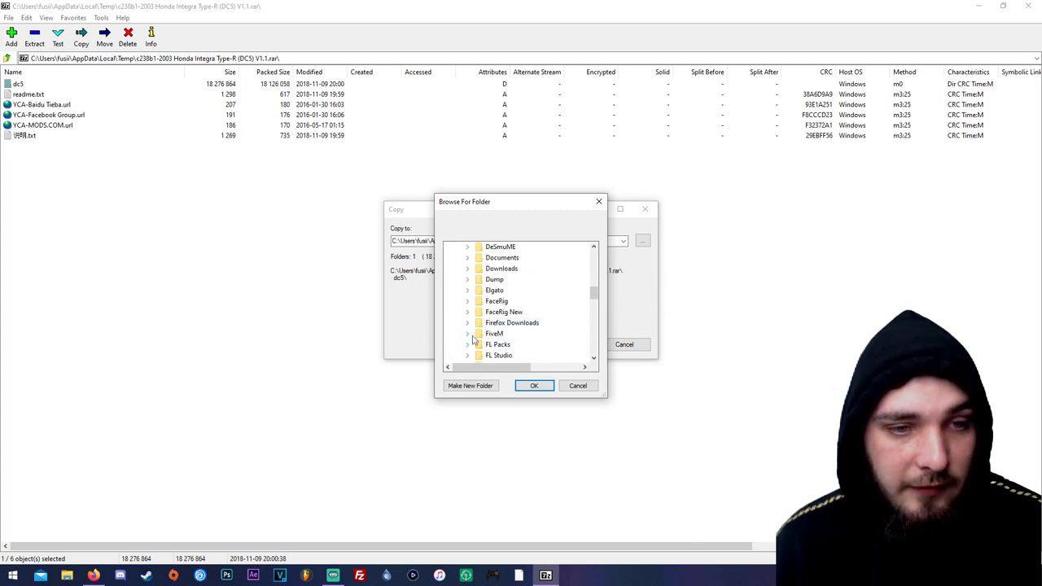
pyautogui.click(469, 355)
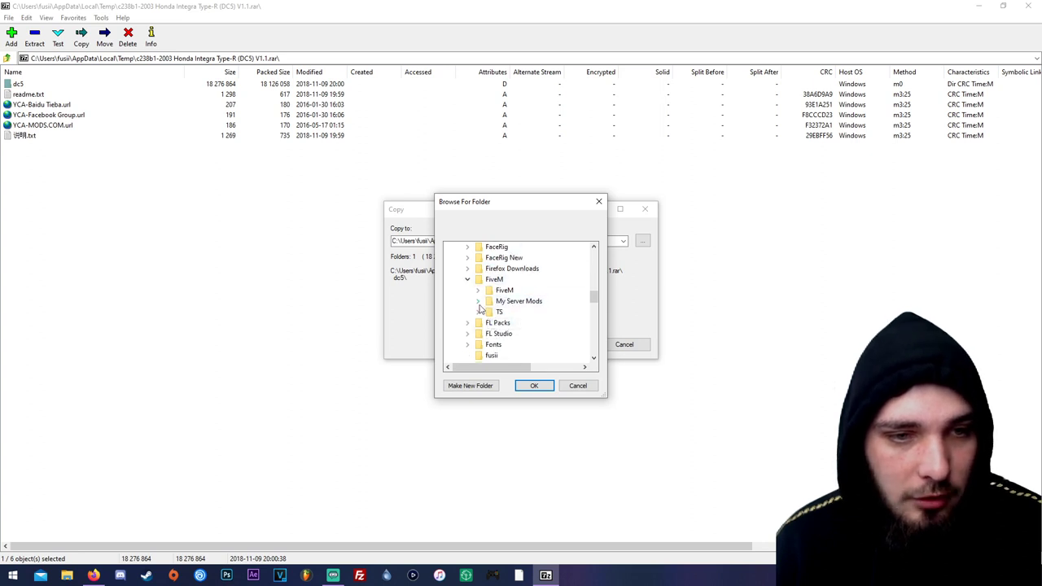
pyautogui.click(478, 344)
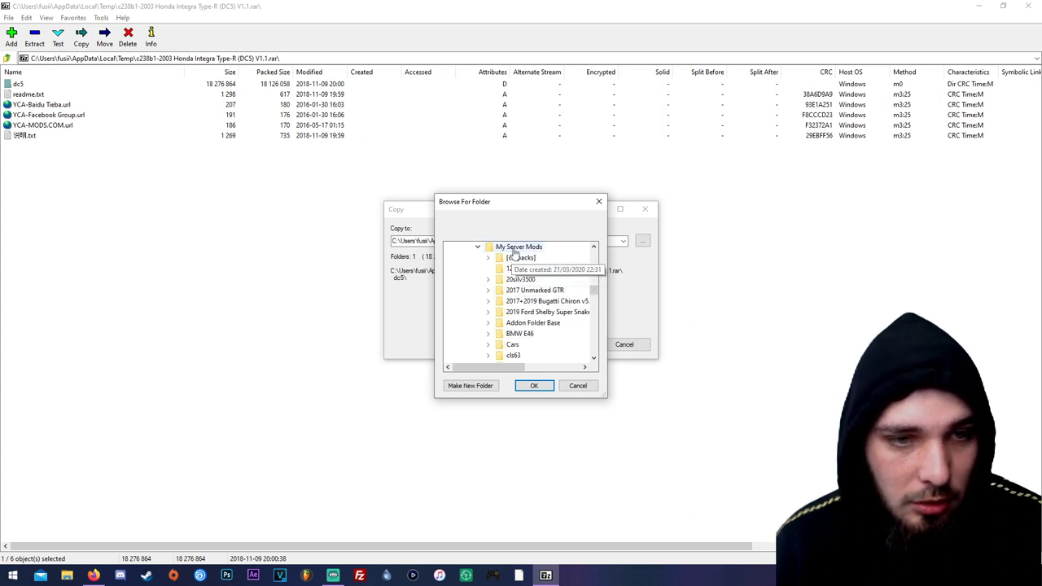
pyautogui.doubleClick(513, 345)
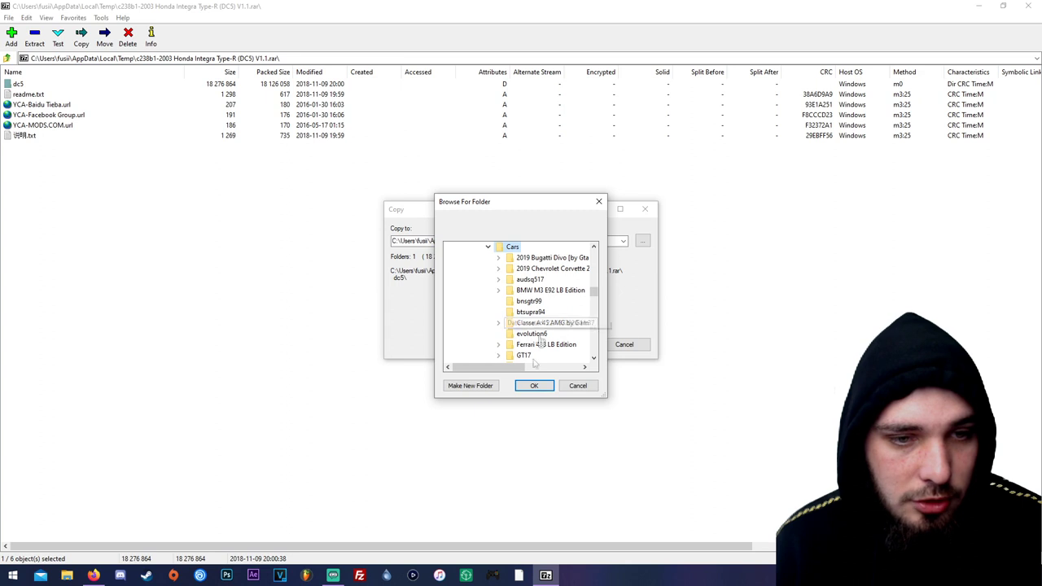
pyautogui.click(534, 385)
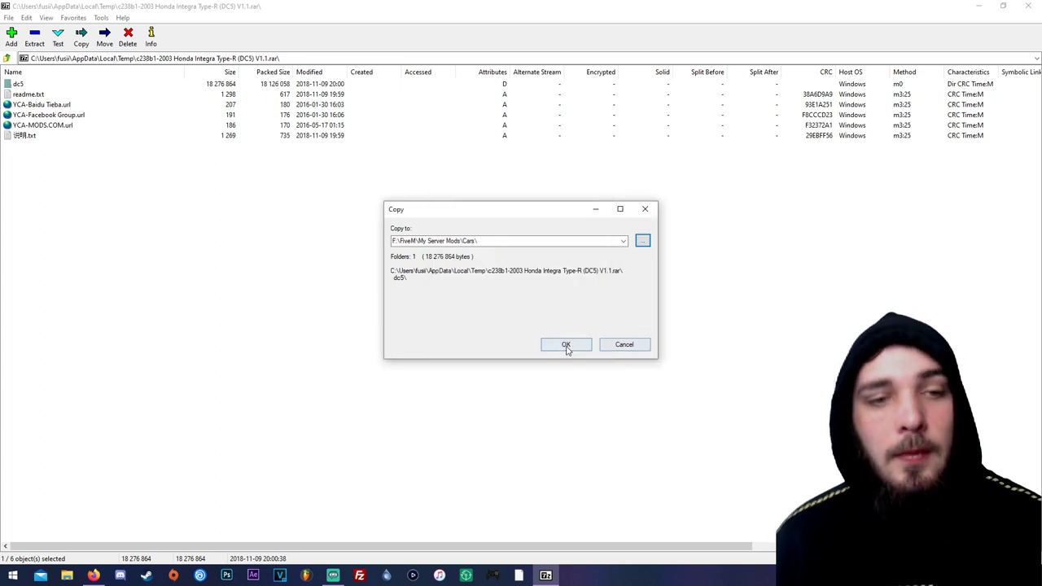
pyautogui.click(566, 345)
pyautogui.click(1028, 6)
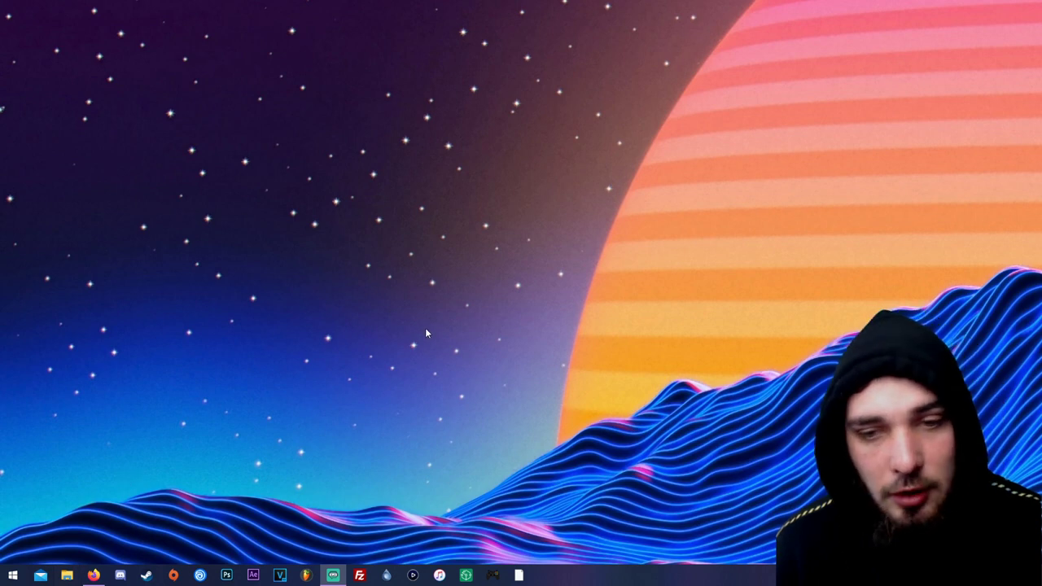
pyautogui.press('super+e')
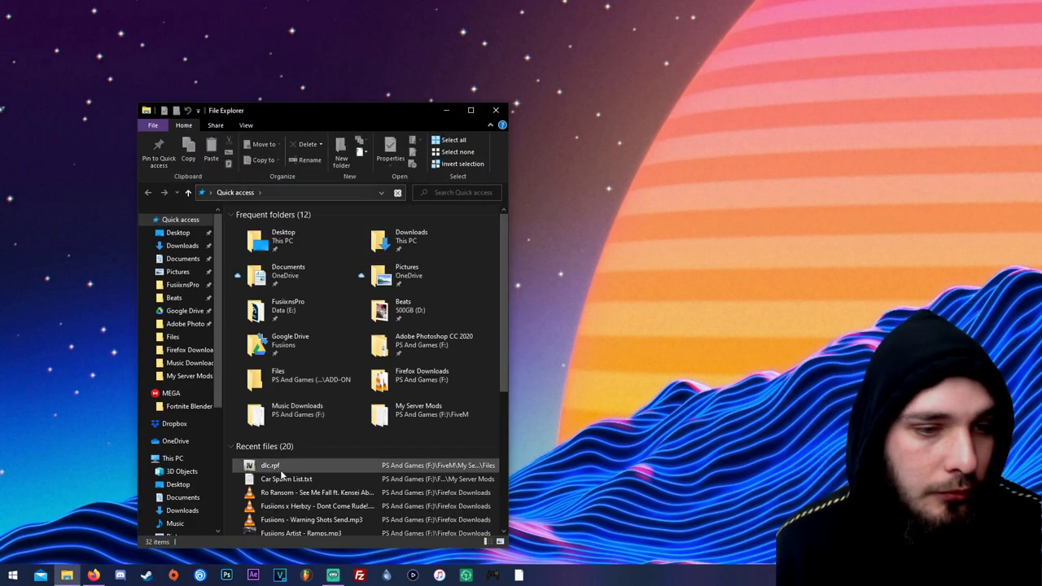
# Browse to F:\FiveM\My Server Mods\Cars, where the extracted dc5 folder is listed
pyautogui.scroll(-3, 194, 391)
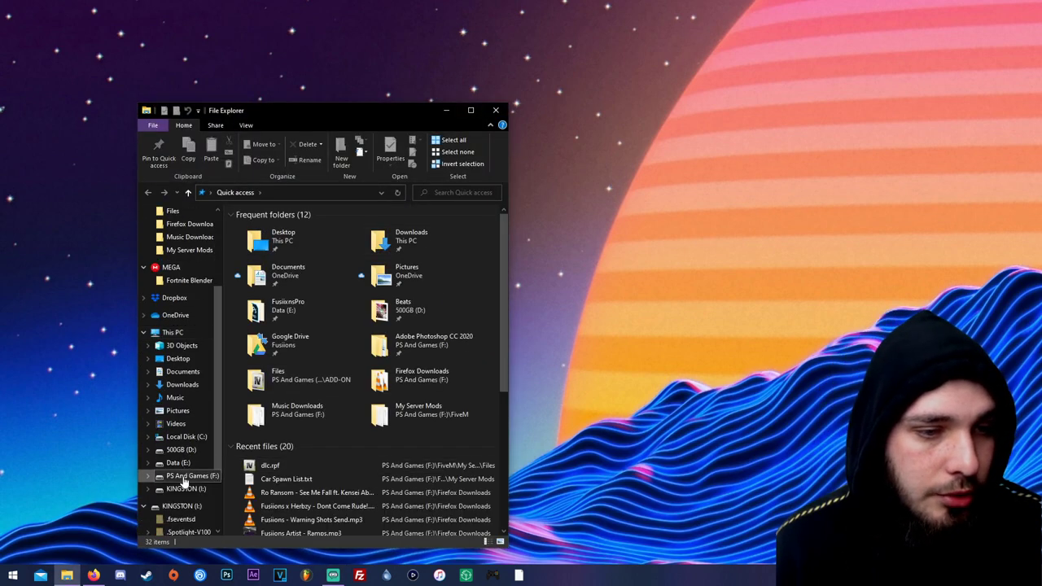
pyautogui.click(185, 478)
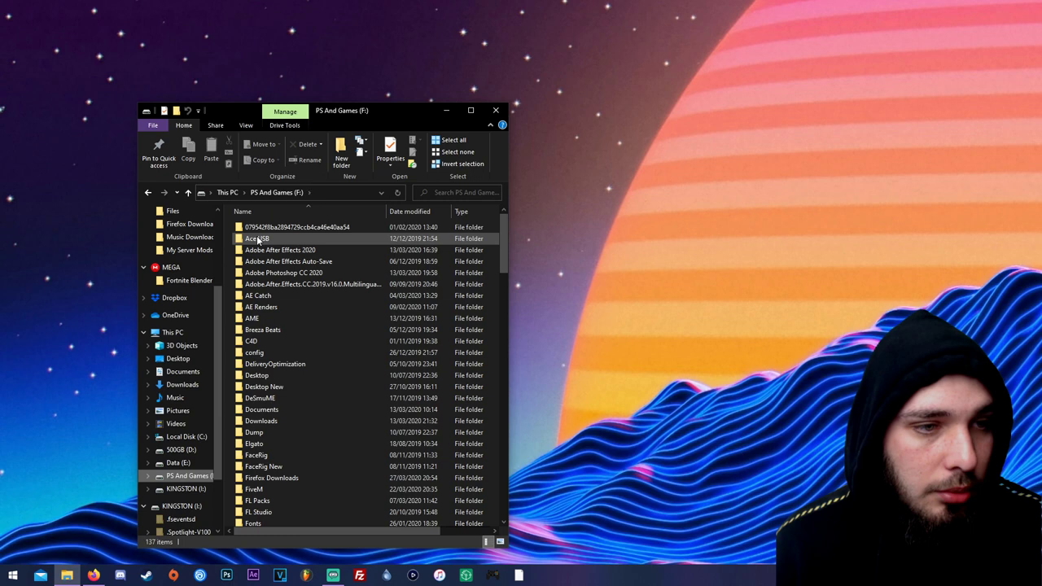
pyautogui.doubleClick(273, 485)
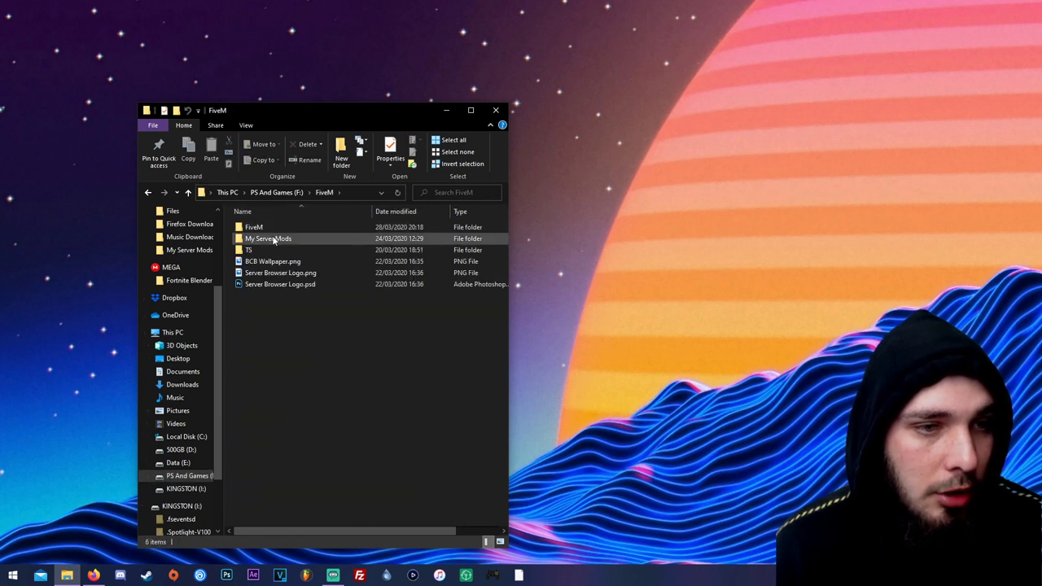
pyautogui.doubleClick(274, 240)
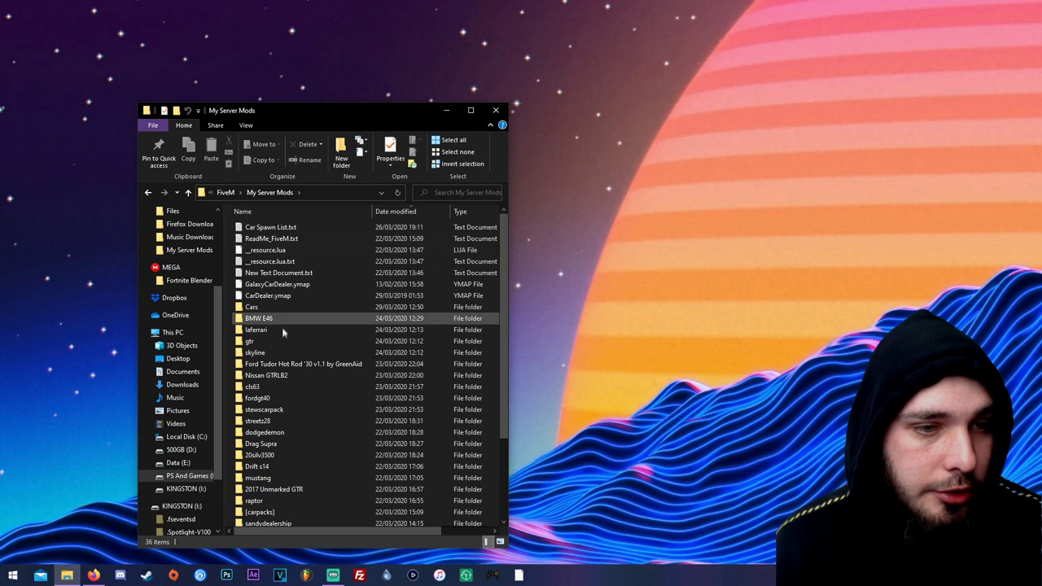
pyautogui.doubleClick(254, 307)
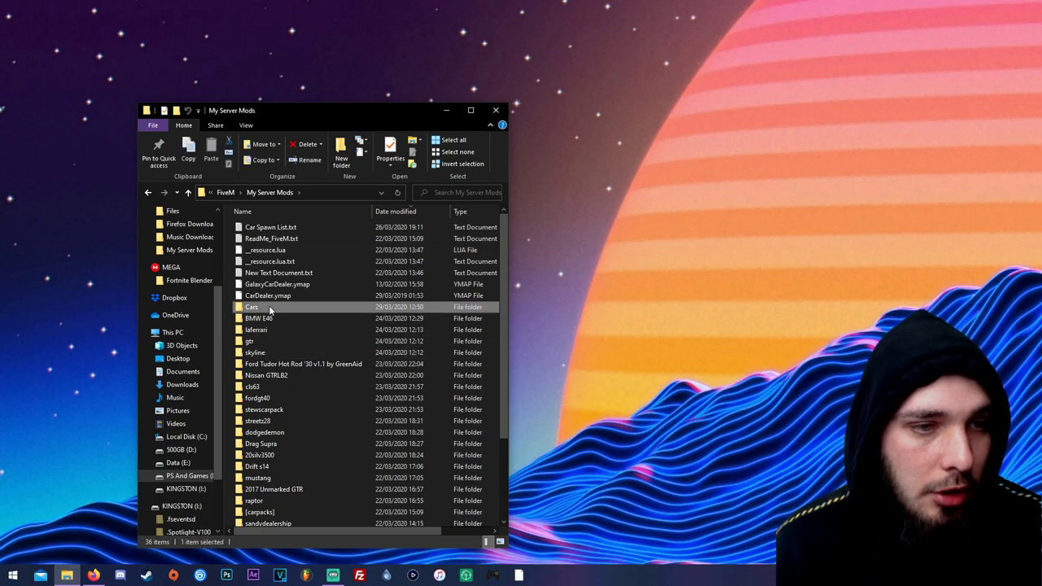
# Open the dc5 folder and load its dlc.rpf archive in OpenIV
pyautogui.click(471, 110)
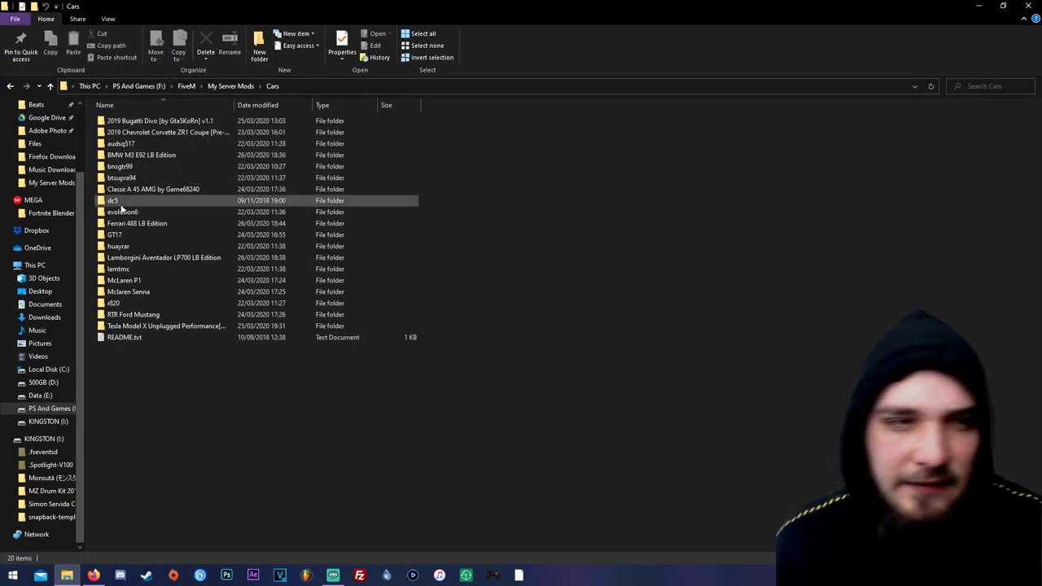
pyautogui.click(126, 201)
pyautogui.doubleClick(131, 201)
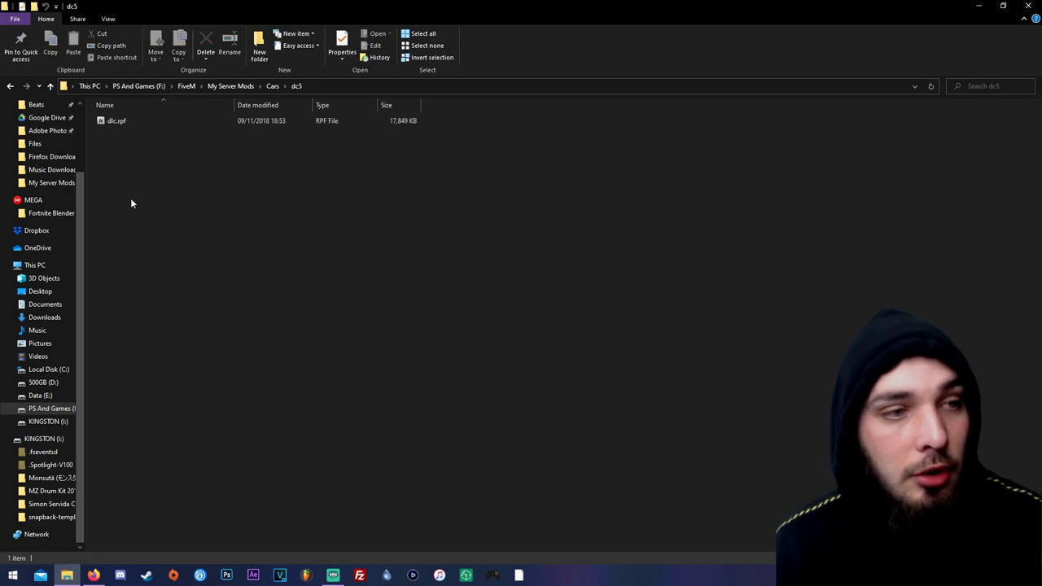
pyautogui.doubleClick(129, 120)
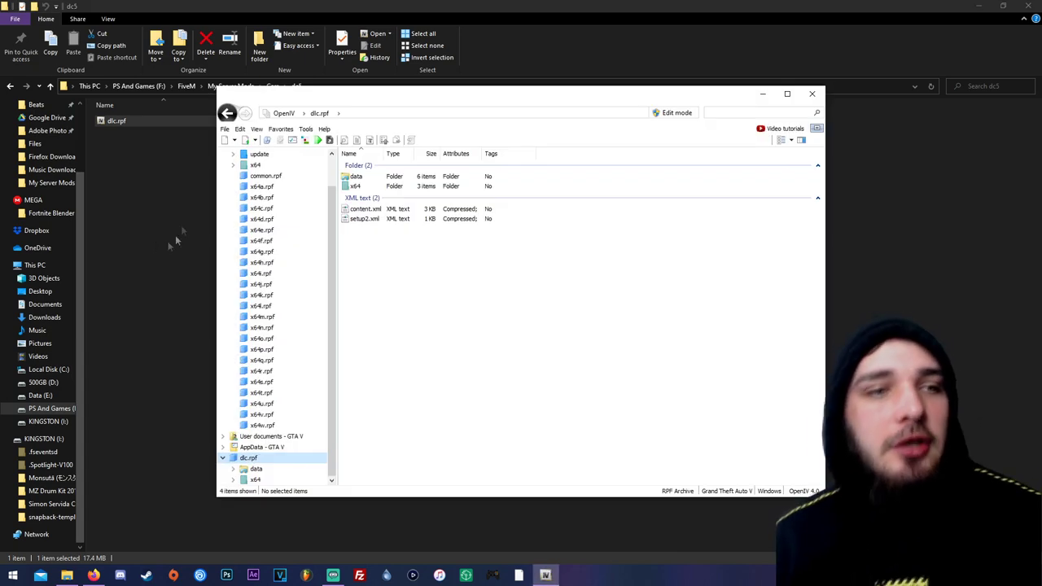
# Create a new folder named video inside dc5
pyautogui.moveTo(329, 99); pyautogui.dragTo(530, 101)
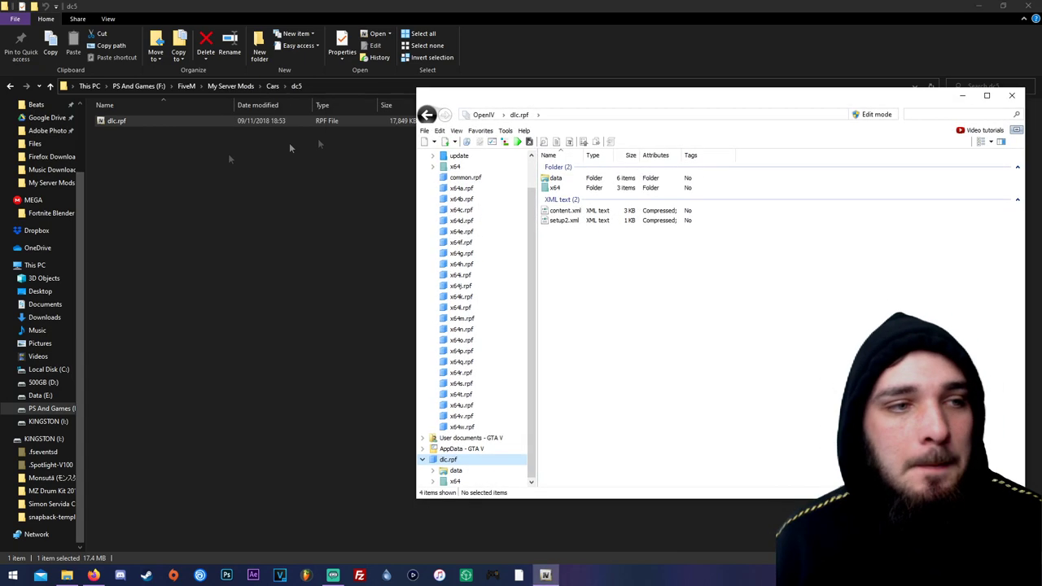
pyautogui.click(162, 165)
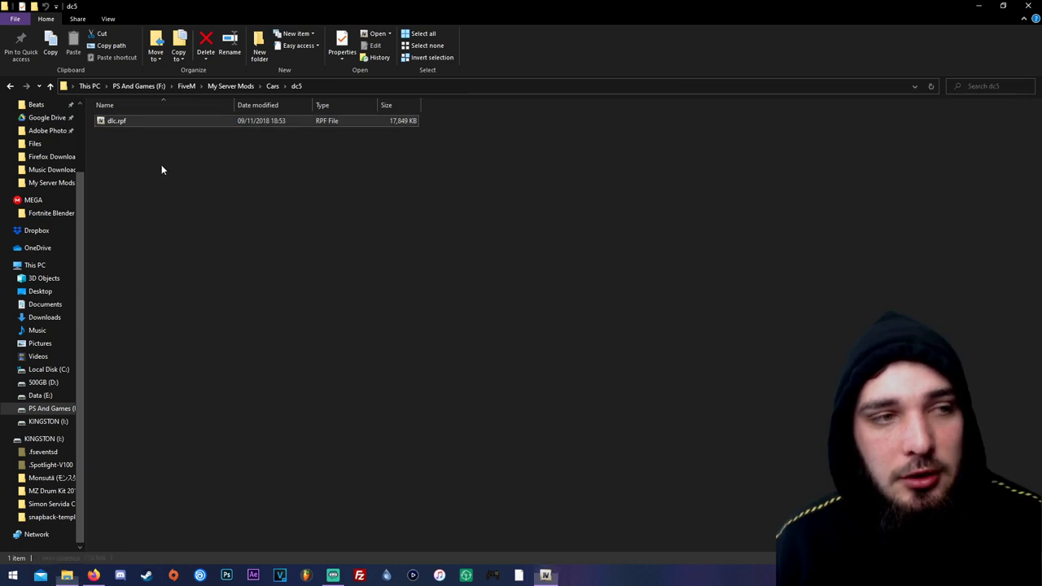
pyautogui.rightClick(136, 171)
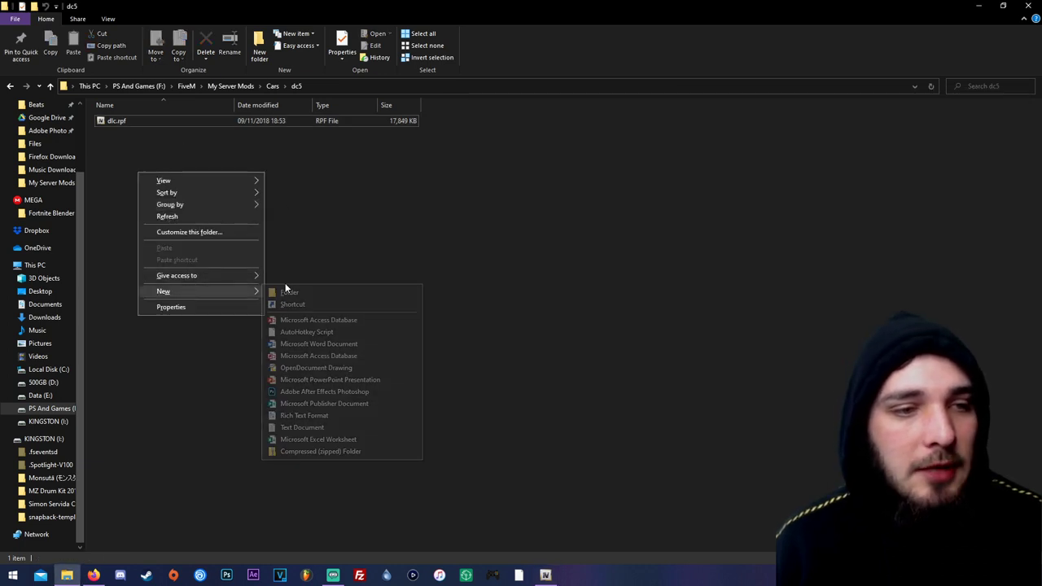
pyautogui.click(289, 294)
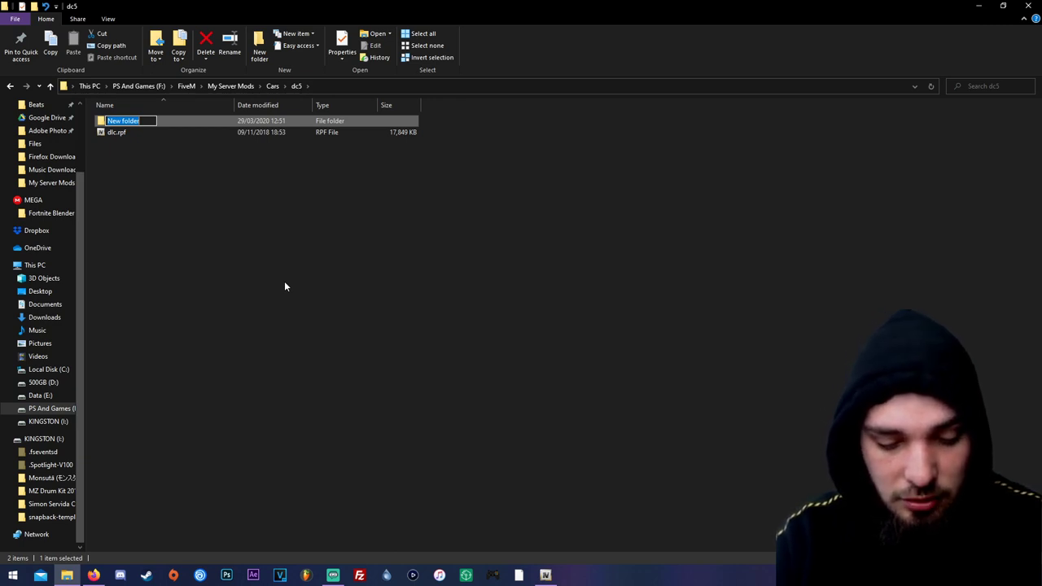
pyautogui.write('video')
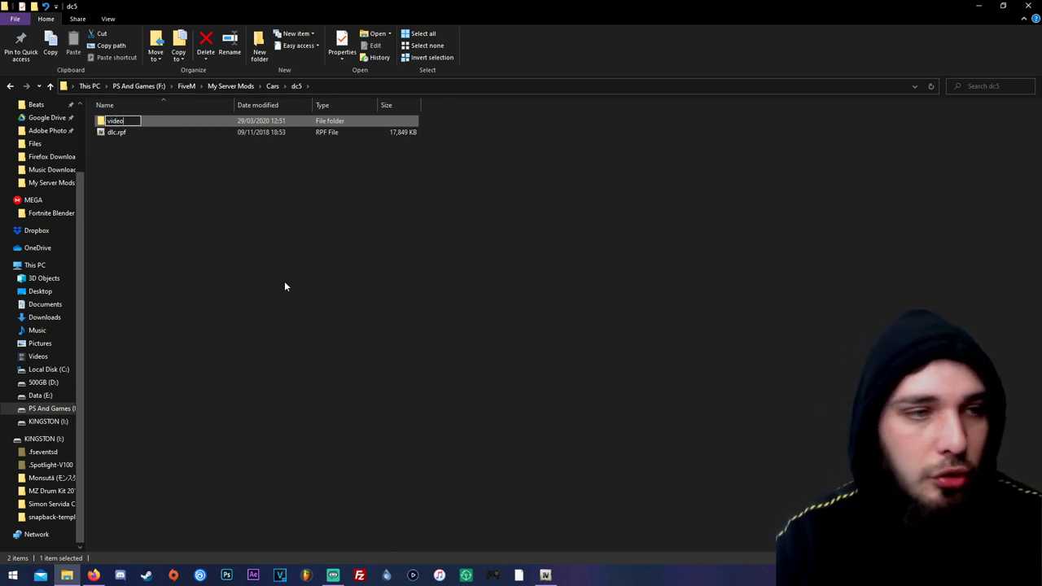
pyautogui.press('Return')
pyautogui.press('Return')
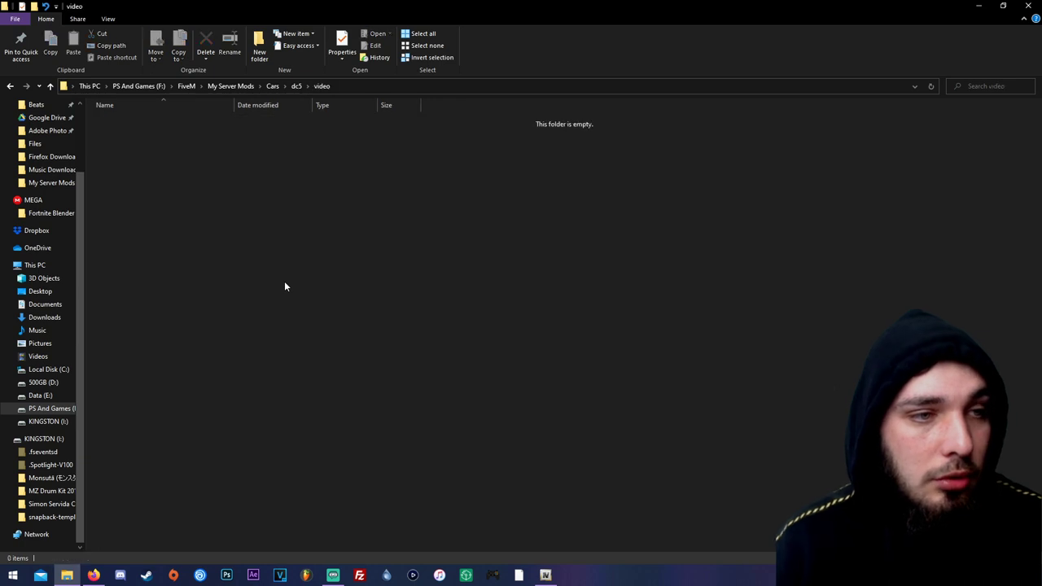
# Rename the video folder to videocar and open it
pyautogui.click(295, 86)
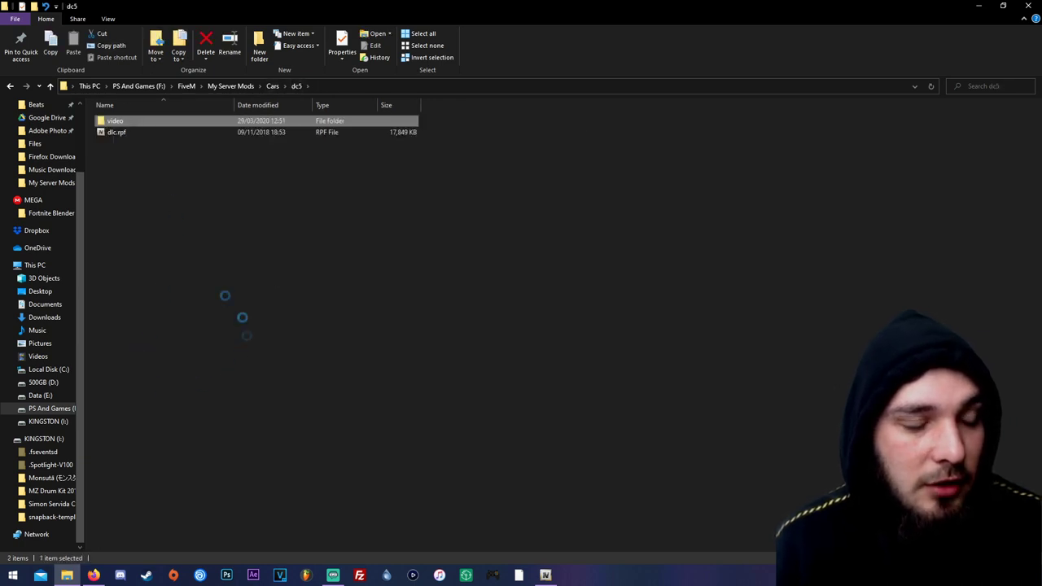
pyautogui.rightClick(122, 119)
pyautogui.click(165, 411)
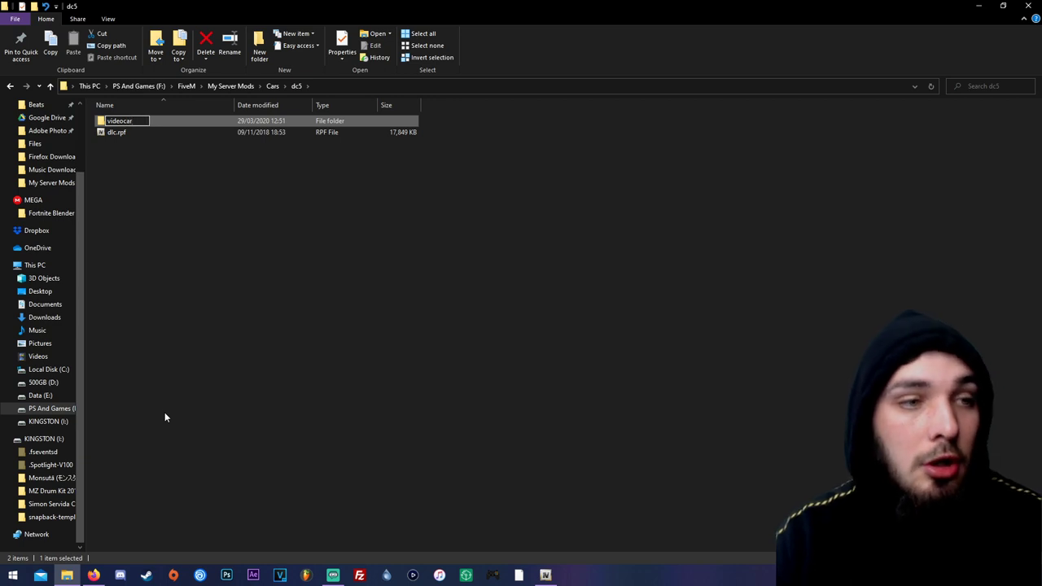
pyautogui.press('Return')
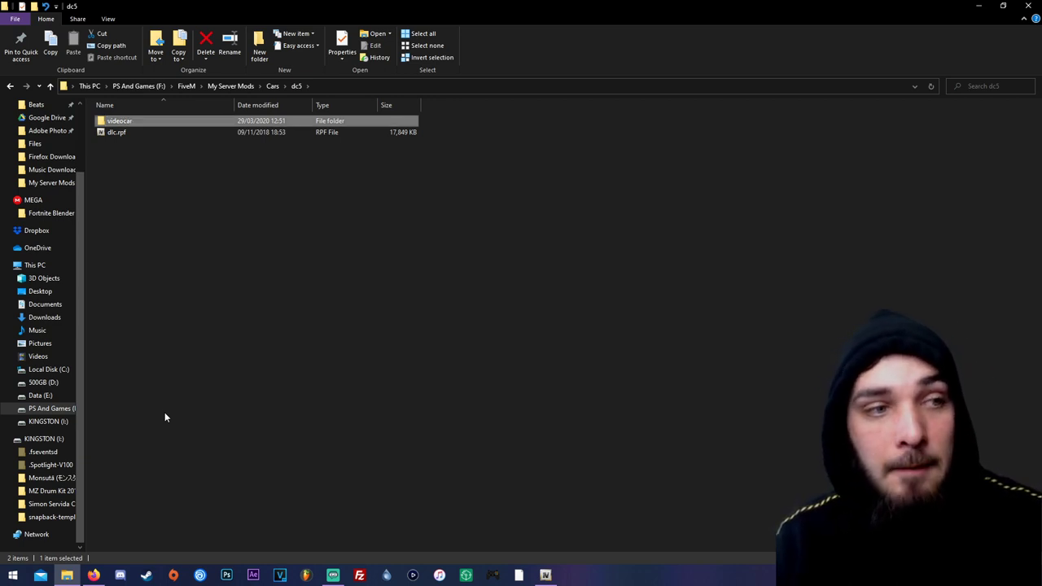
pyautogui.press('Return')
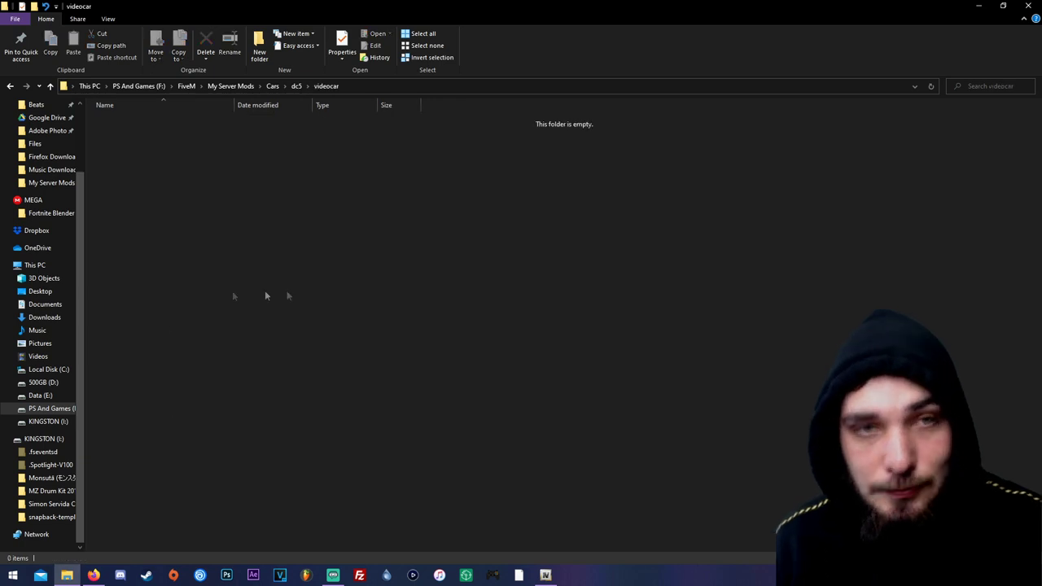
pyautogui.click(545, 575)
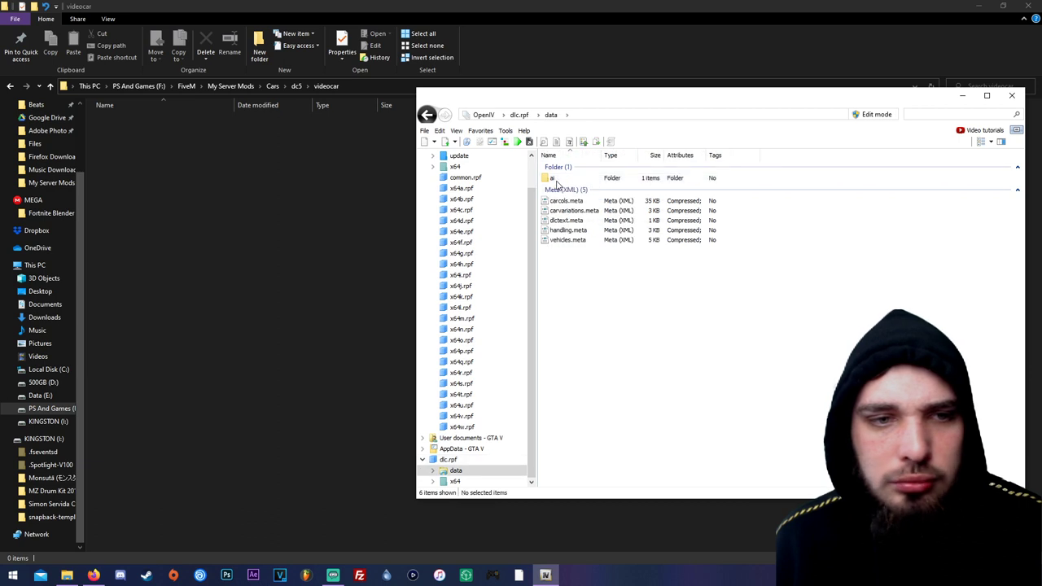
# Drag carcols, carvariations, dictext, handling and vehicles .meta from dlc.rpf\data into videocar
pyautogui.moveTo(581, 300); pyautogui.dragTo(564, 199)
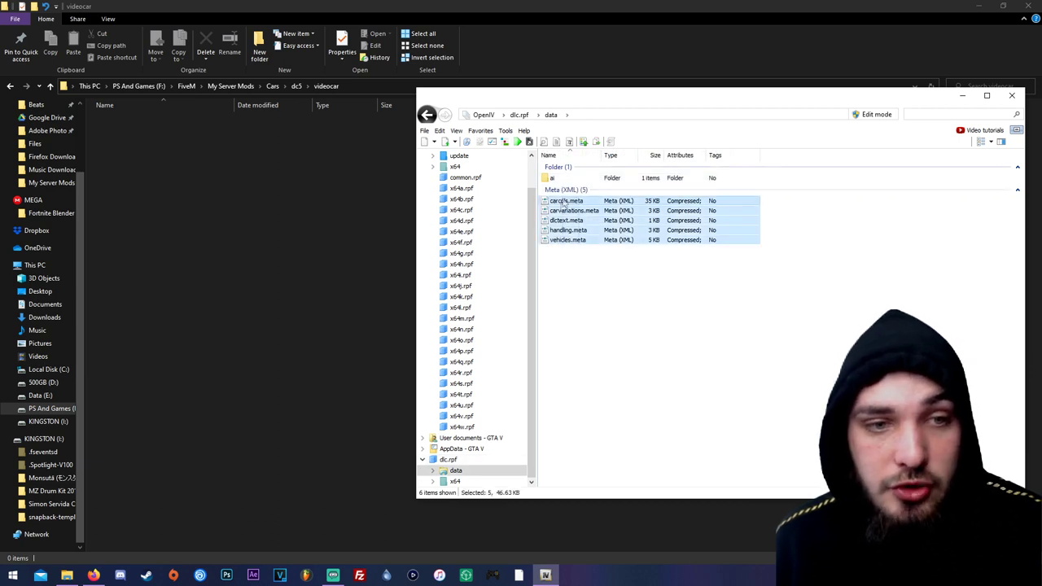
pyautogui.click(594, 308)
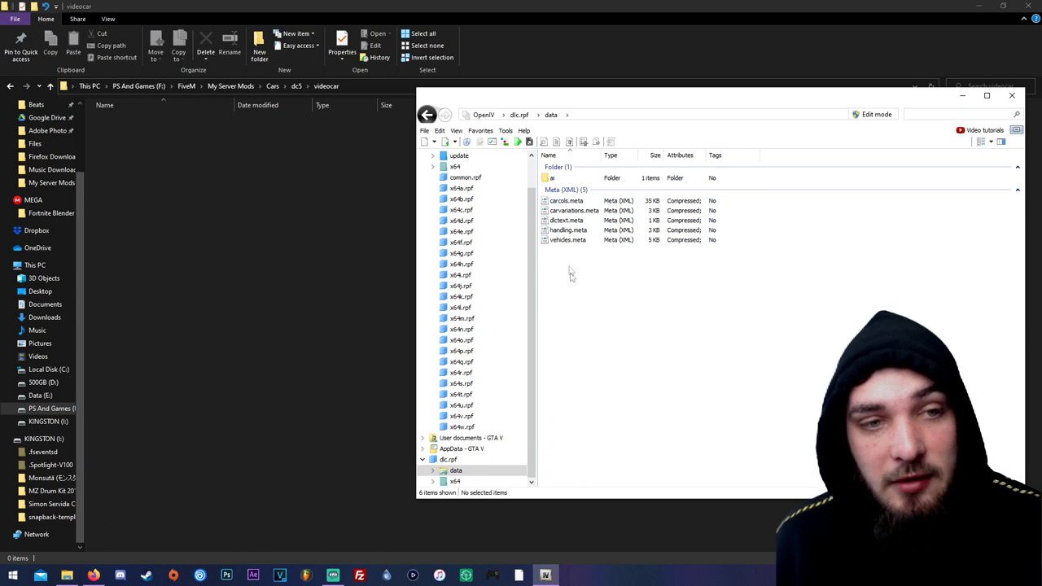
pyautogui.moveTo(609, 282); pyautogui.dragTo(503, 203)
pyautogui.moveTo(299, 235); pyautogui.dragTo(298, 238)
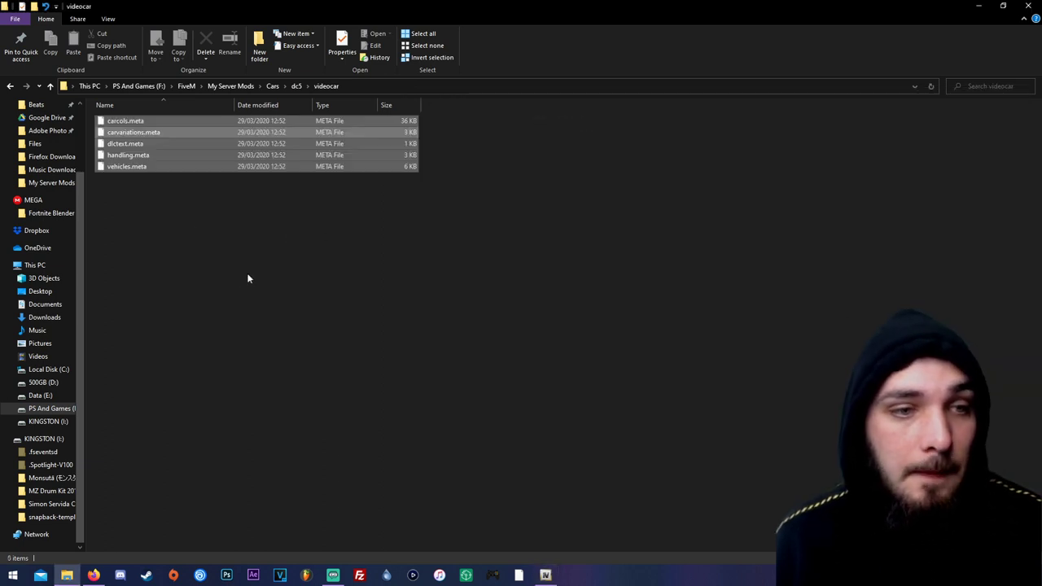
pyautogui.rightClick(250, 217)
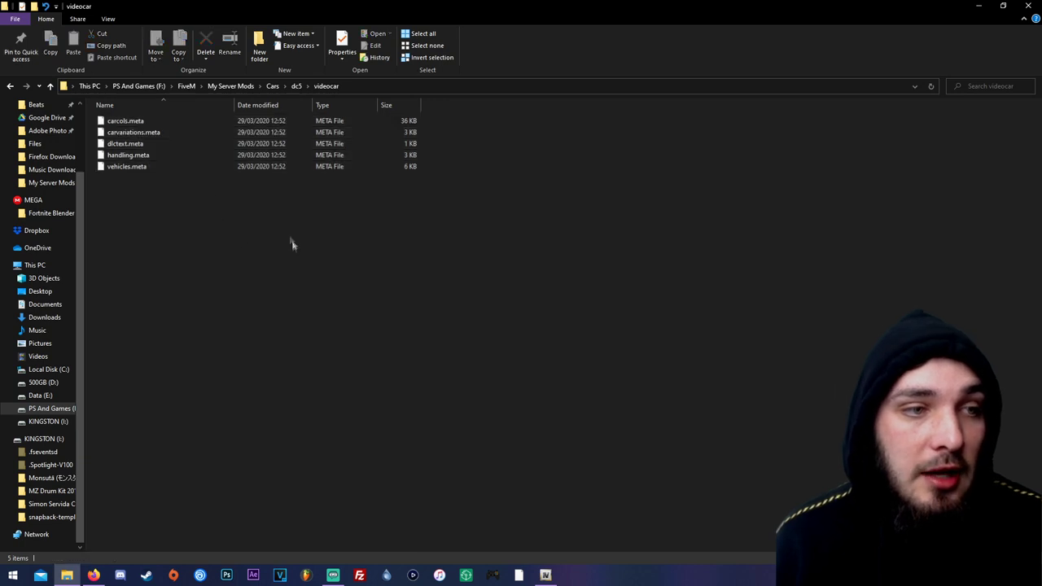
# Create a new folder named stream inside videocar
pyautogui.moveTo(300, 346)
pyautogui.click(399, 346)
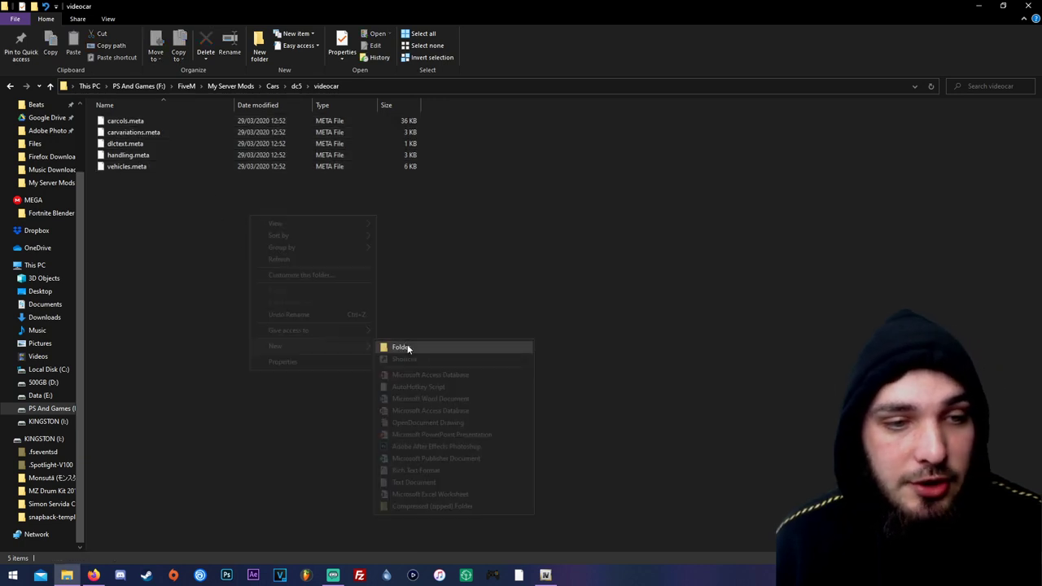
pyautogui.write('stream')
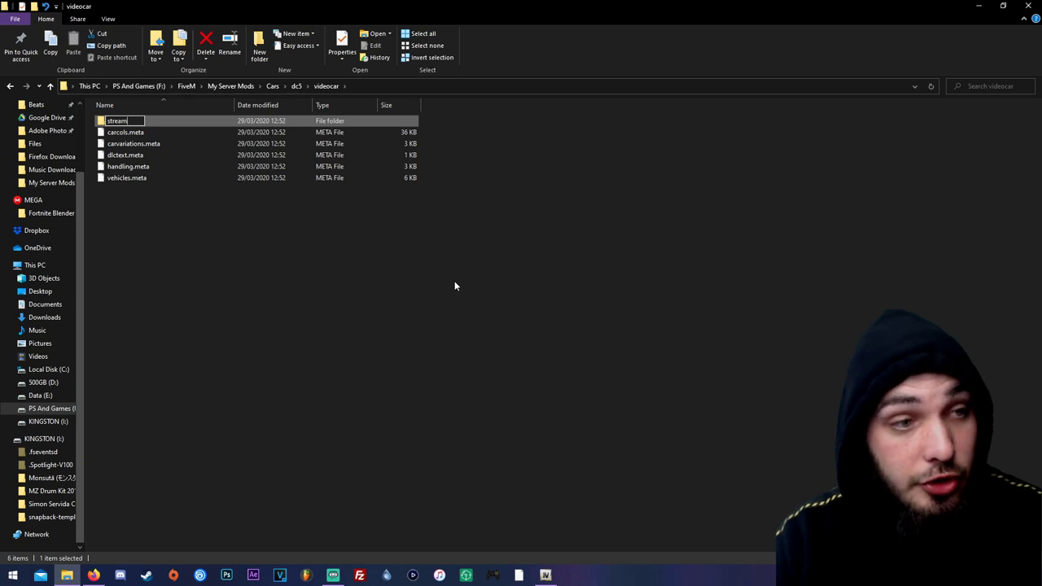
pyautogui.press('Return')
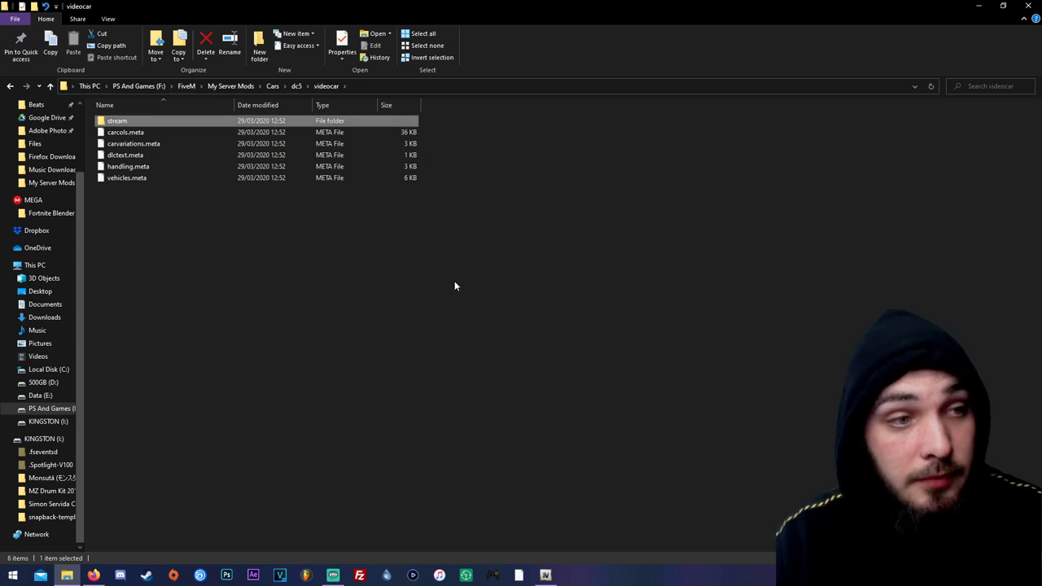
# Copy dc5.yft and dc5_hi.yft from dlc.rpf\x64\vehicles.rpf into the stream folder
pyautogui.click(545, 575)
pyautogui.click(426, 114)
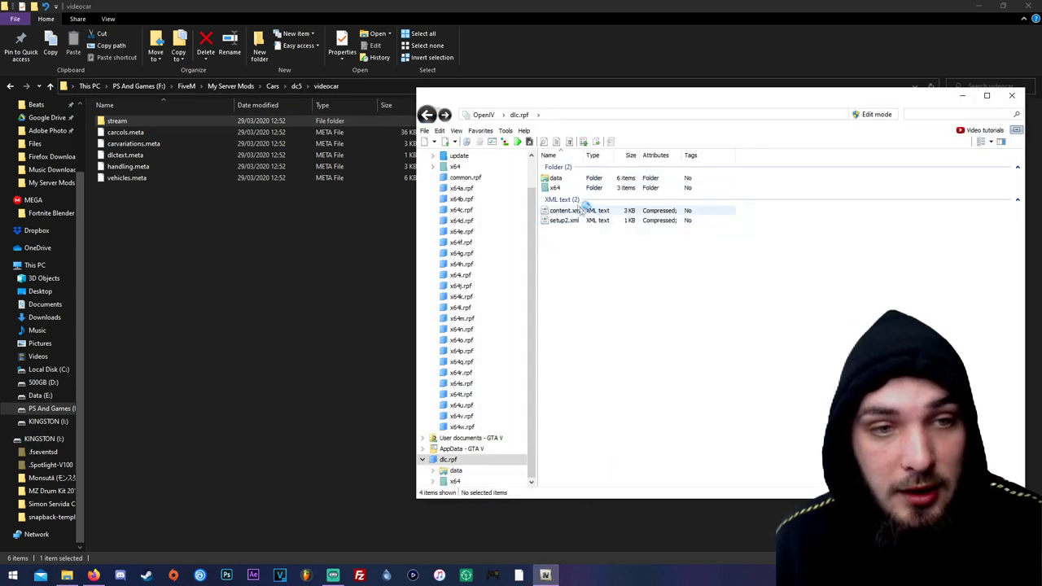
pyautogui.click(554, 188)
pyautogui.doubleClick(553, 188)
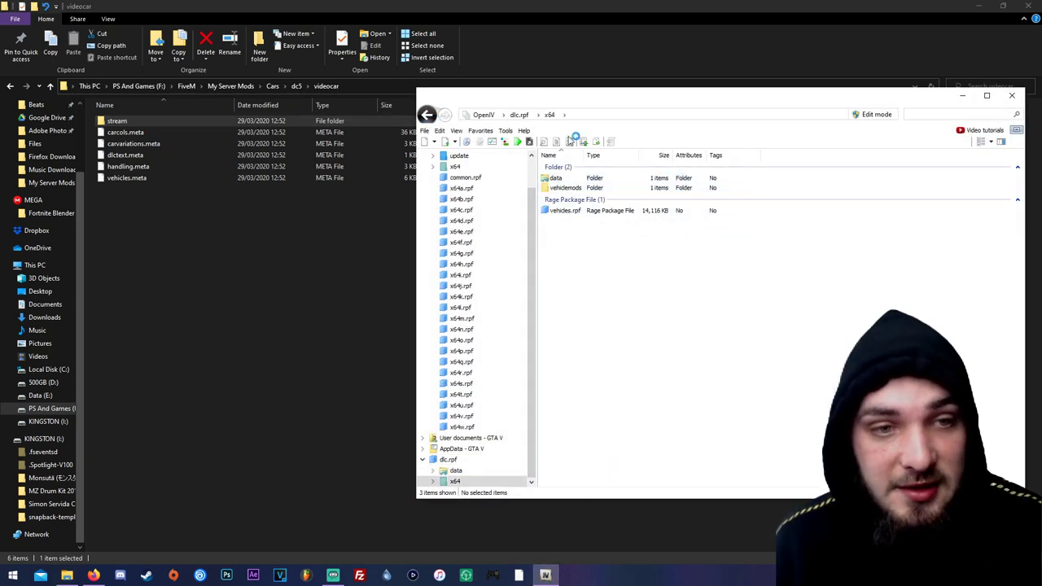
pyautogui.doubleClick(558, 210)
pyautogui.click(558, 187)
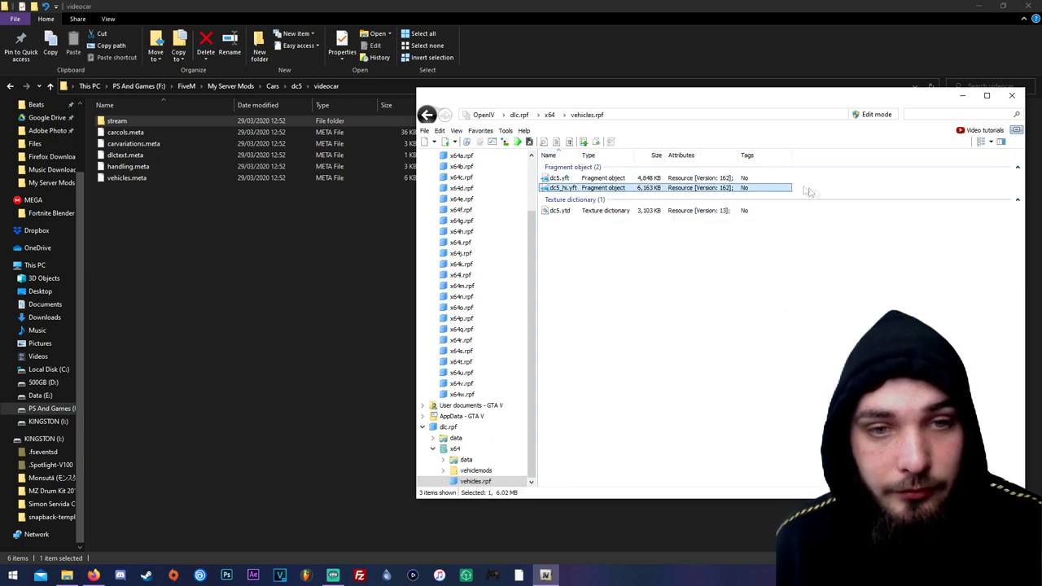
pyautogui.keyDown('ctrl'); pyautogui.click(566, 178); pyautogui.keyUp('ctrl')
pyautogui.moveTo(570, 182); pyautogui.dragTo(171, 123)
pyautogui.doubleClick(171, 123)
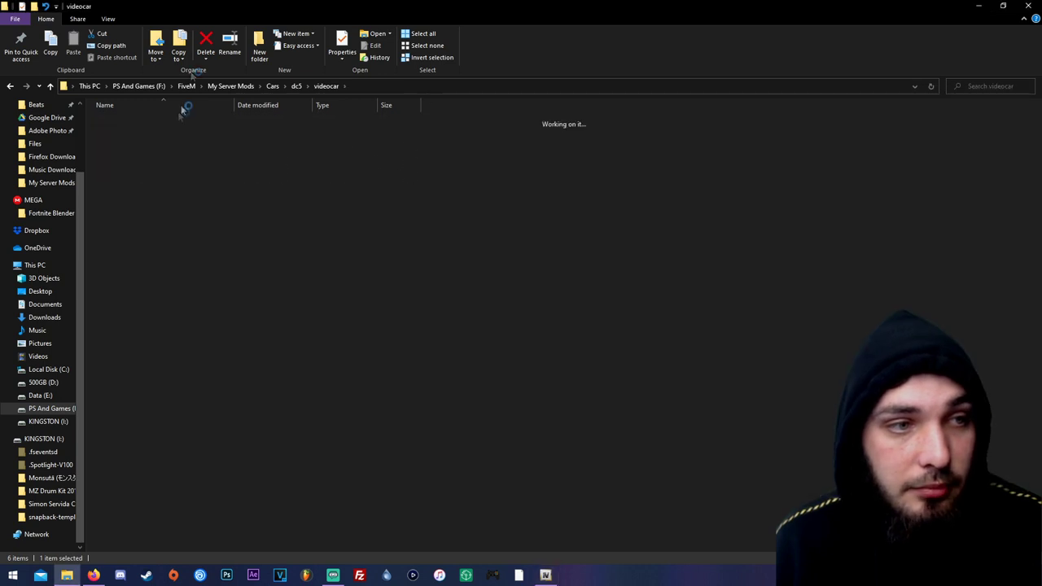
# Copy dc5.ytd from vehicles.rpf into stream, then return to videocar
pyautogui.click(545, 575)
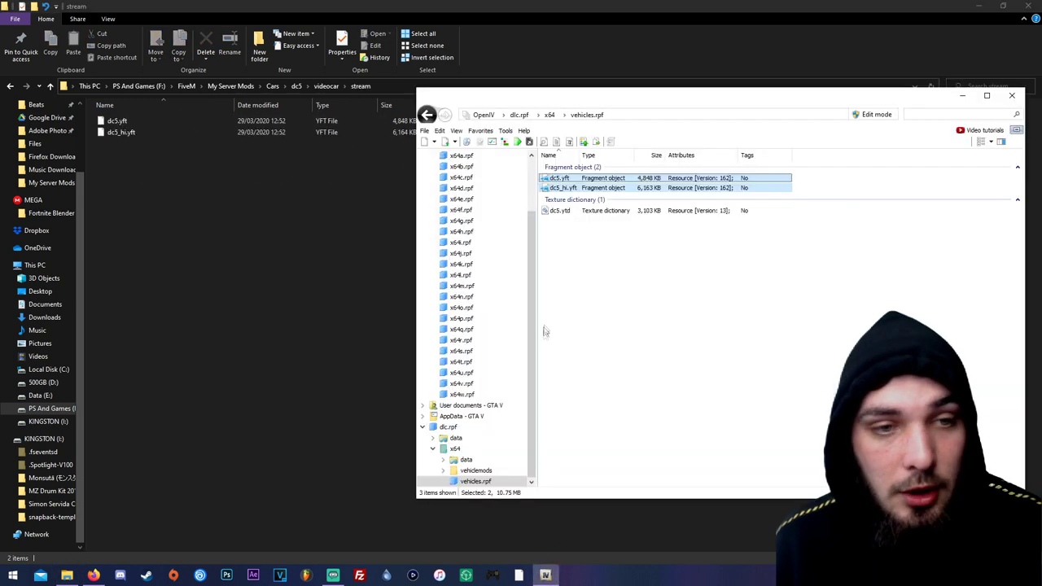
pyautogui.click(562, 211)
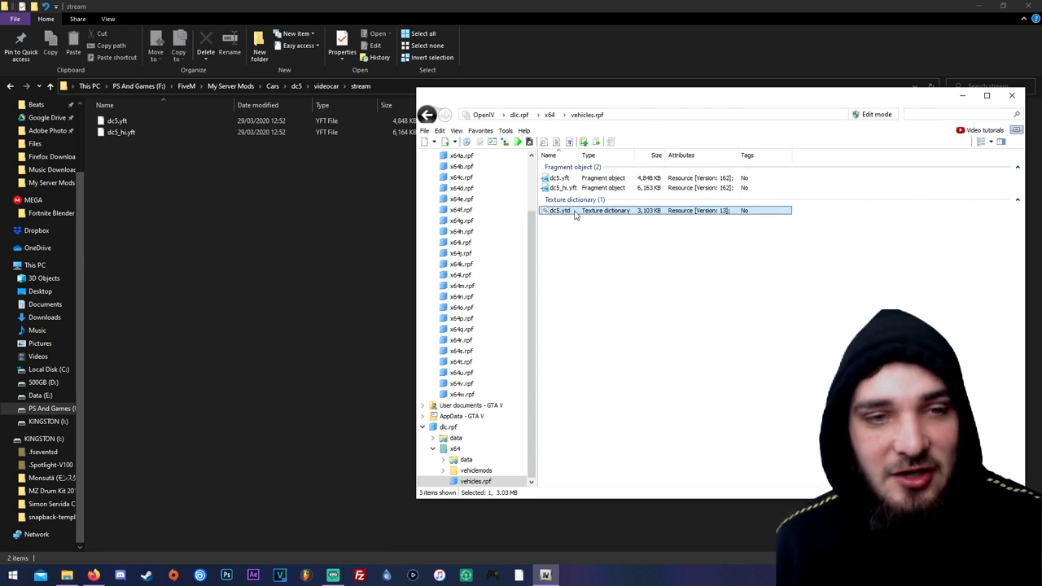
pyautogui.moveTo(575, 214); pyautogui.dragTo(257, 220)
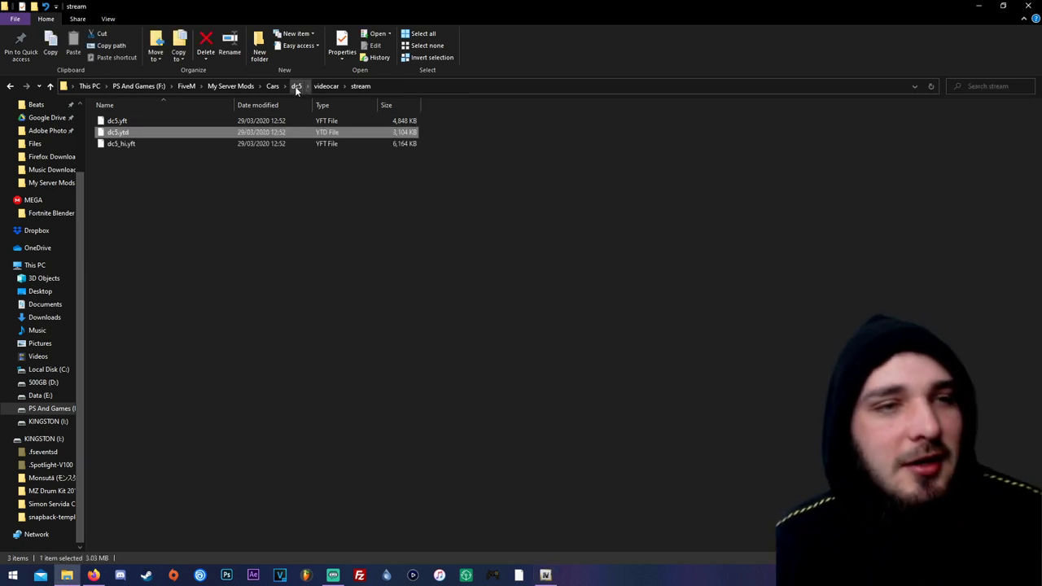
pyautogui.click(326, 87)
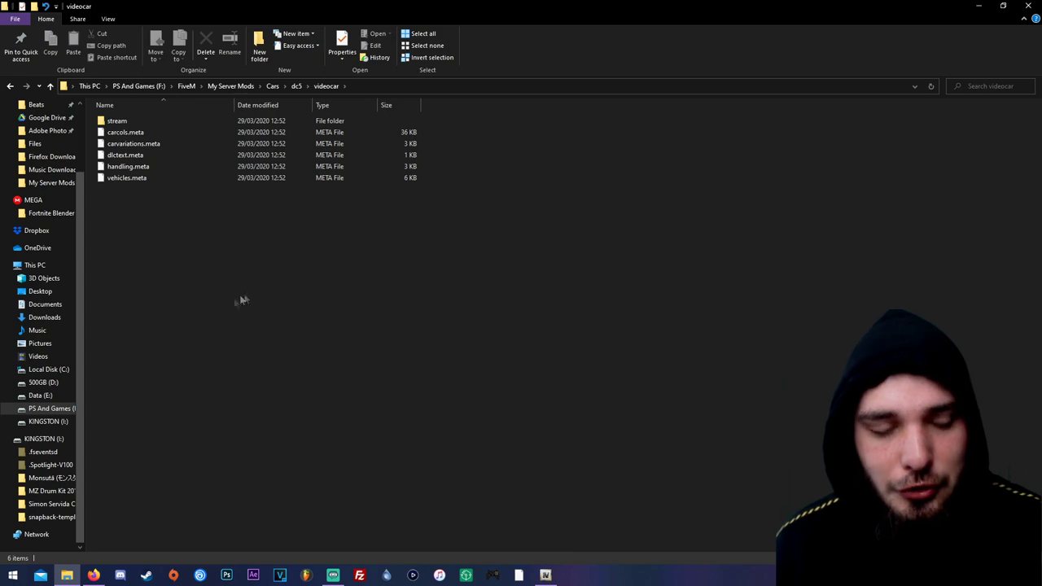
# Close OpenIV and open a second window at Cars\Bugatti Divo\Add-on\divo
pyautogui.moveTo(72, 577)
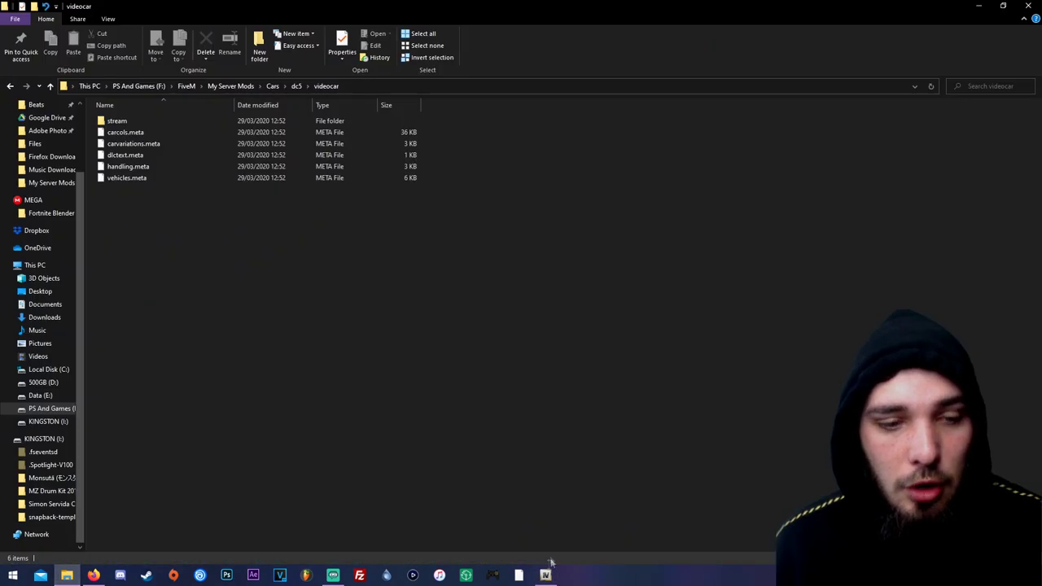
pyautogui.click(545, 575)
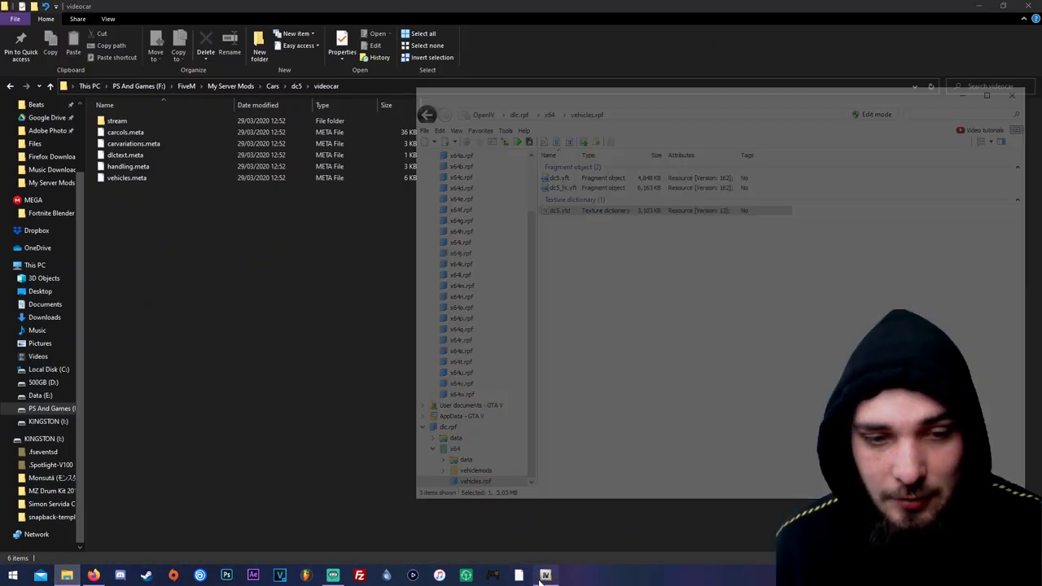
pyautogui.click(1012, 97)
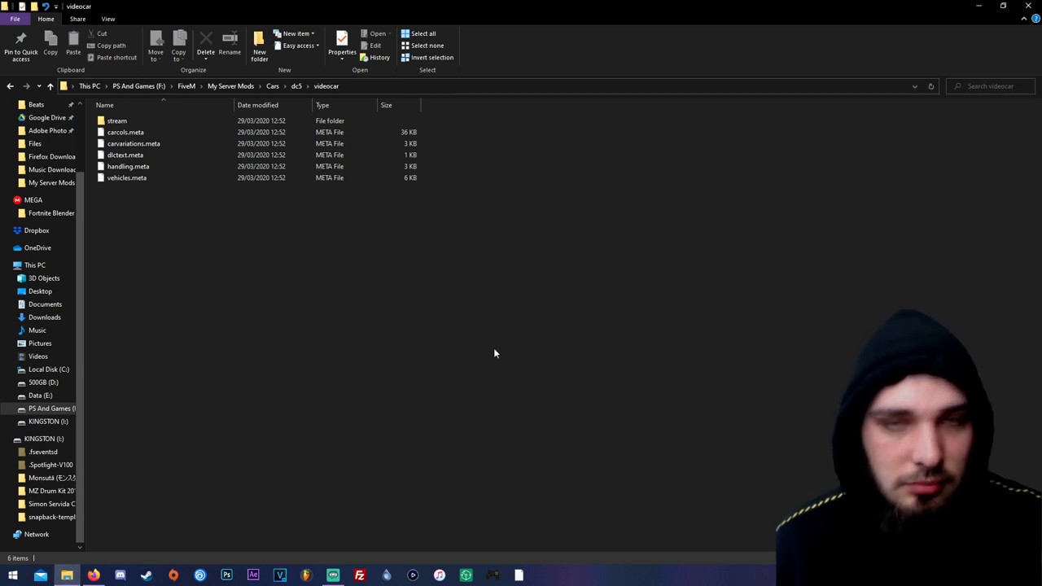
pyautogui.rightClick(67, 575)
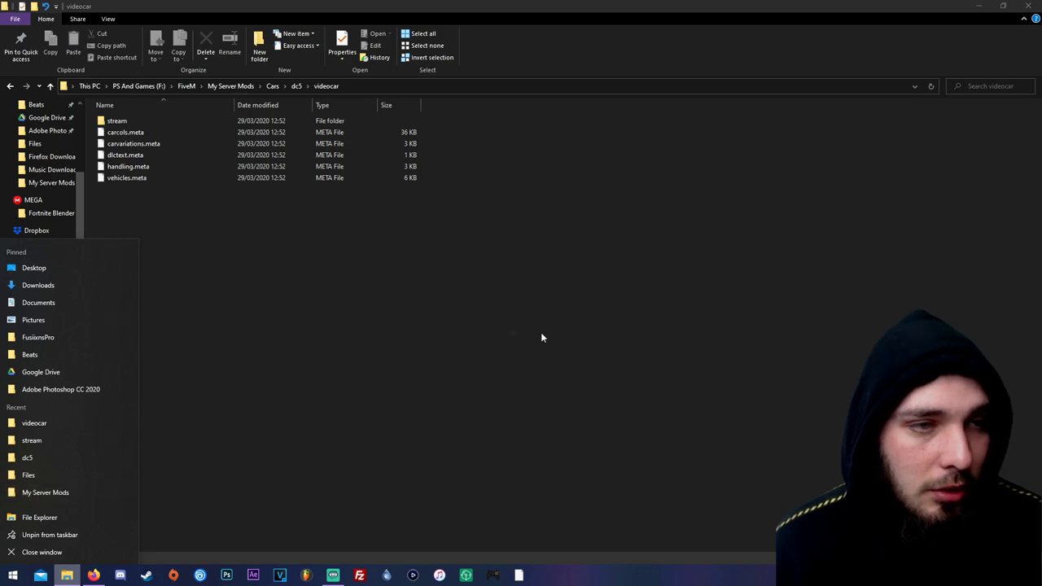
pyautogui.click(45, 492)
pyautogui.moveTo(342, 6); pyautogui.dragTo(833, 53)
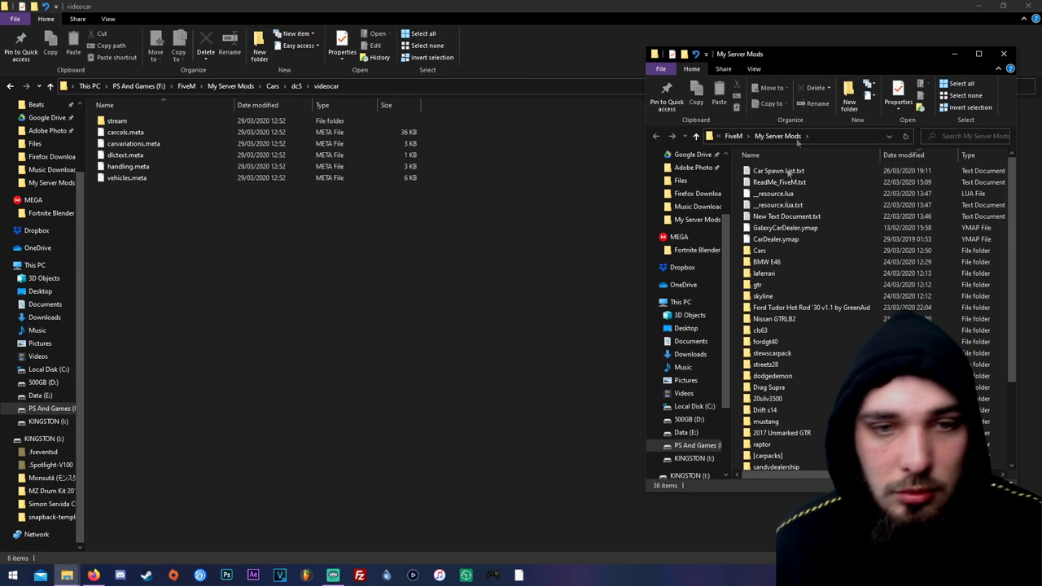
pyautogui.doubleClick(783, 250)
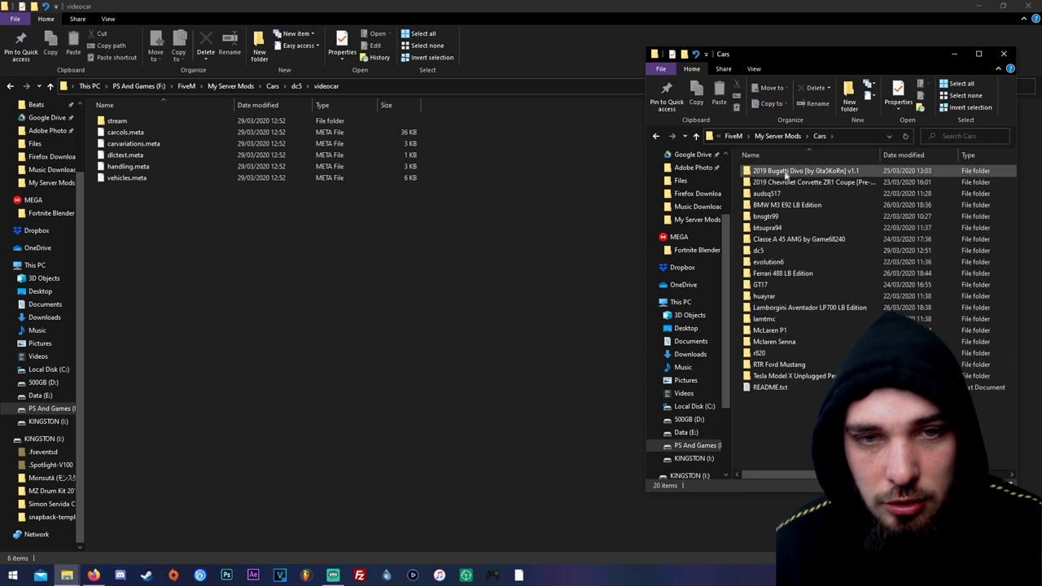
pyautogui.doubleClick(786, 171)
pyautogui.doubleClick(786, 171)
pyautogui.doubleClick(786, 171)
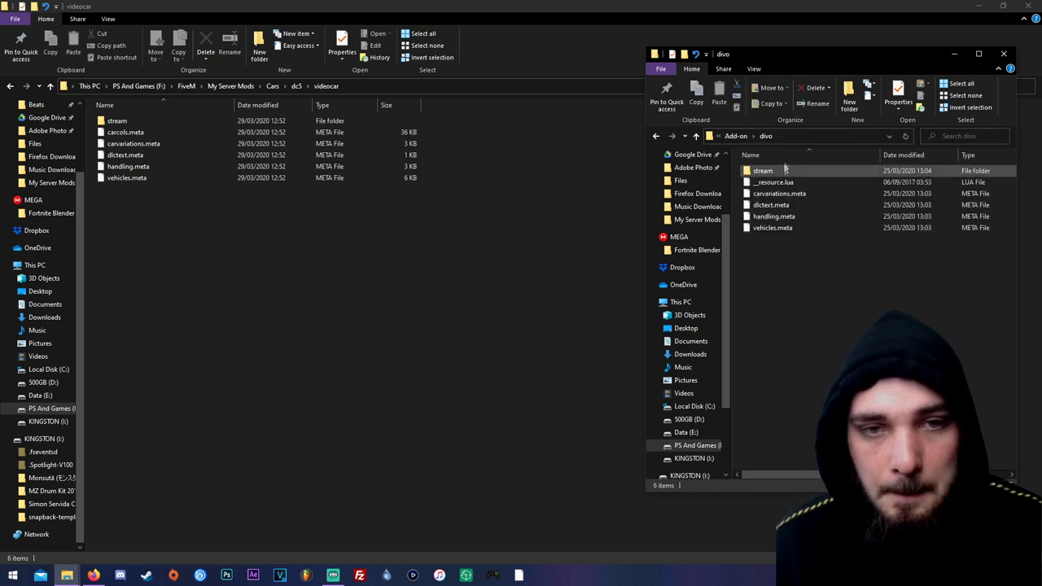
# Copy divo's __resource.lua into the videocar folder, then close that window
pyautogui.click(781, 183)
pyautogui.rightClick(780, 181)
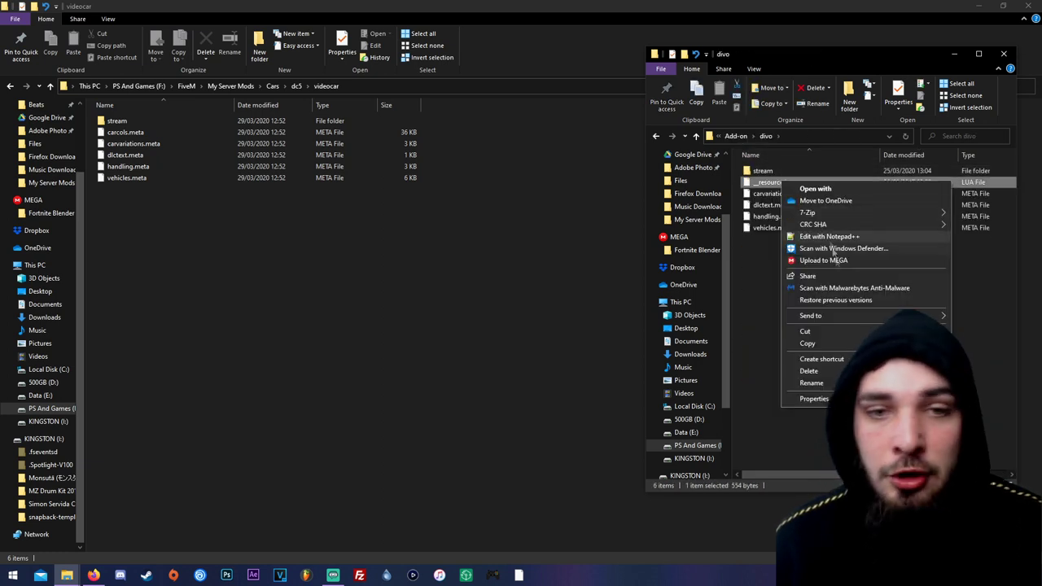
pyautogui.click(806, 344)
pyautogui.click(211, 317)
pyautogui.rightClick(211, 317)
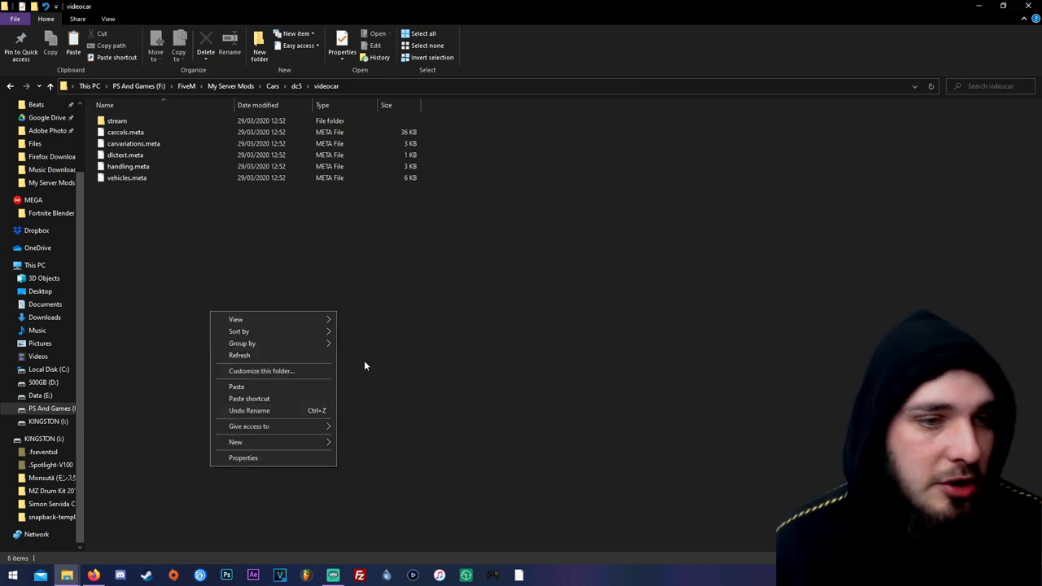
pyautogui.click(236, 385)
pyautogui.click(358, 327)
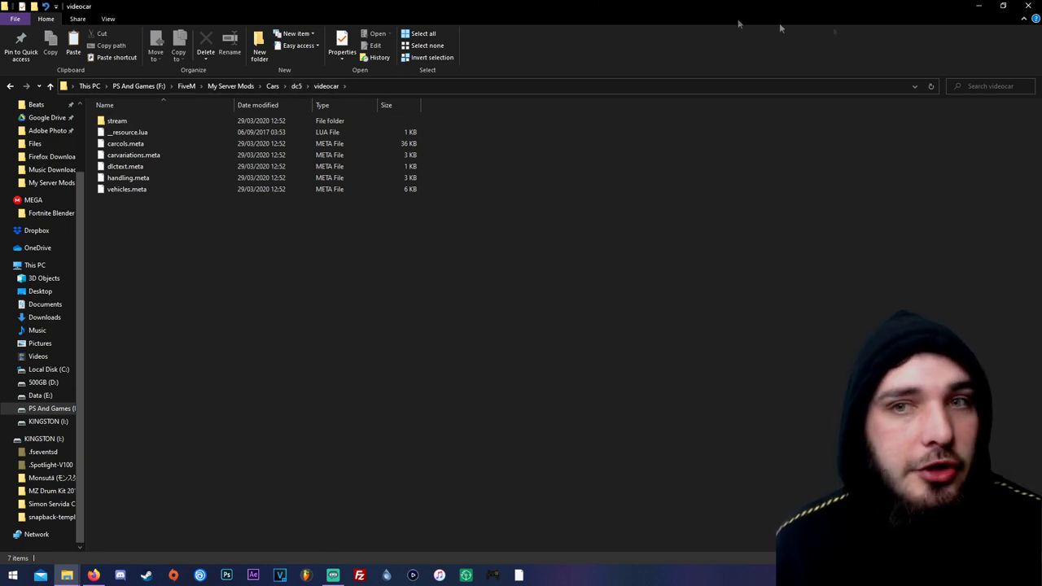
pyautogui.click(1029, 10)
# Launch FileZilla and open the remote gta5-fivem data folder's resources directory
pyautogui.click(1015, 45)
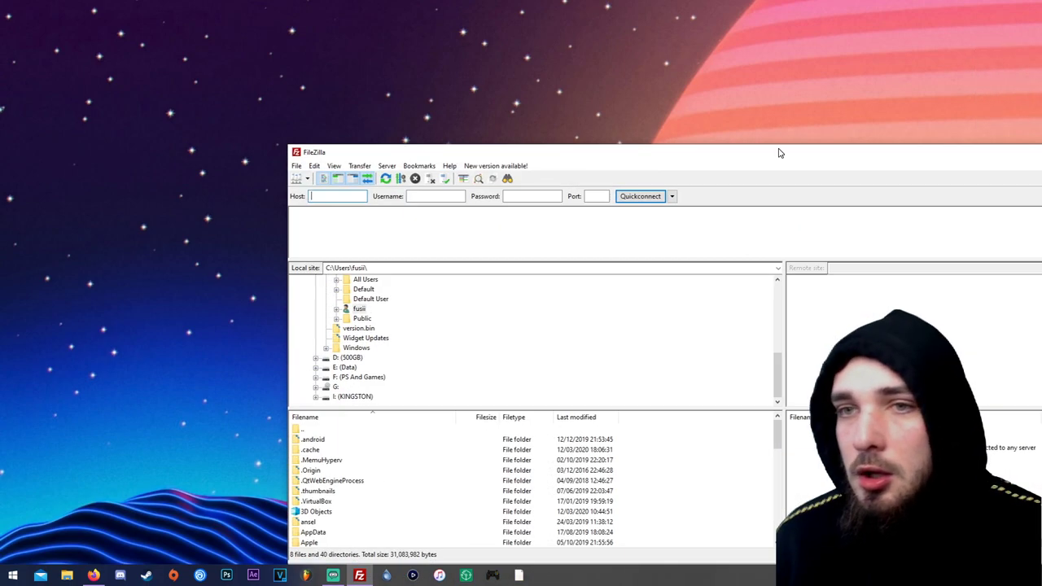
pyautogui.doubleClick(779, 151)
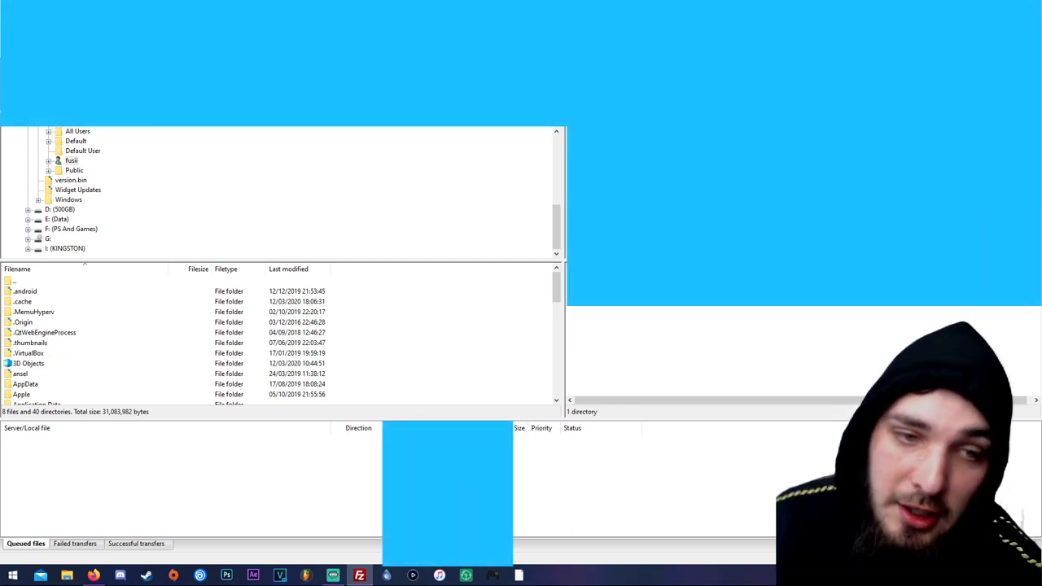
pyautogui.doubleClick(593, 312)
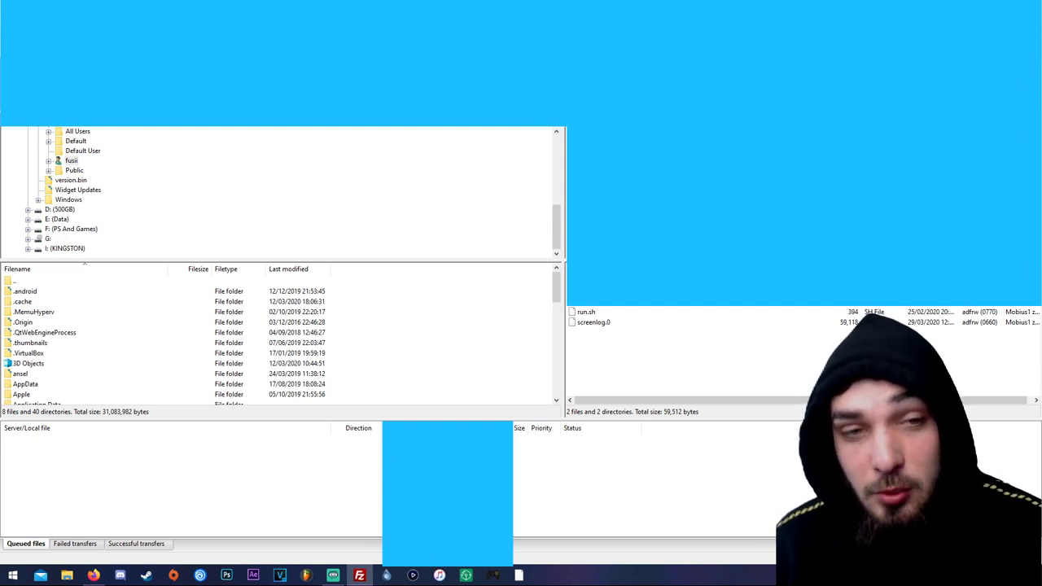
pyautogui.doubleClick(595, 302)
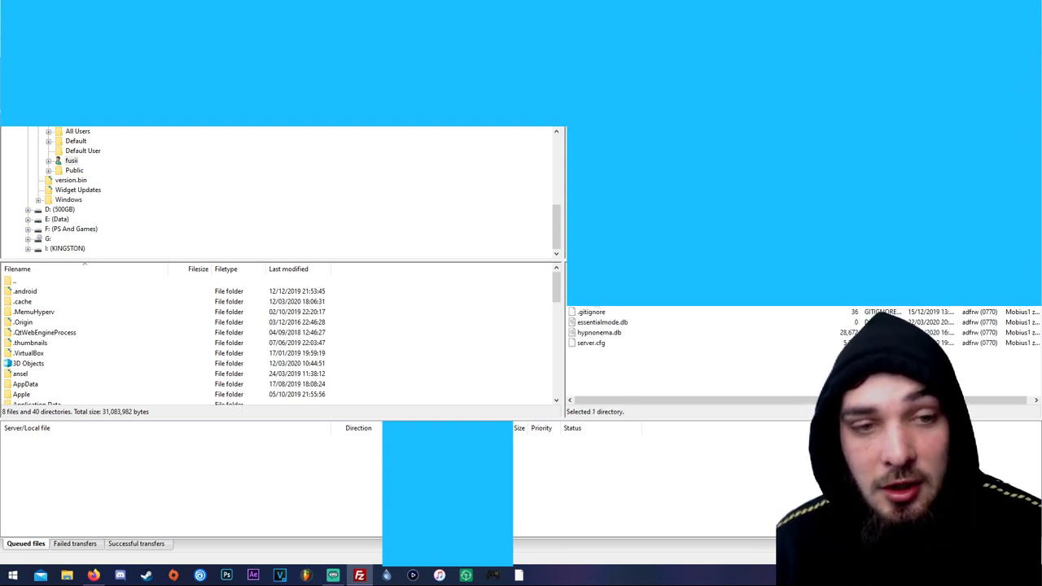
pyautogui.doubleClick(595, 302)
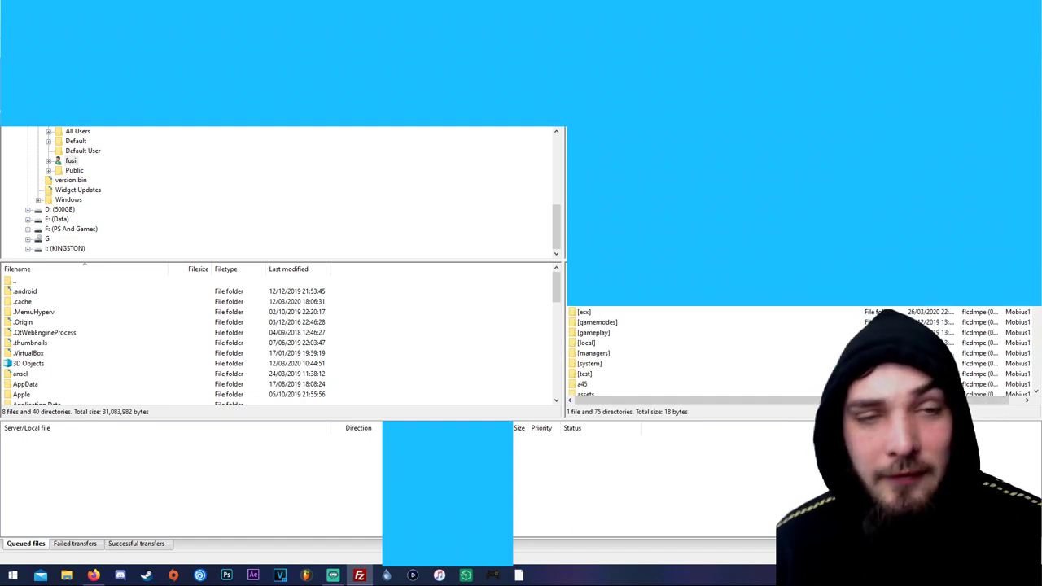
# Upload videocar from F:\FiveM\My Server Mods\Cars\dc5 to FileZilla's remote resources folder
pyautogui.click(72, 575)
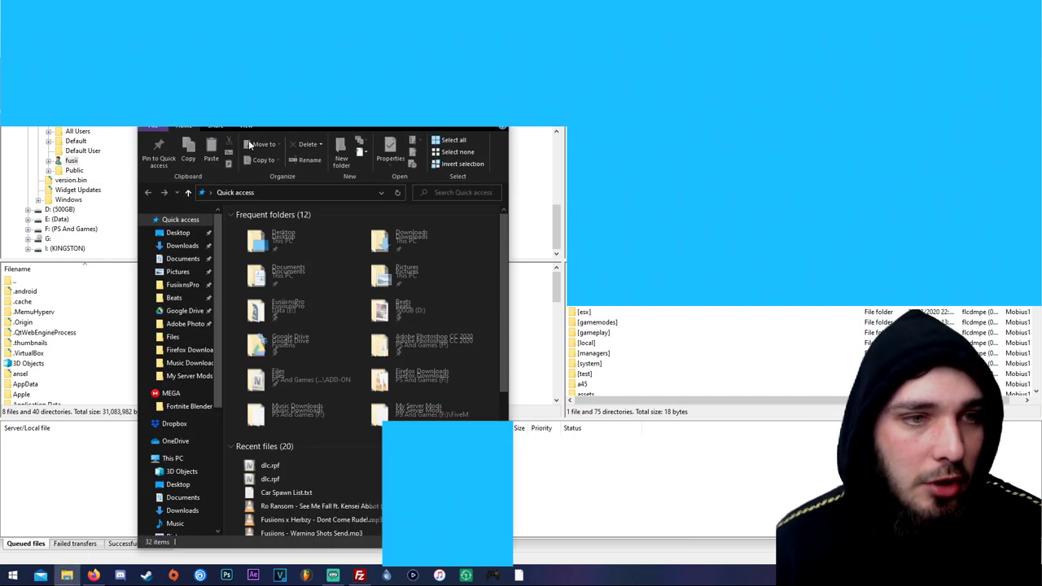
pyautogui.scroll(-1, 189, 473)
pyautogui.scroll(-2, 189, 473)
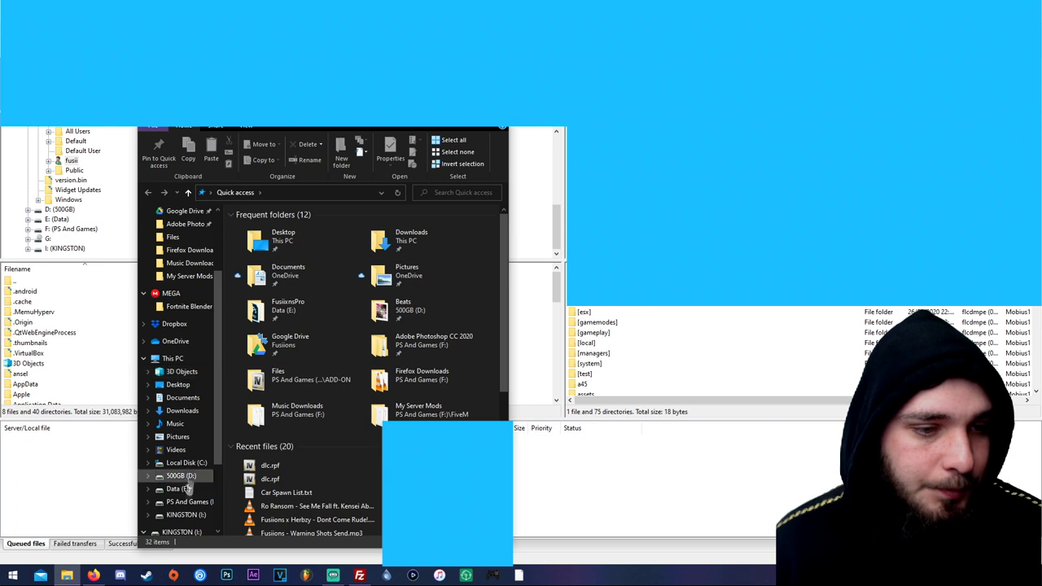
pyautogui.click(182, 502)
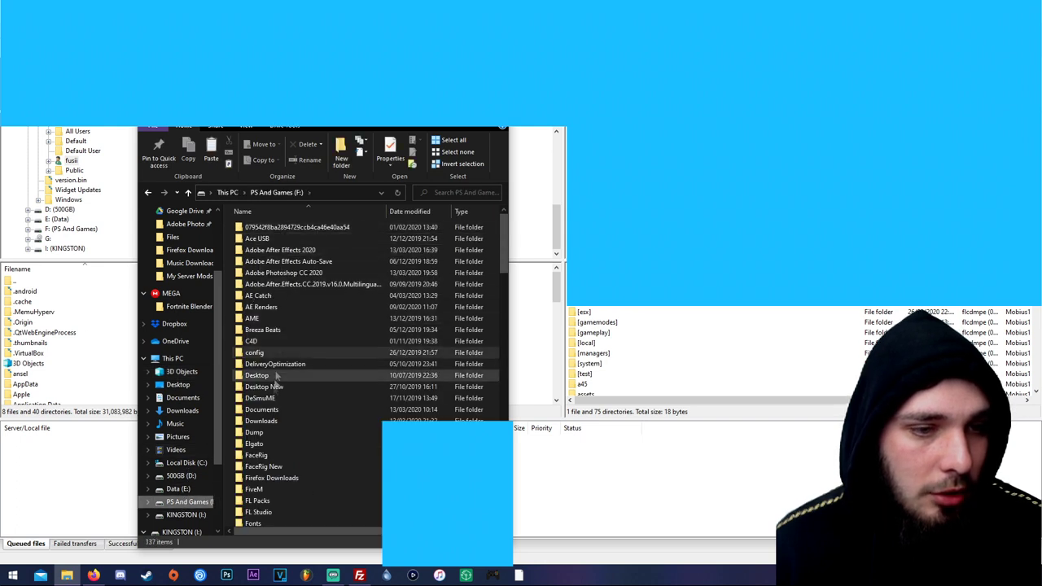
pyautogui.doubleClick(260, 489)
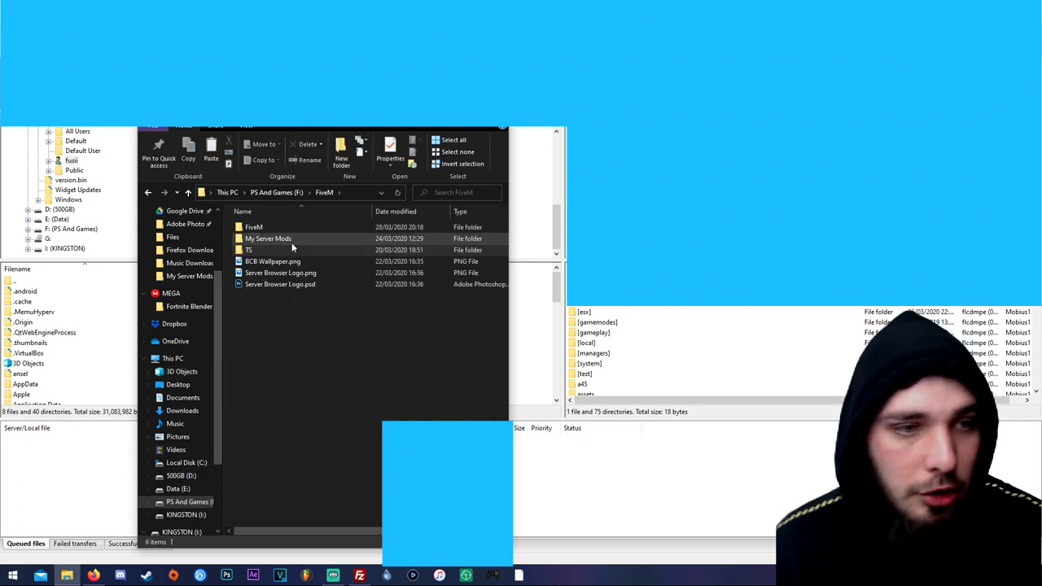
pyautogui.doubleClick(291, 240)
pyautogui.doubleClick(260, 306)
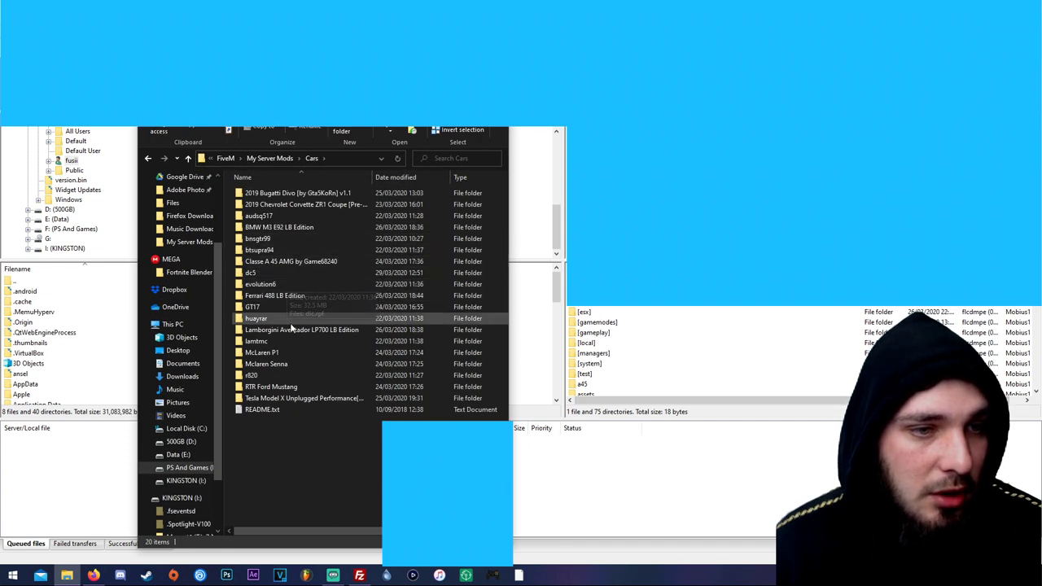
pyautogui.doubleClick(280, 272)
pyautogui.click(332, 196)
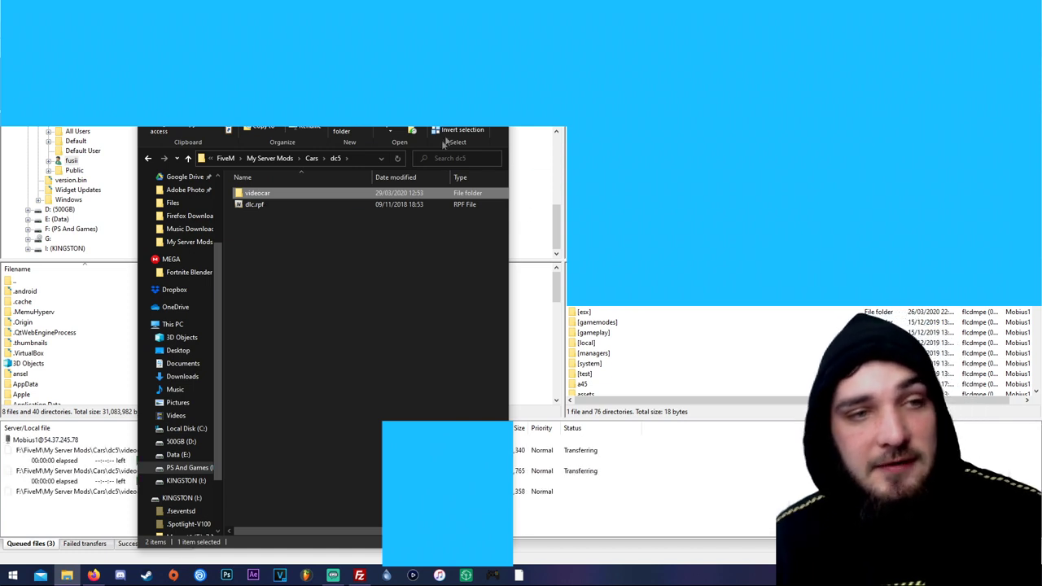
pyautogui.click(359, 576)
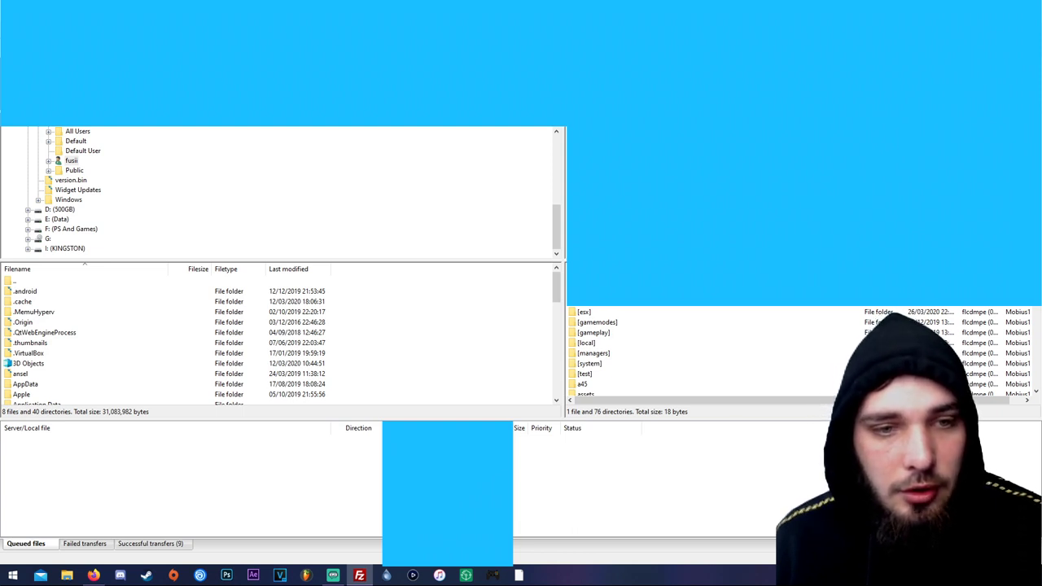
pyautogui.scroll(-5, 603, 343)
# Close the ings+1 Integra download tab in Firefox and return to the desktop
pyautogui.scroll(5, 603, 342)
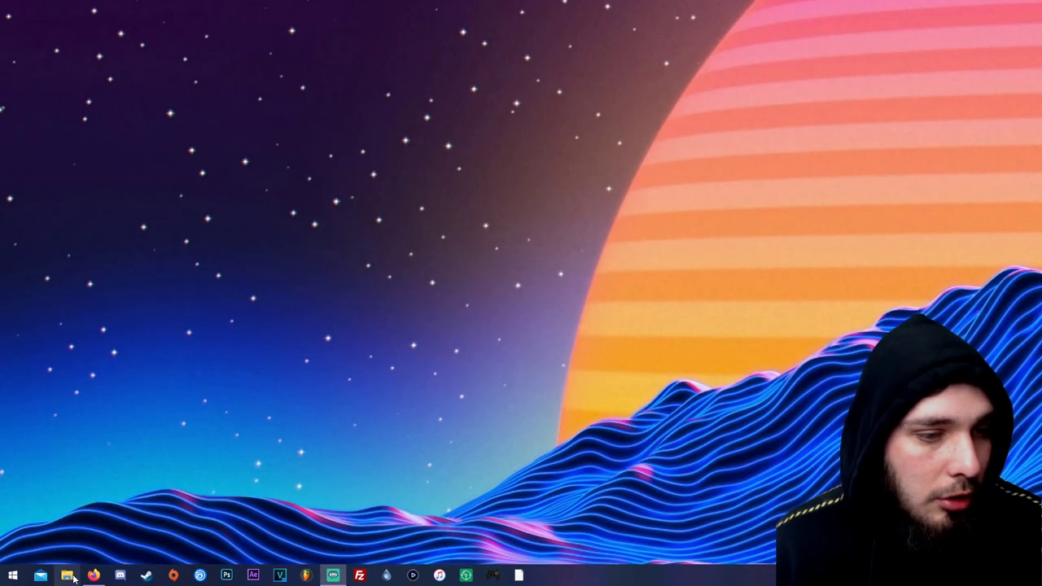
pyautogui.click(71, 576)
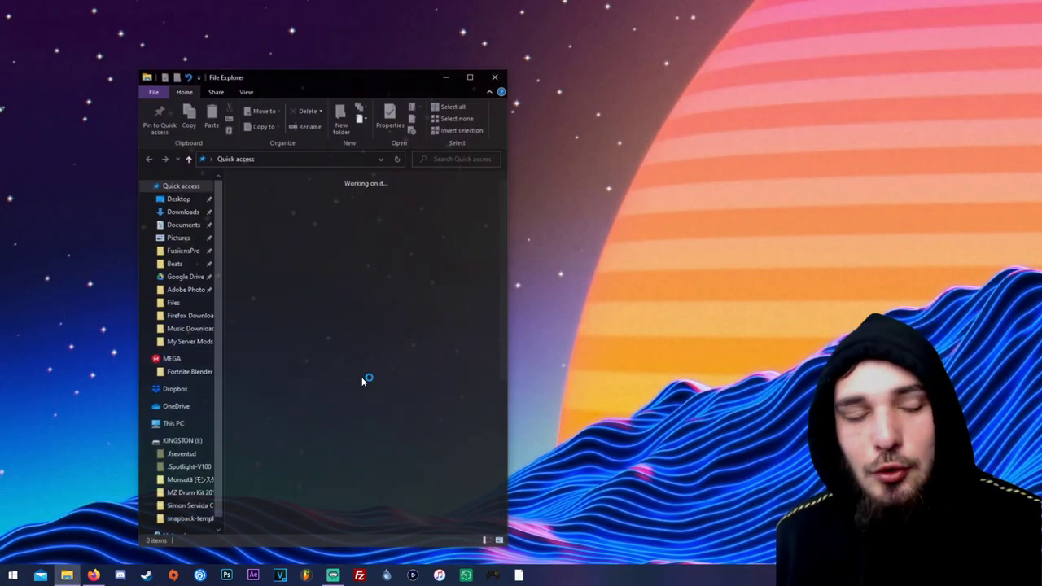
pyautogui.click(501, 78)
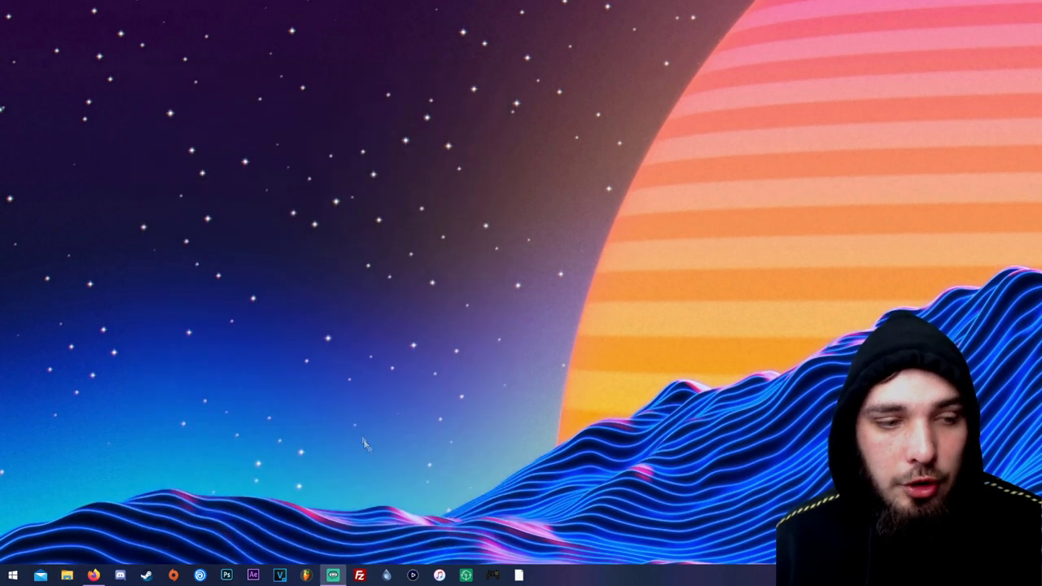
pyautogui.click(94, 576)
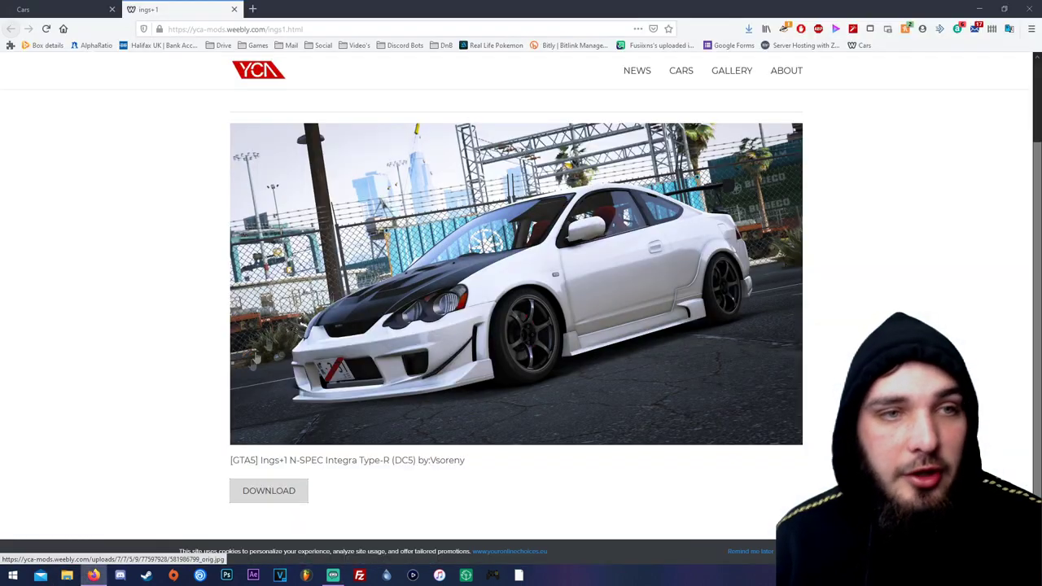
pyautogui.click(233, 9)
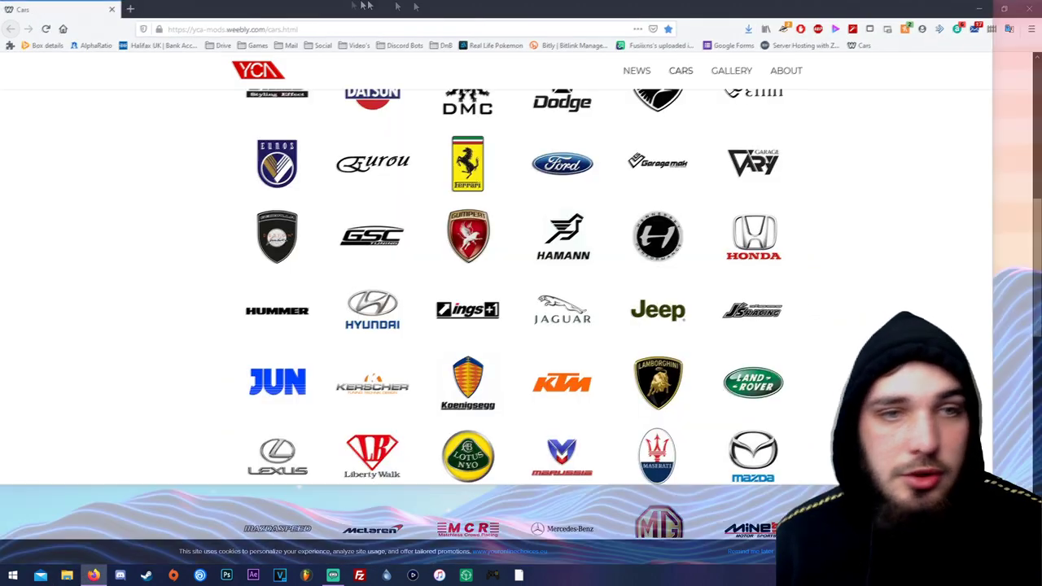
pyautogui.press('super+d')
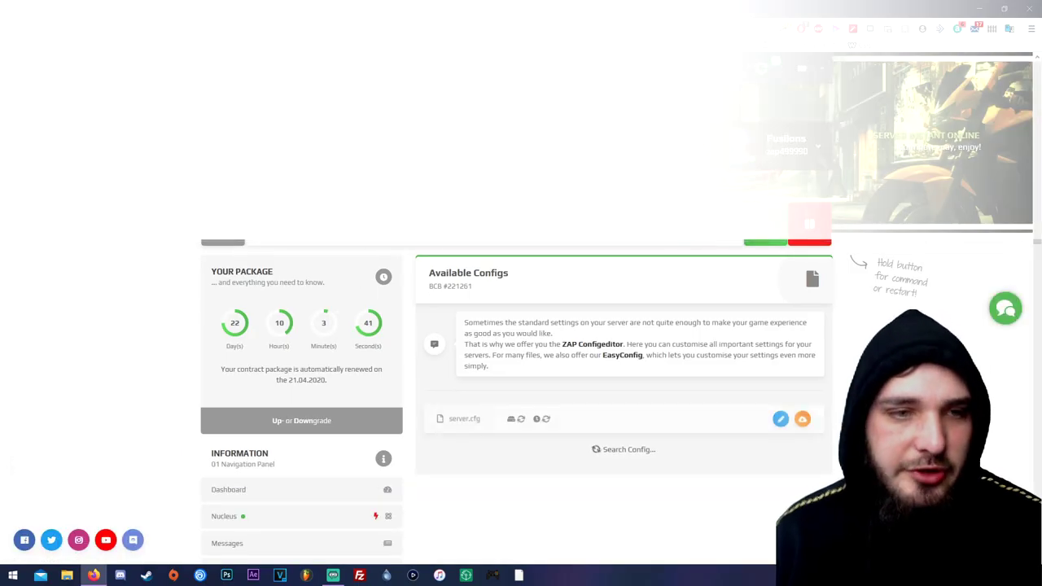
# Scroll the server.cfg editor to the resource start lines and add the dc5 start line there
pyautogui.scroll(-2, 521, 326)
pyautogui.scroll(-1, 449, 326)
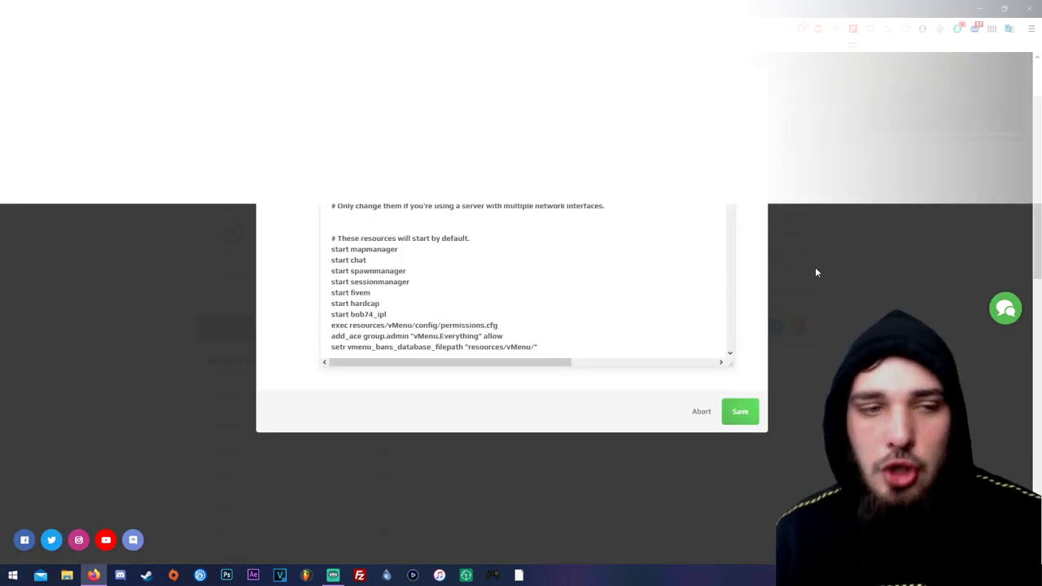
pyautogui.scroll(-15, 732, 236)
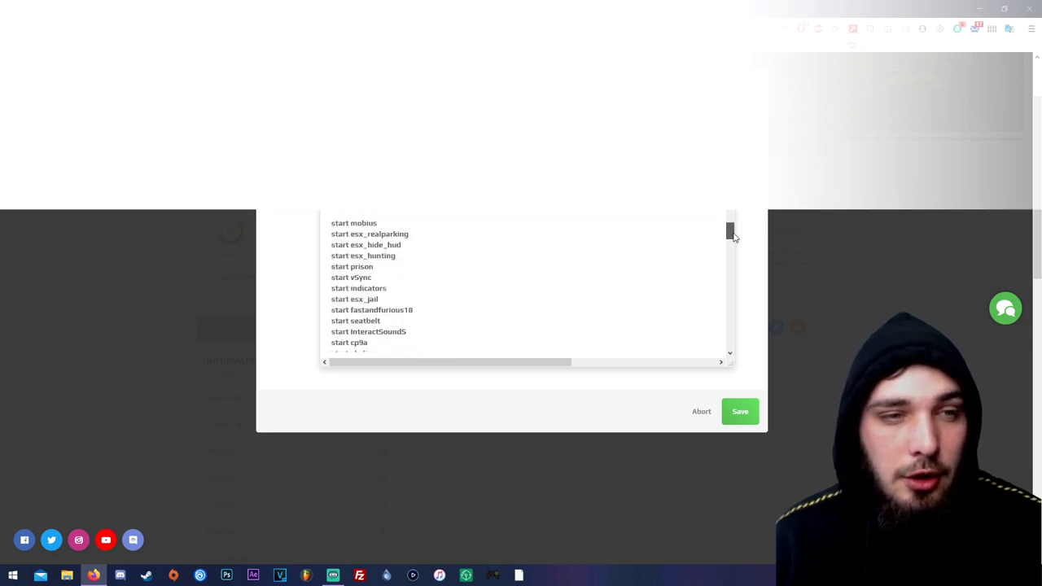
pyautogui.moveTo(733, 236); pyautogui.dragTo(739, 280)
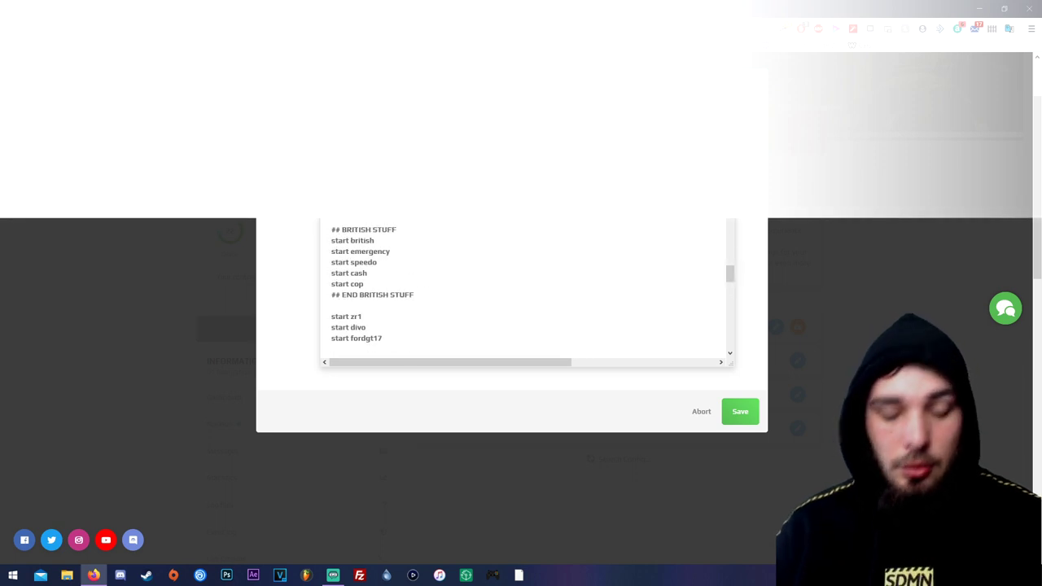
pyautogui.scroll(1, 389, 219)
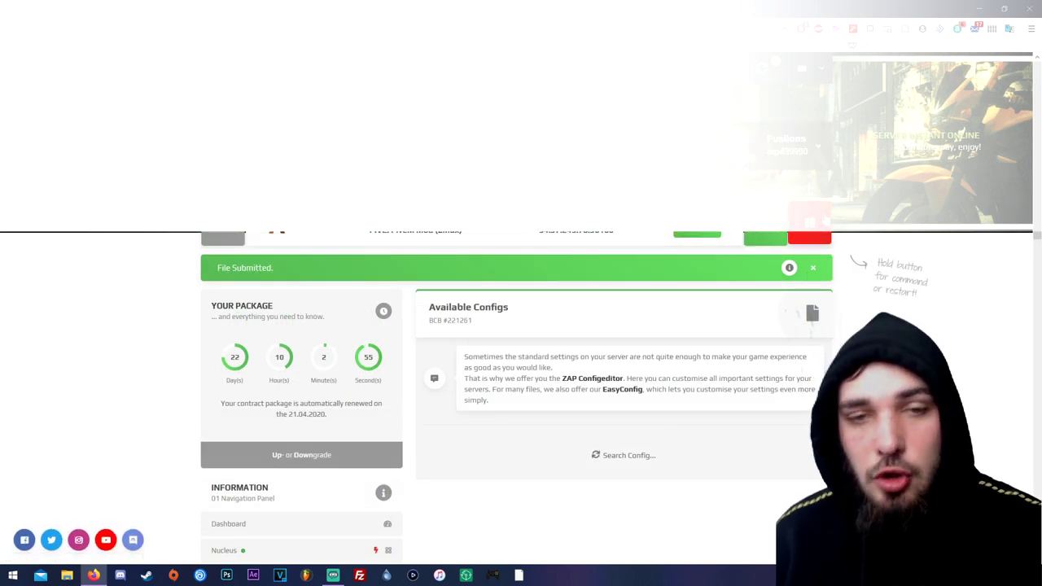
# Restart the FiveM server from the panel's stop menu using the Restart option
pyautogui.click(825, 218)
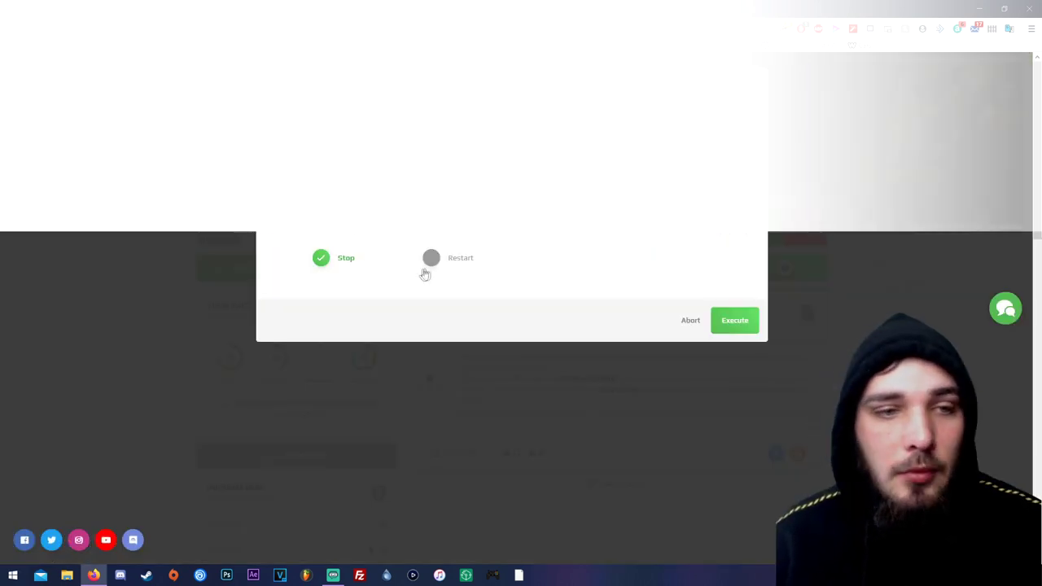
pyautogui.click(432, 260)
pyautogui.click(735, 321)
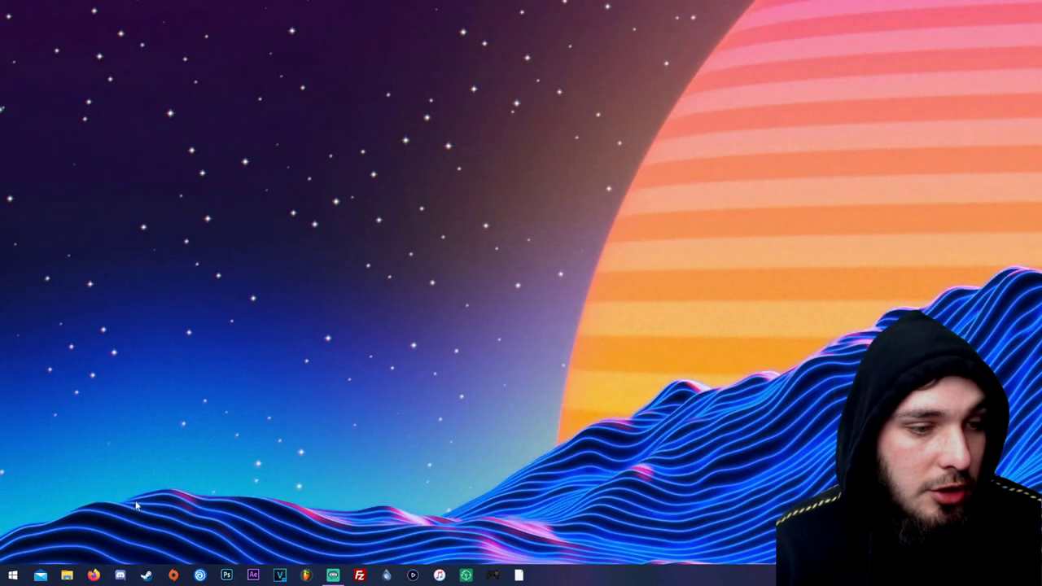
# Open the FiveM > My Server Mods > Cars folder on the PS And Games (F:) drive
pyautogui.click(66, 576)
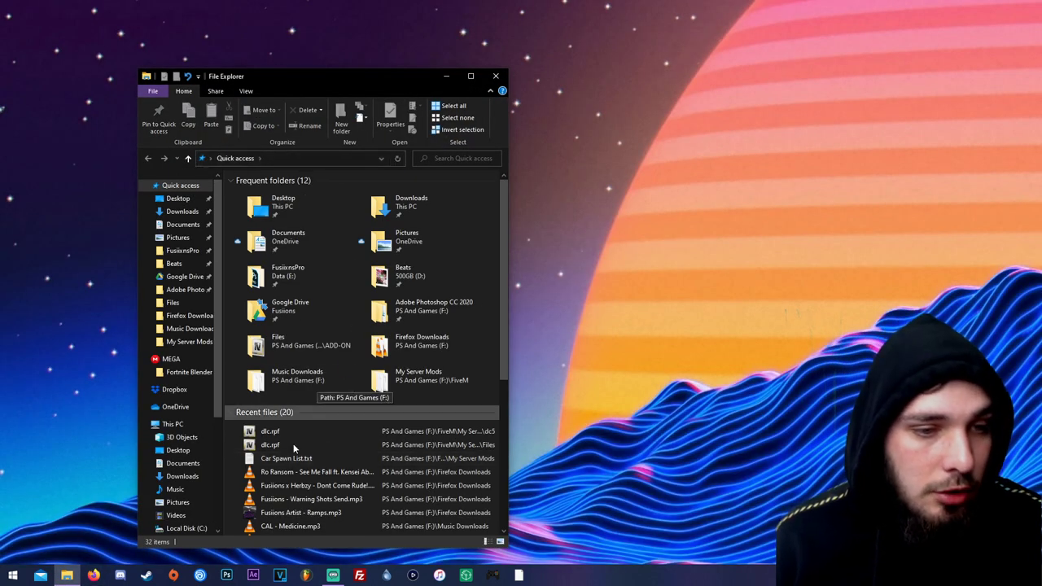
pyautogui.scroll(-3, 183, 477)
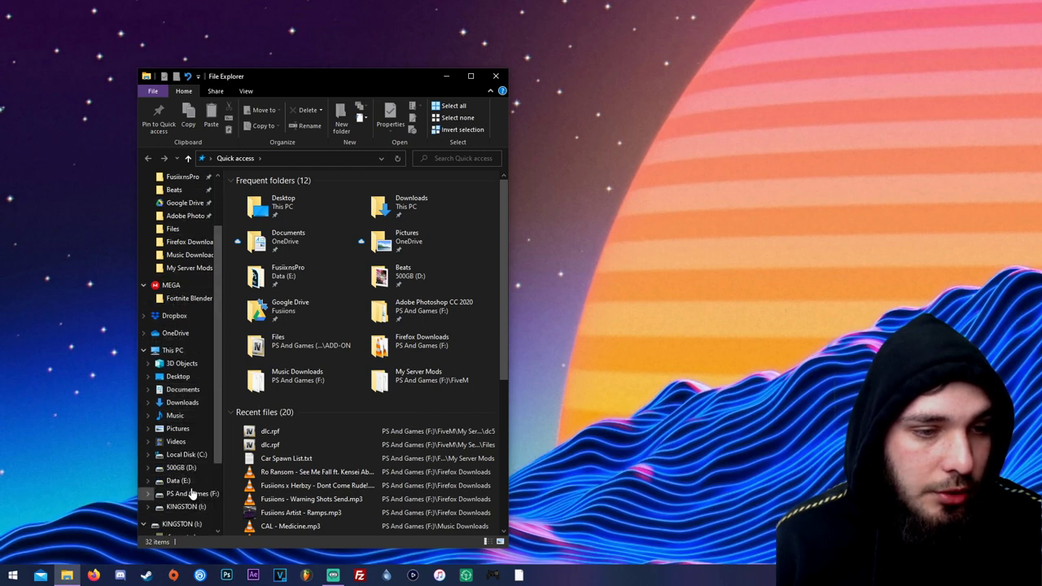
pyautogui.click(193, 494)
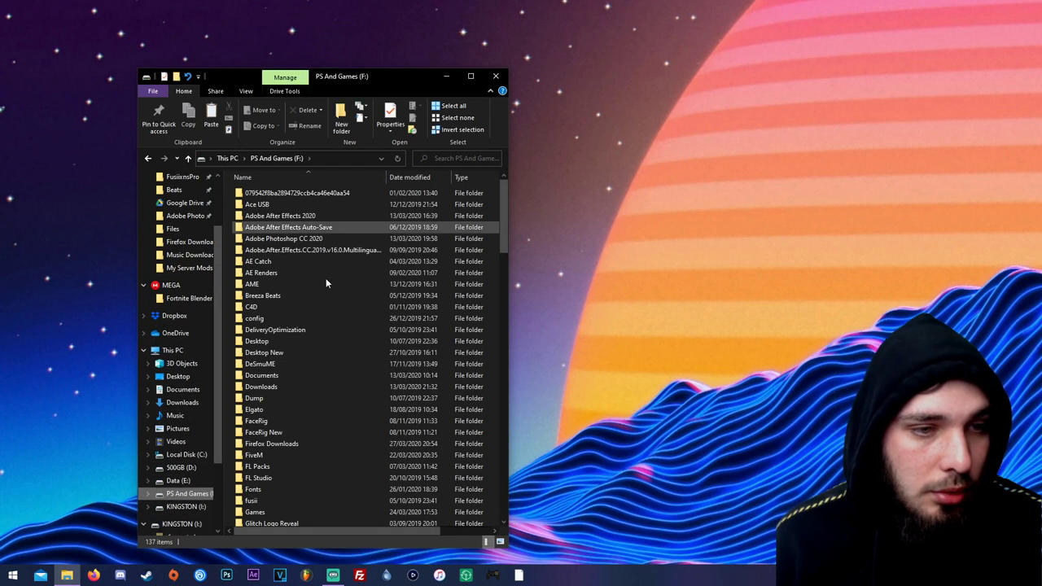
pyautogui.doubleClick(272, 456)
pyautogui.doubleClick(272, 205)
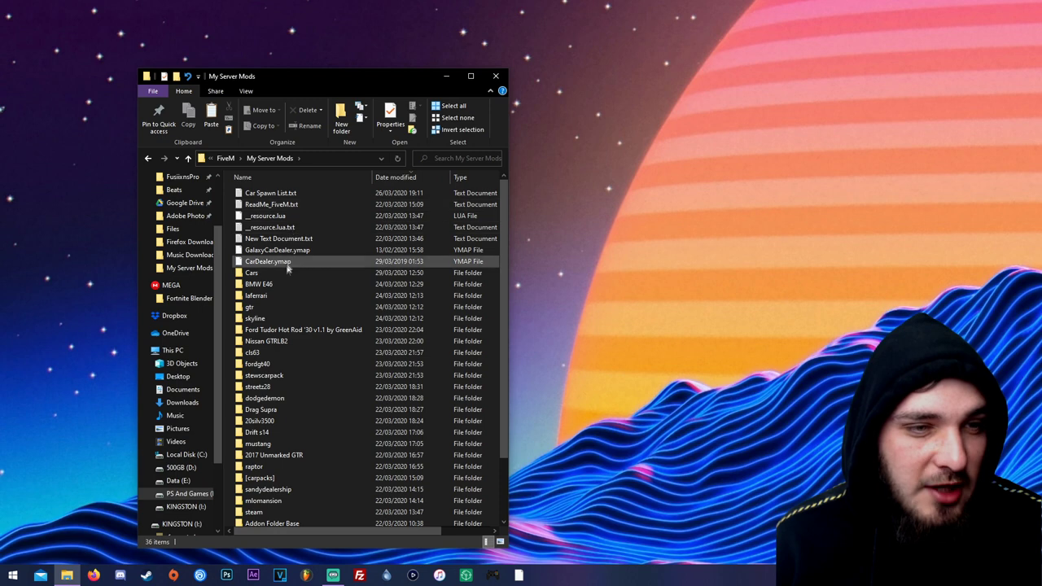
pyautogui.doubleClick(273, 273)
# Go into dc5 > videocar > stream, select dc5.yft, then close the window
pyautogui.click(271, 275)
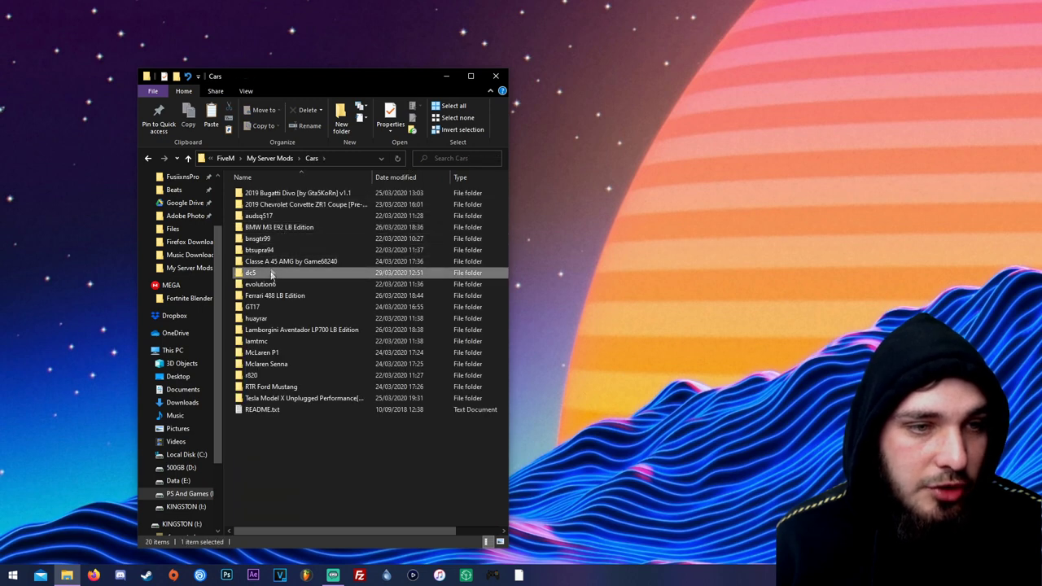
pyautogui.doubleClick(271, 275)
pyautogui.doubleClick(273, 191)
pyautogui.click(276, 188)
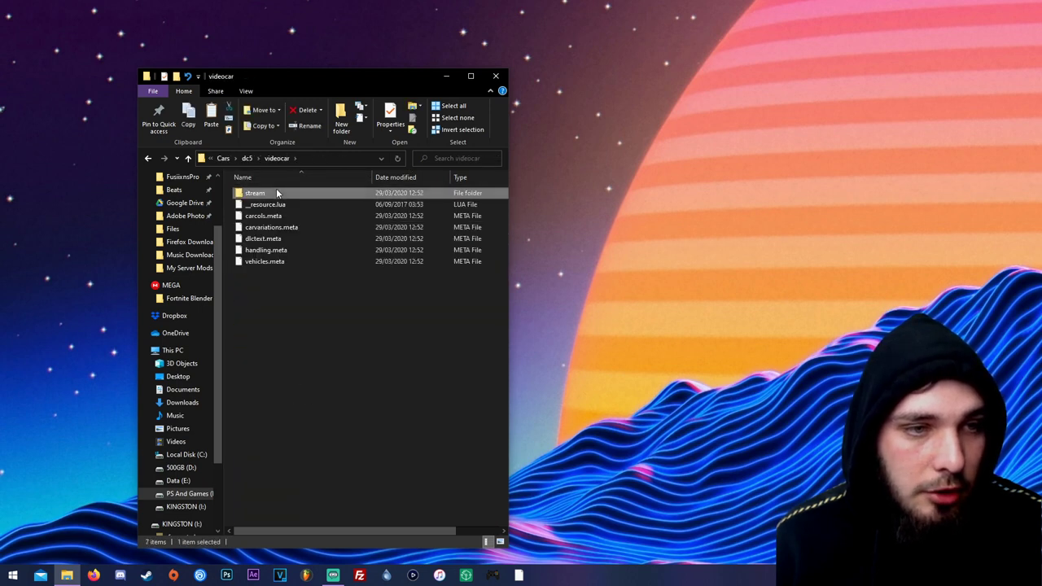
pyautogui.doubleClick(276, 192)
pyautogui.click(254, 197)
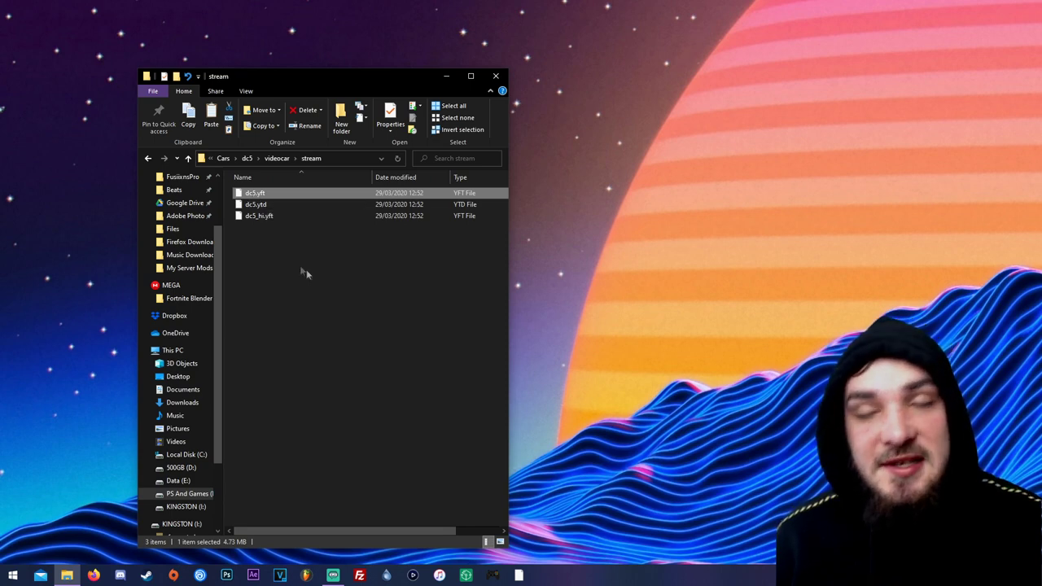
pyautogui.click(497, 78)
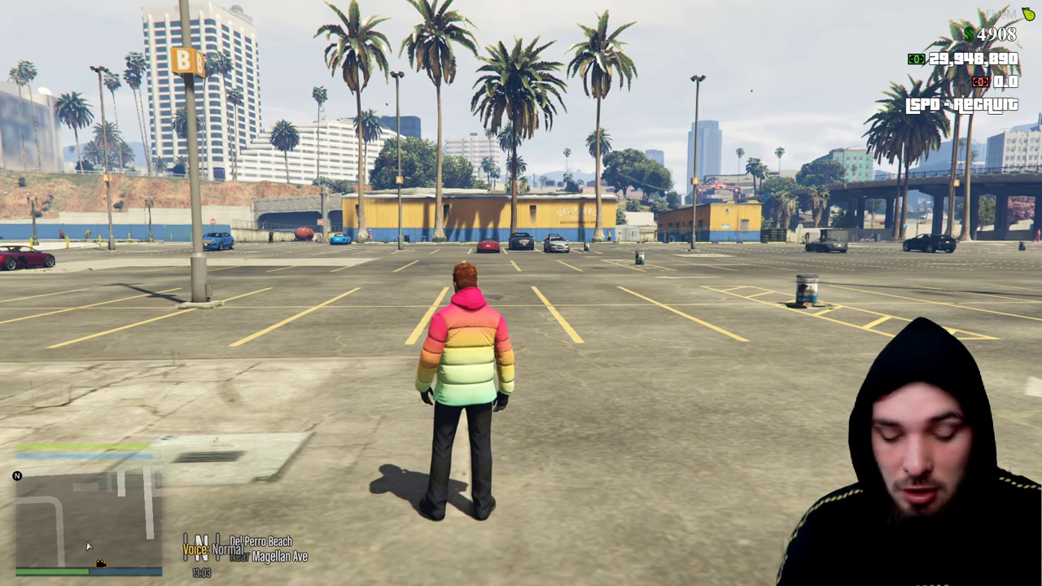
# Open vMenu with M, look into Vehicle Related Options, then back out and close it
pyautogui.press('m')
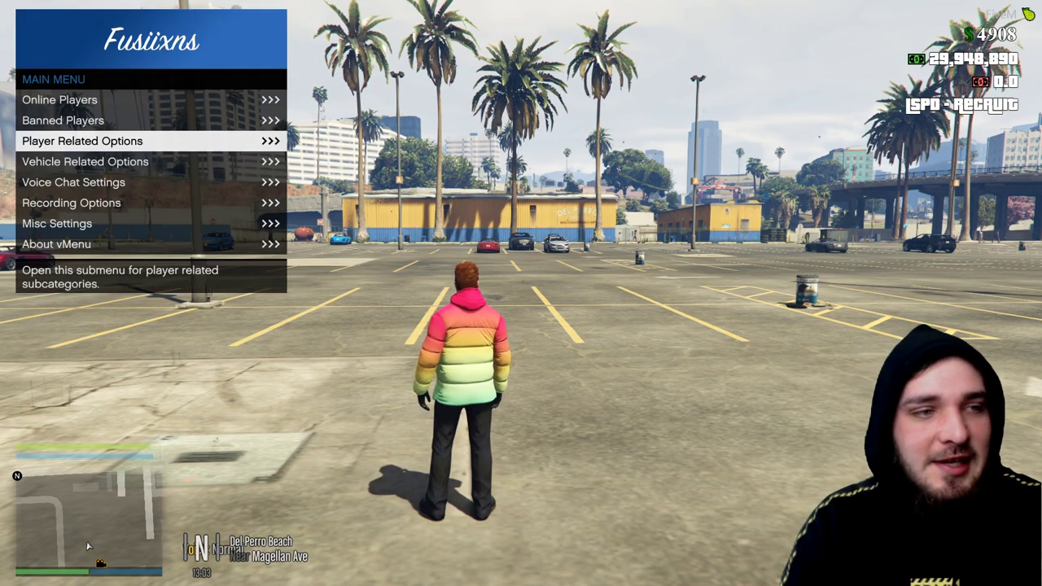
pyautogui.press('Down')
pyautogui.press('Return')
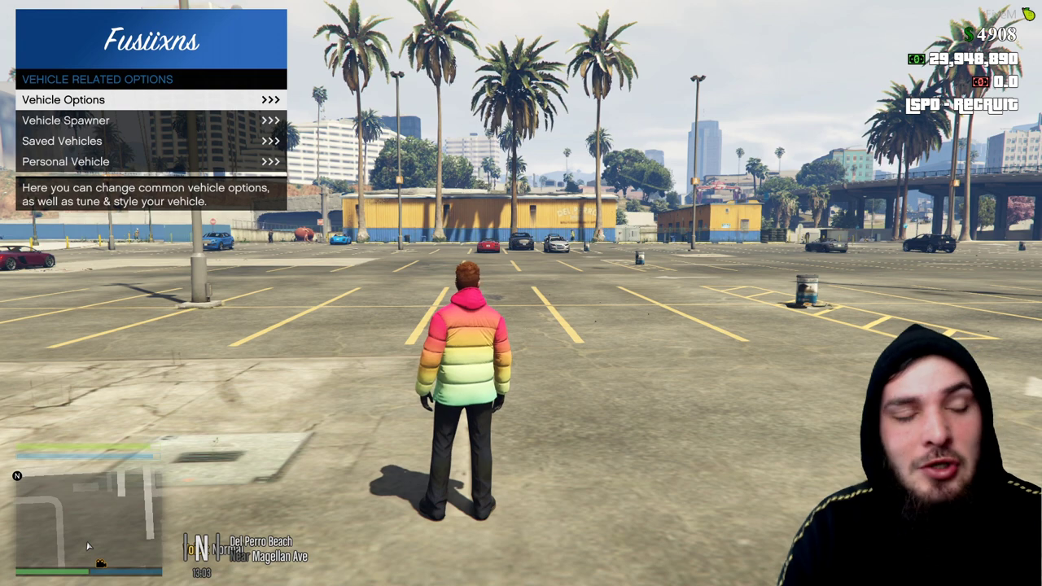
pyautogui.press('BackSpace')
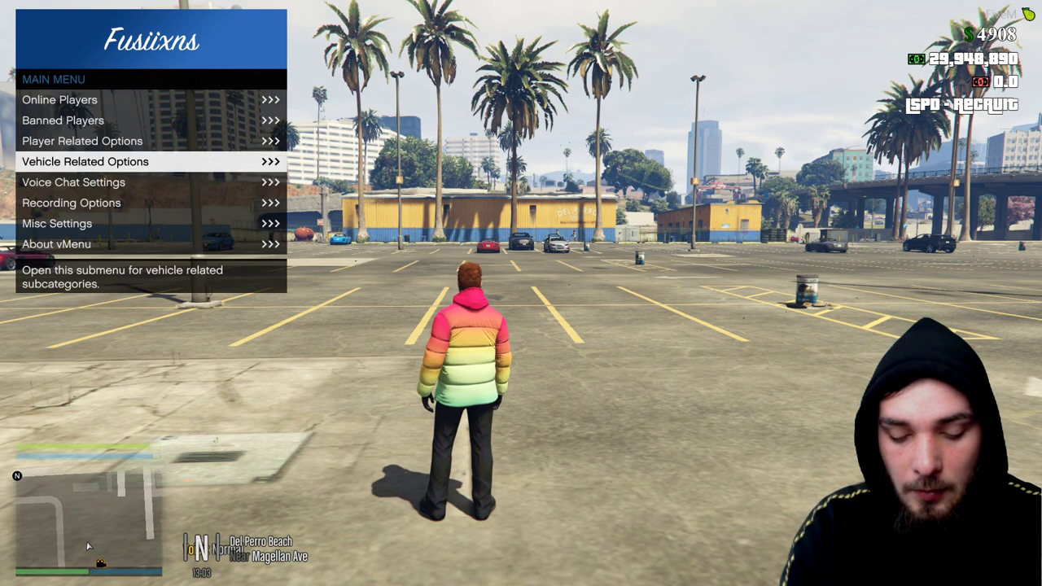
pyautogui.press('BackSpace')
# Spawn the dc5 model from vMenu's Vehicle Spawner and close the menu
pyautogui.press('m')
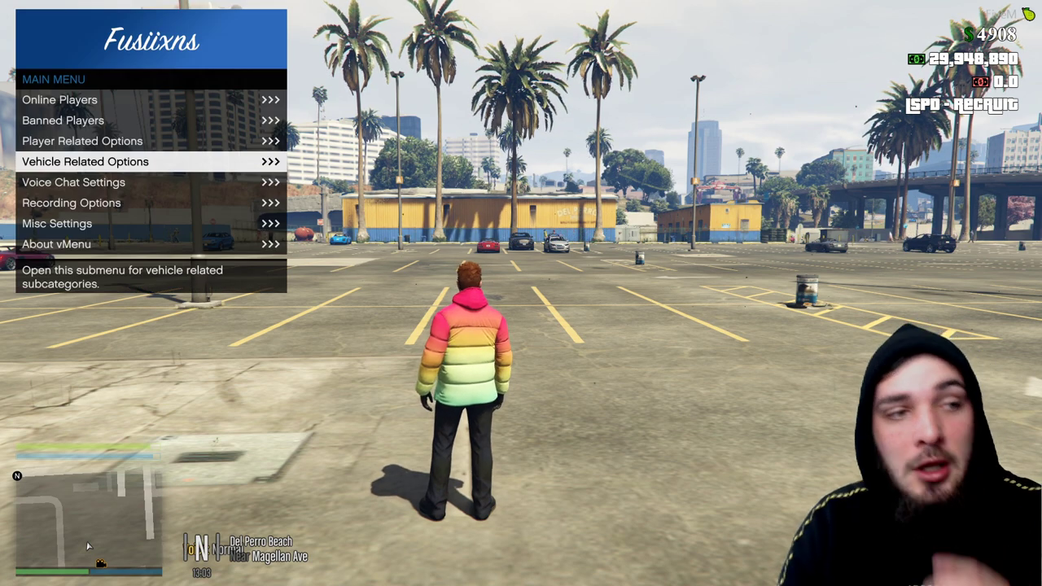
pyautogui.press('Return')
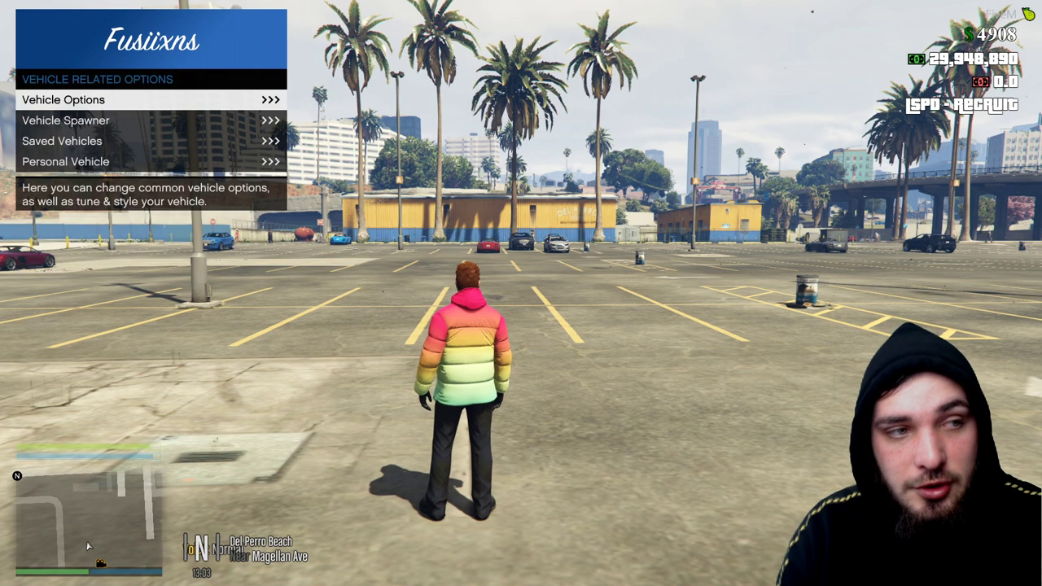
pyautogui.press('Down')
pyautogui.press('Return')
pyautogui.press('Return')
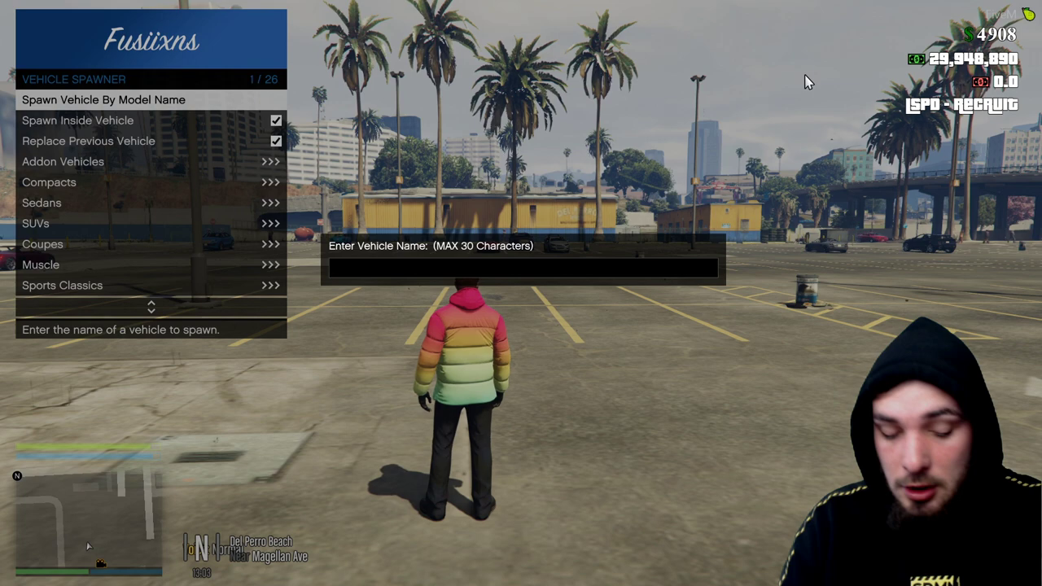
pyautogui.write('dc5')
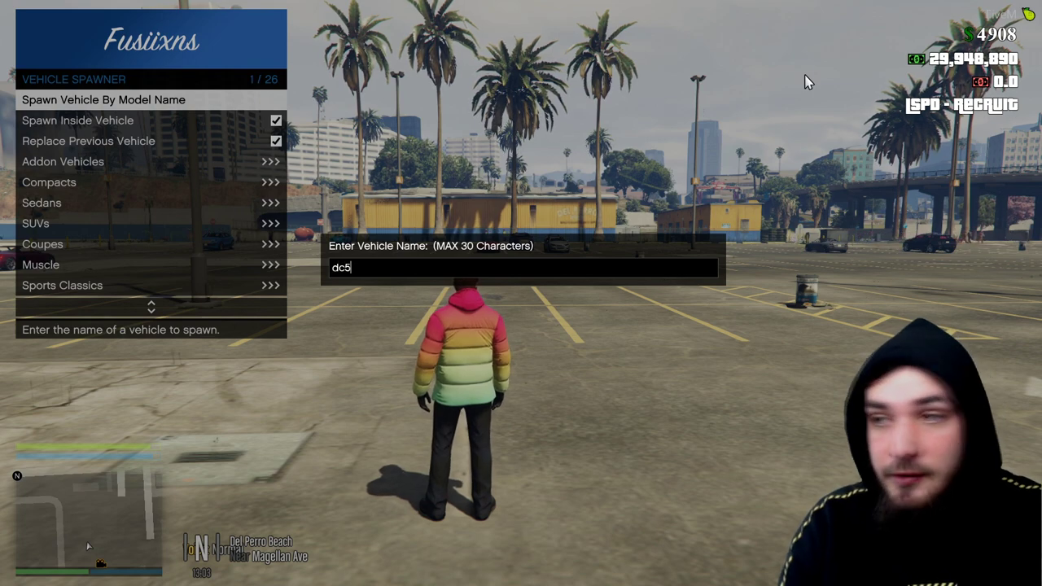
pyautogui.press('Return')
pyautogui.press('BackSpace')
pyautogui.press('BackSpace')
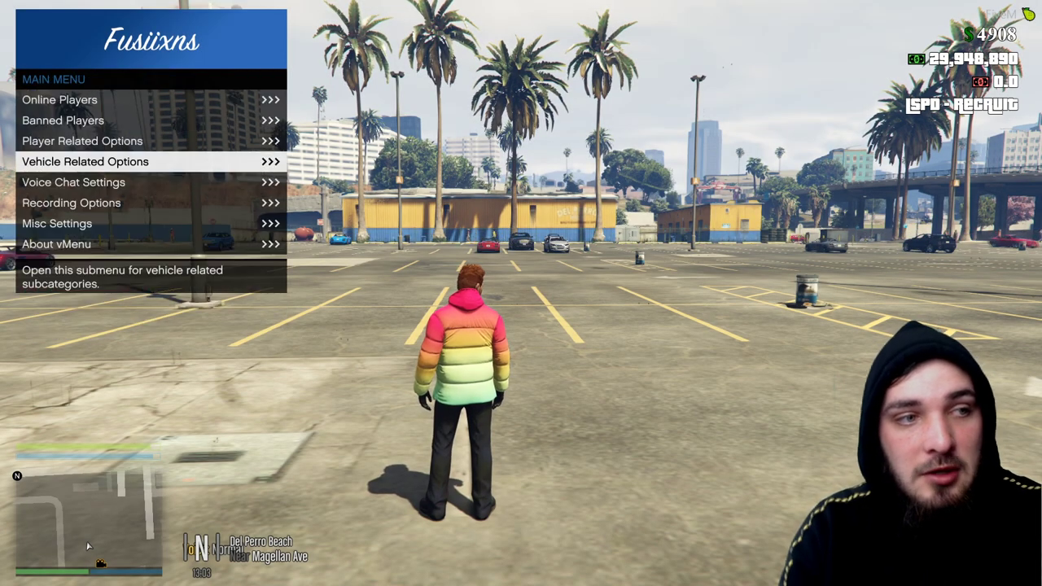
pyautogui.press('BackSpace')
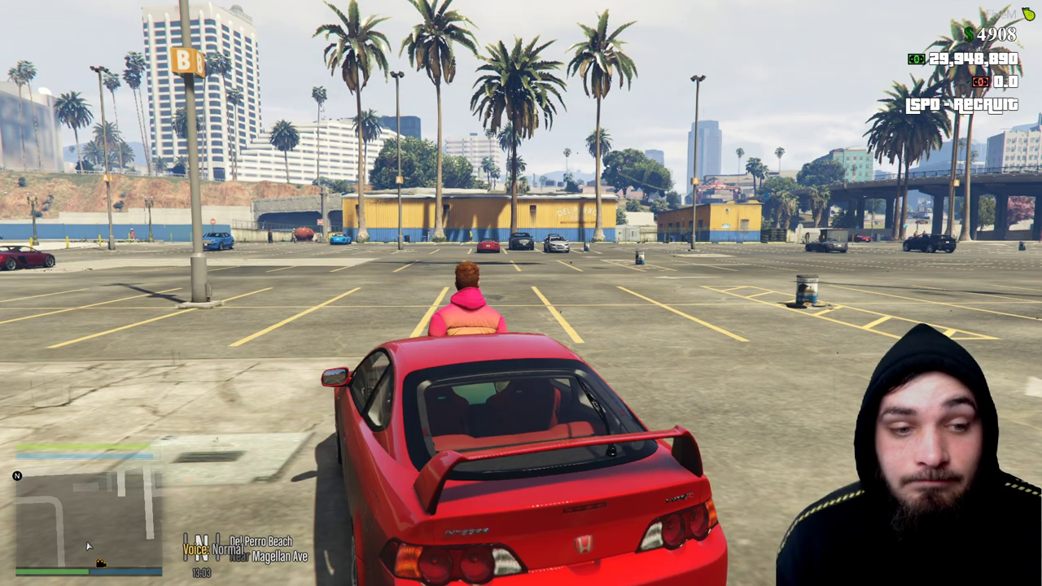
# Get into and out of the red Honda Integra, then walk away and back to its driver door
pyautogui.press('f')
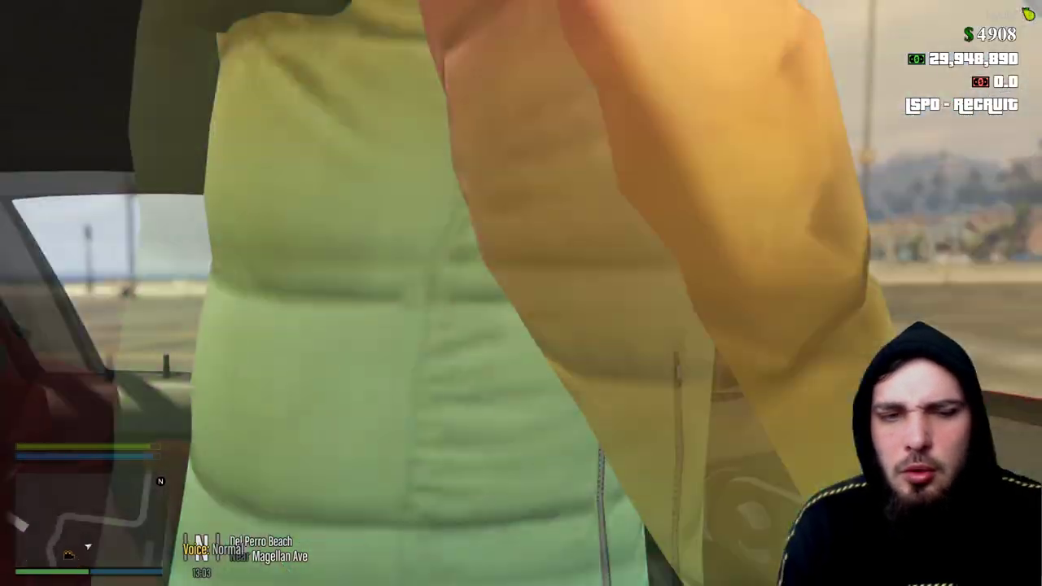
pyautogui.press('f')
pyautogui.press('w')
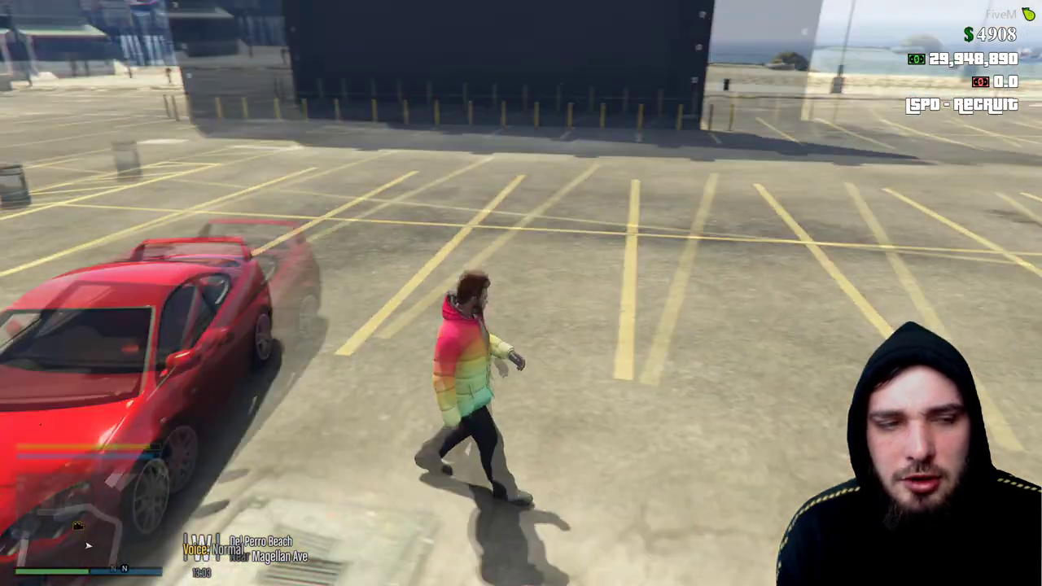
pyautogui.press('w')
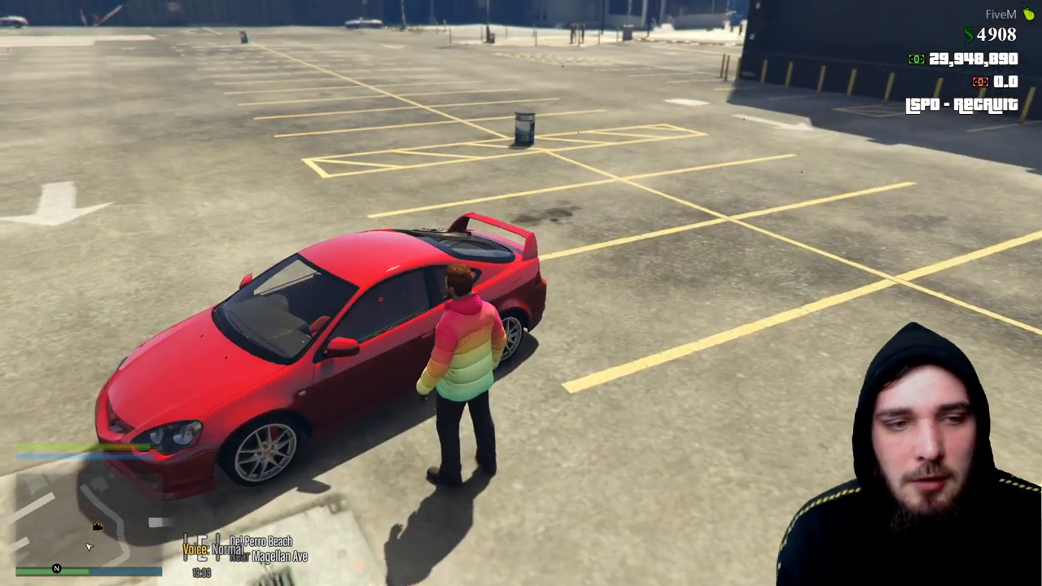